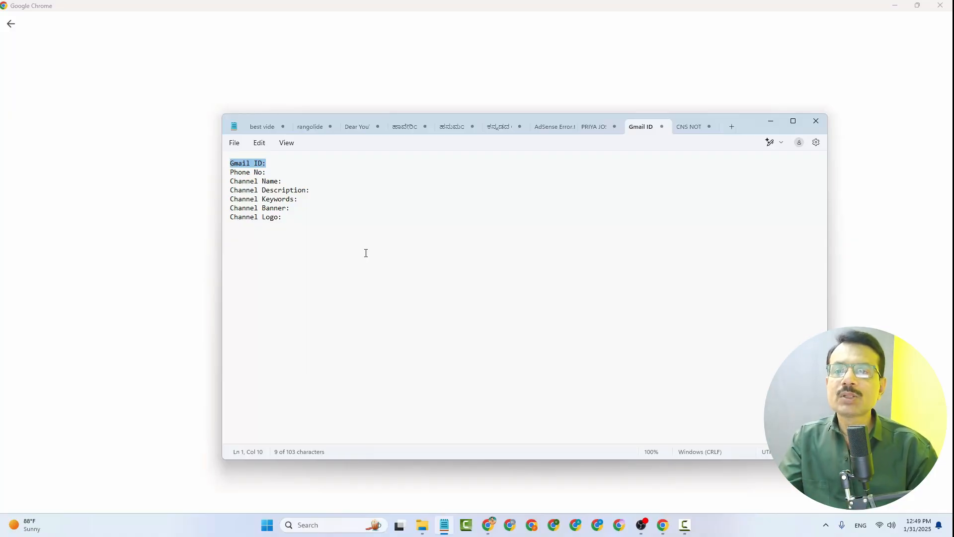
# Step: Go through the channel setup checklist in the notes line by line, from Gmail ID and phone number to banner and logo
pyautogui.click(256, 165)
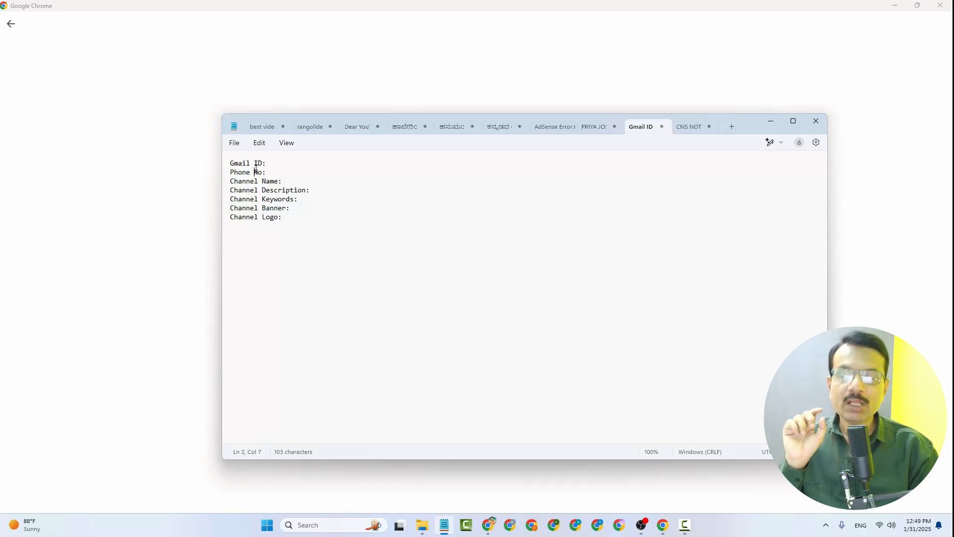
pyautogui.tripleClick(257, 172)
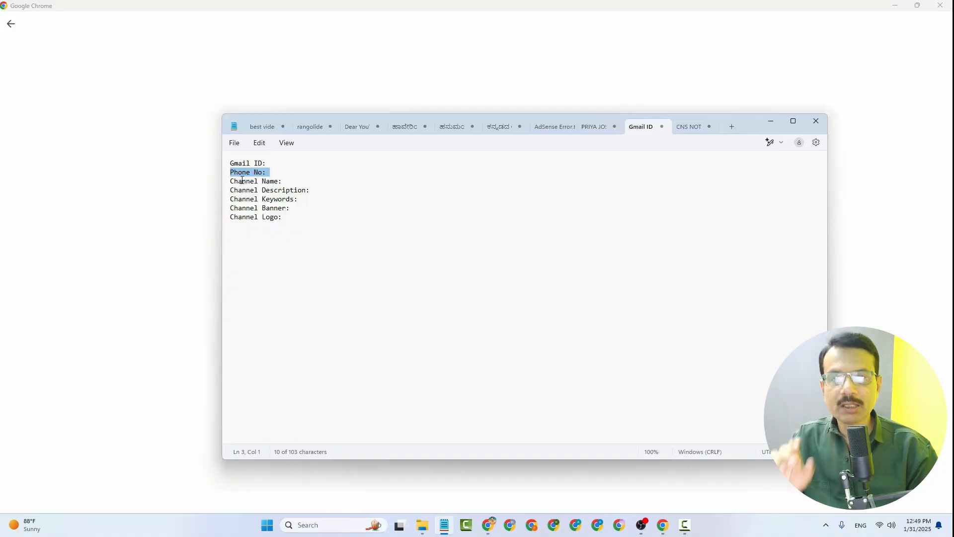
pyautogui.tripleClick(243, 182)
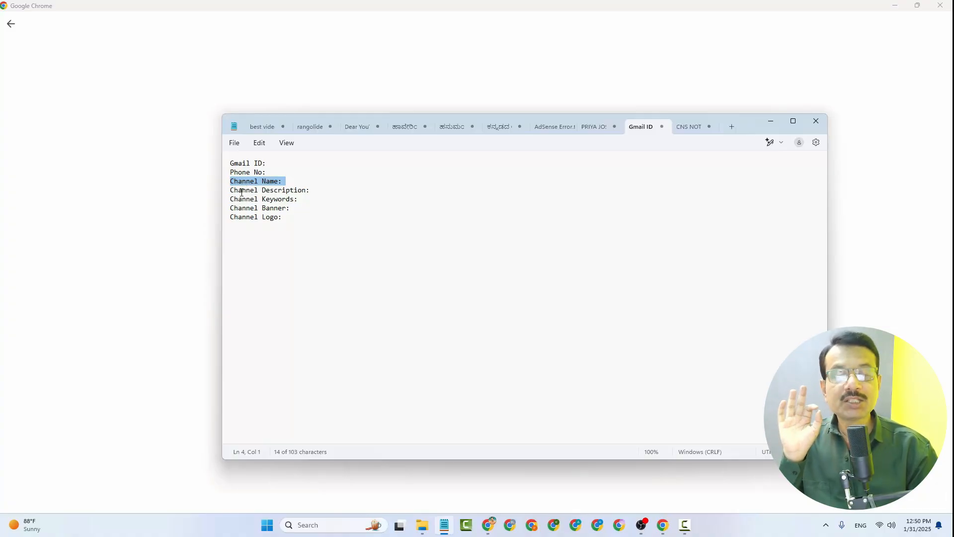
pyautogui.tripleClick(242, 193)
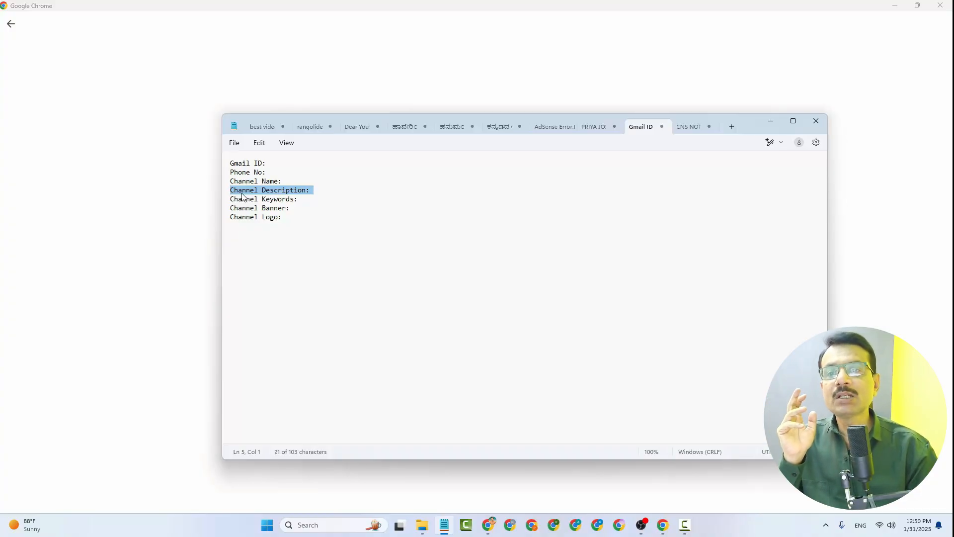
pyautogui.tripleClick(245, 201)
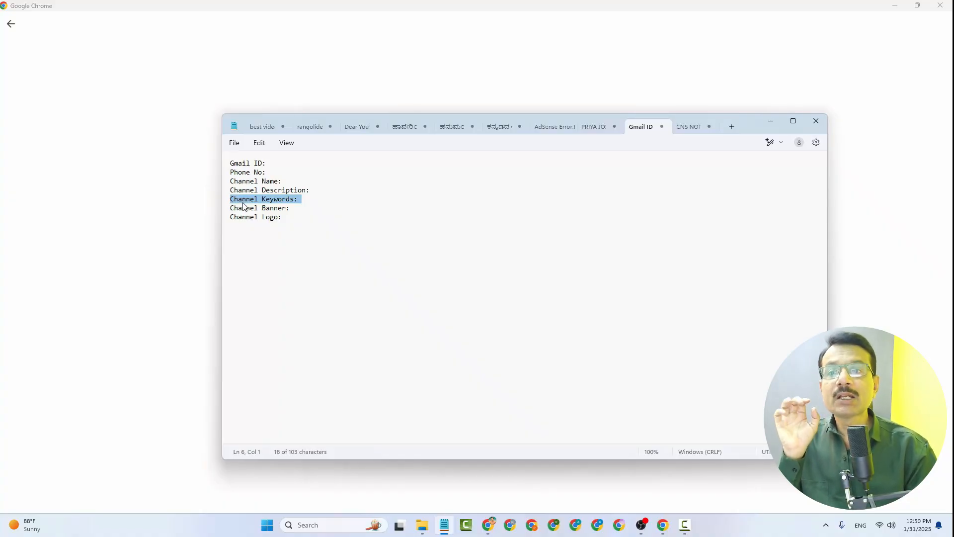
pyautogui.tripleClick(244, 211)
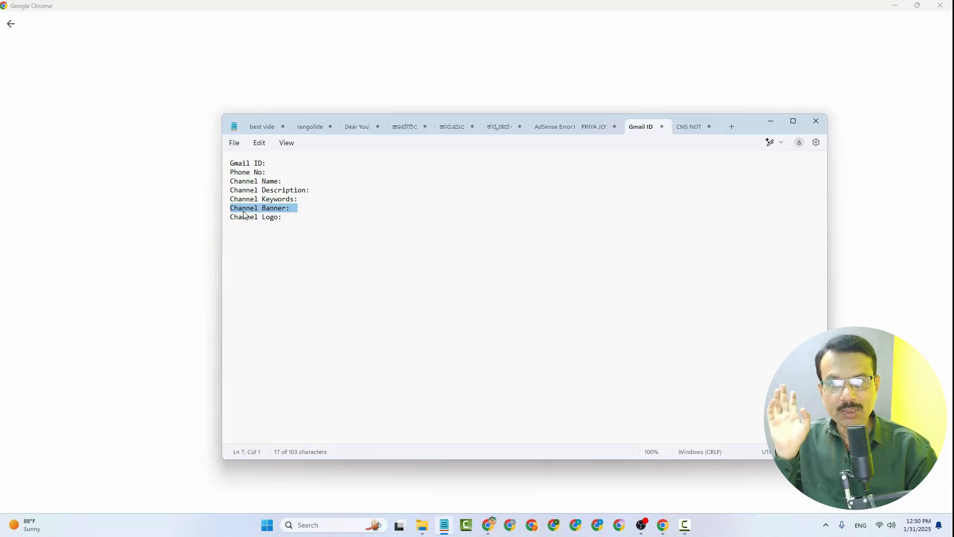
pyautogui.tripleClick(251, 218)
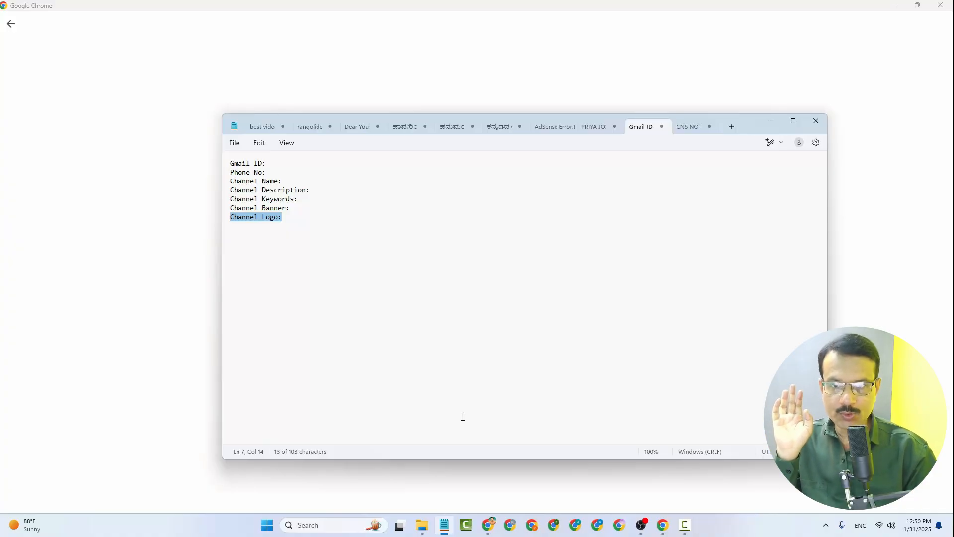
# Step: Switch to File Explorer and examine the banner, logo and watermark images in the CNS folder, viewing CNSLogo.png full size
pyautogui.click(422, 525)
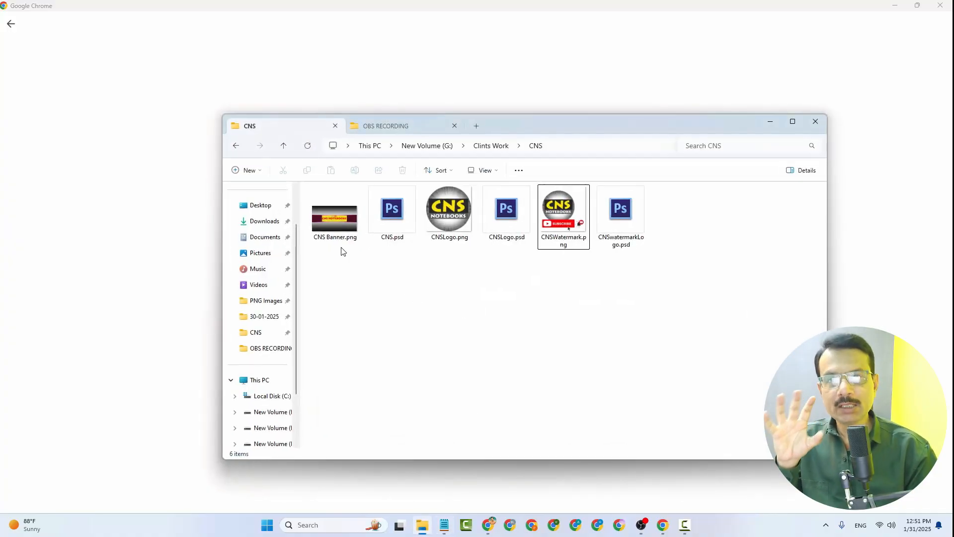
pyautogui.click(337, 233)
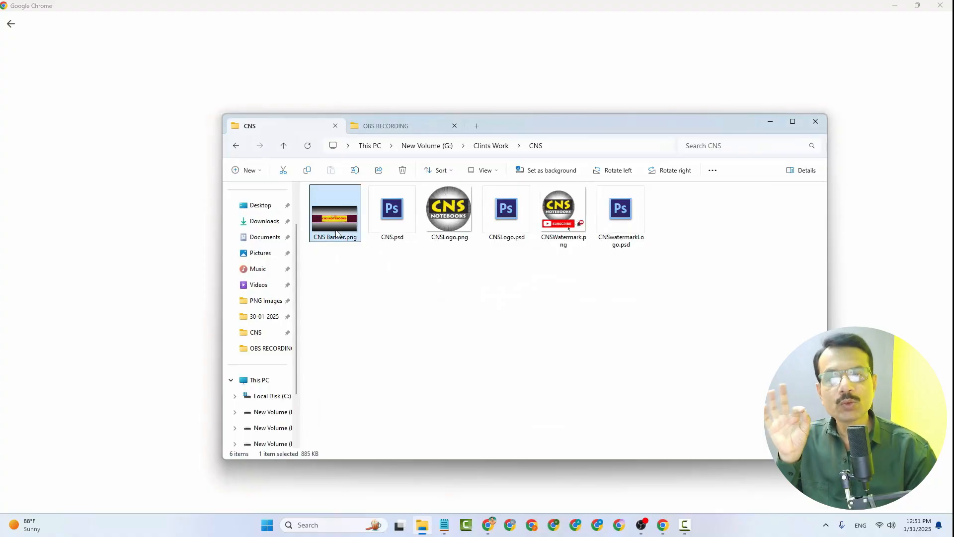
pyautogui.click(456, 236)
pyautogui.doubleClick(456, 235)
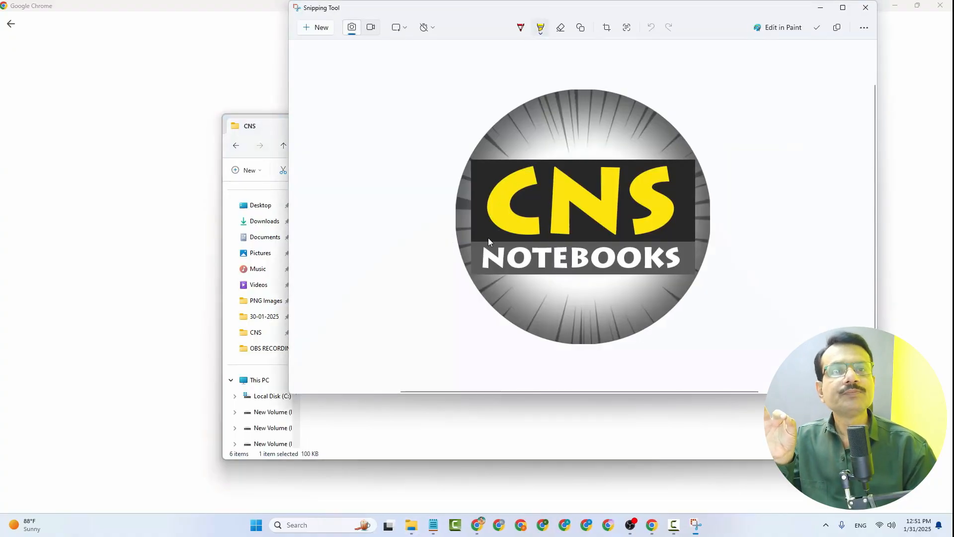
pyautogui.click(867, 8)
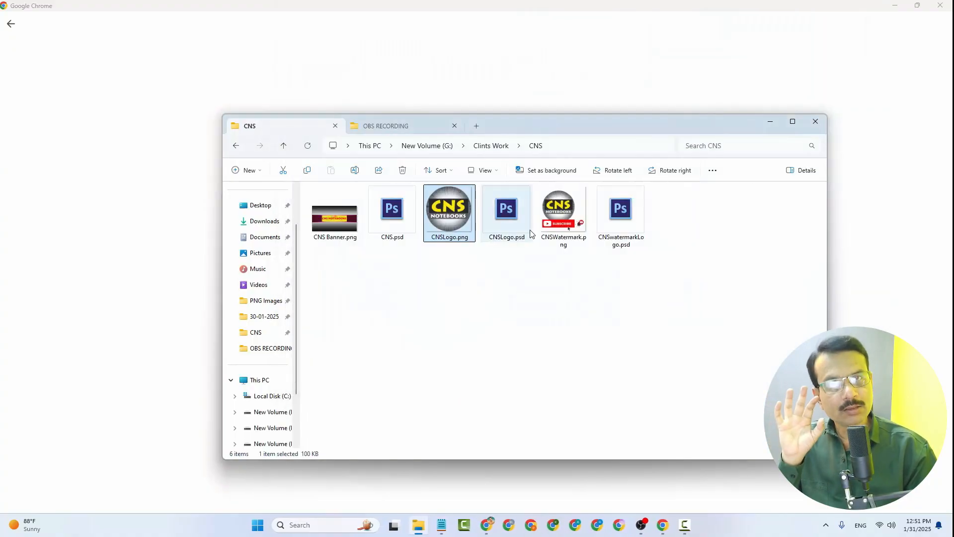
pyautogui.click(551, 227)
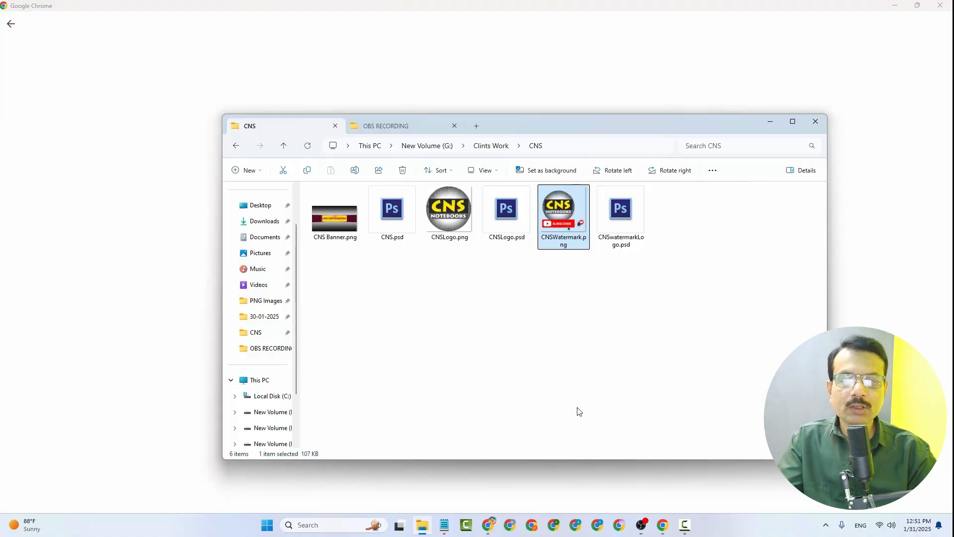
# Step: Return to Notepad and review the prepared CNS NOTEBOOKS account and channel details, finishing back at the Chrome sign-in page
pyautogui.click(766, 120)
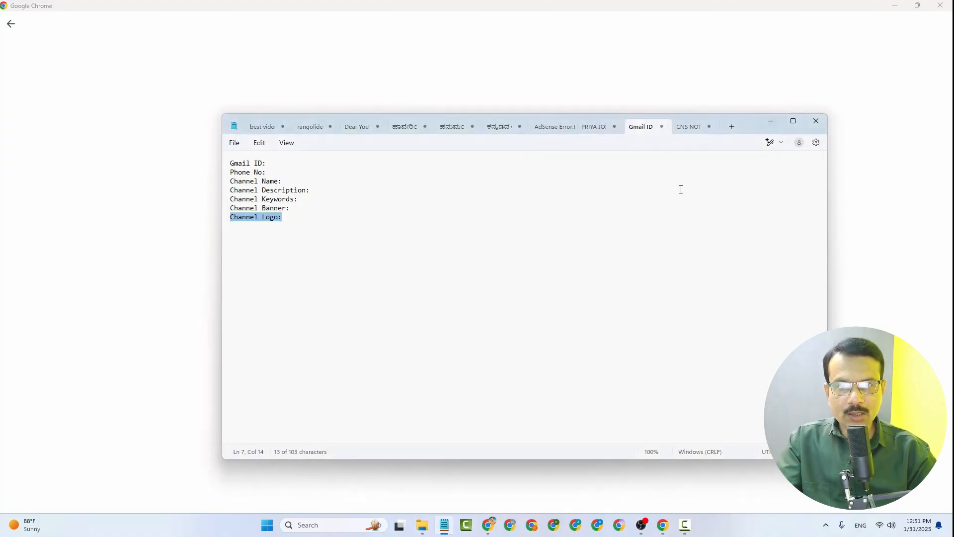
pyautogui.click(688, 129)
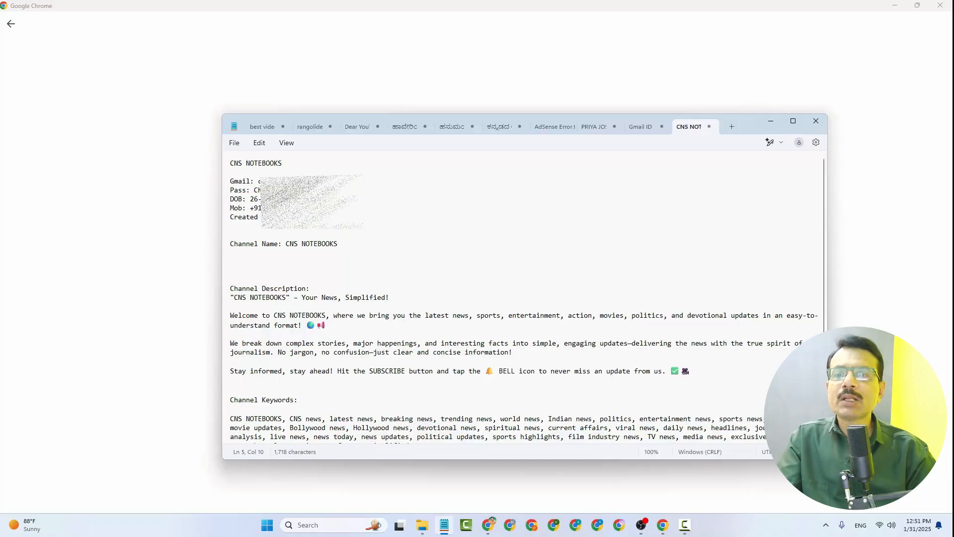
pyautogui.click(174, 97)
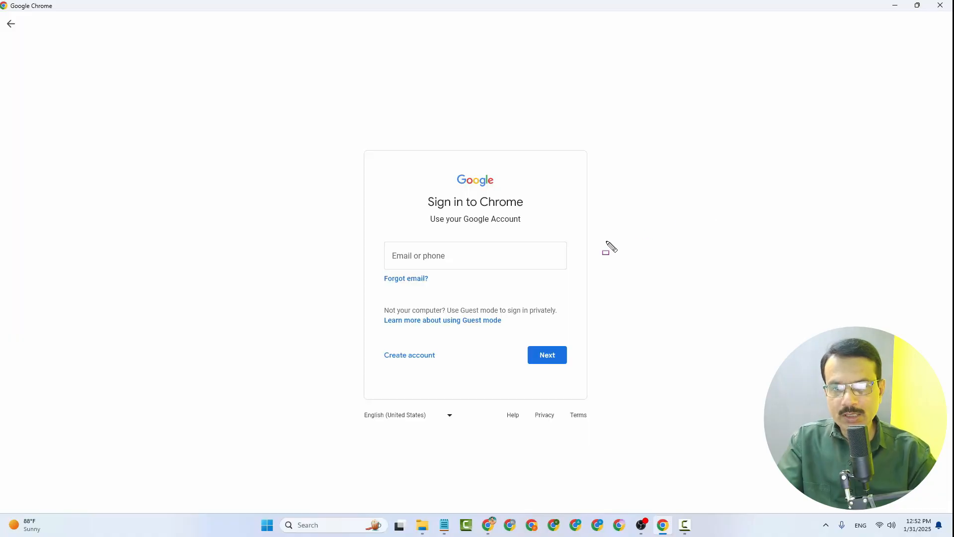
# Step: Start creating a new Google account for personal use from the Chrome sign-in page
pyautogui.moveTo(378, 345)
pyautogui.mouseDown()
pyautogui.moveTo(389, 369)
pyautogui.moveTo(445, 370)
pyautogui.mouseUp()
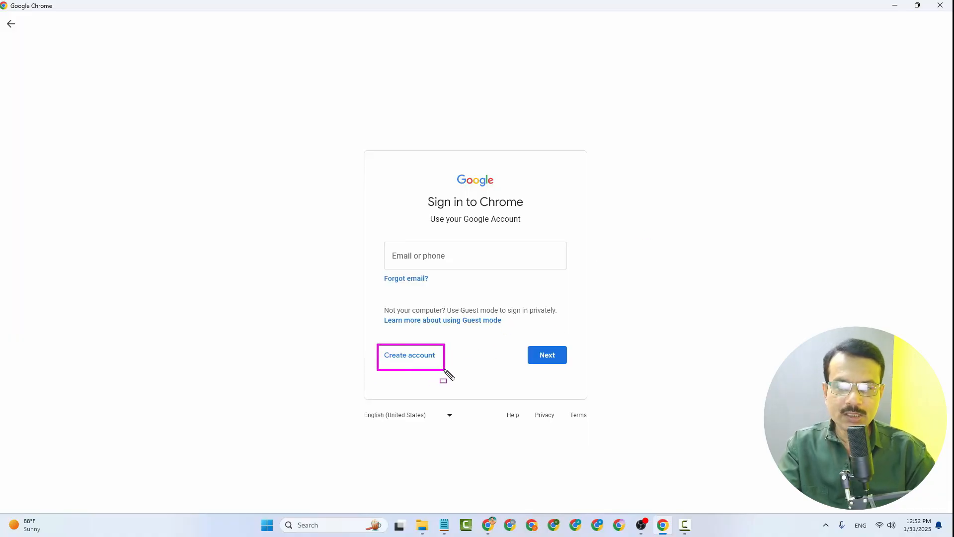
pyautogui.press('Escape')
pyautogui.click(411, 360)
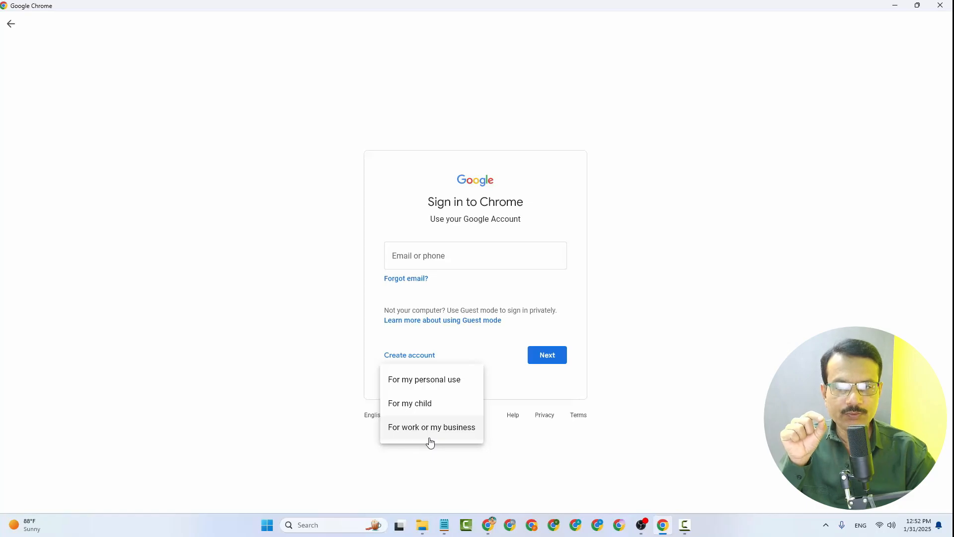
pyautogui.click(438, 385)
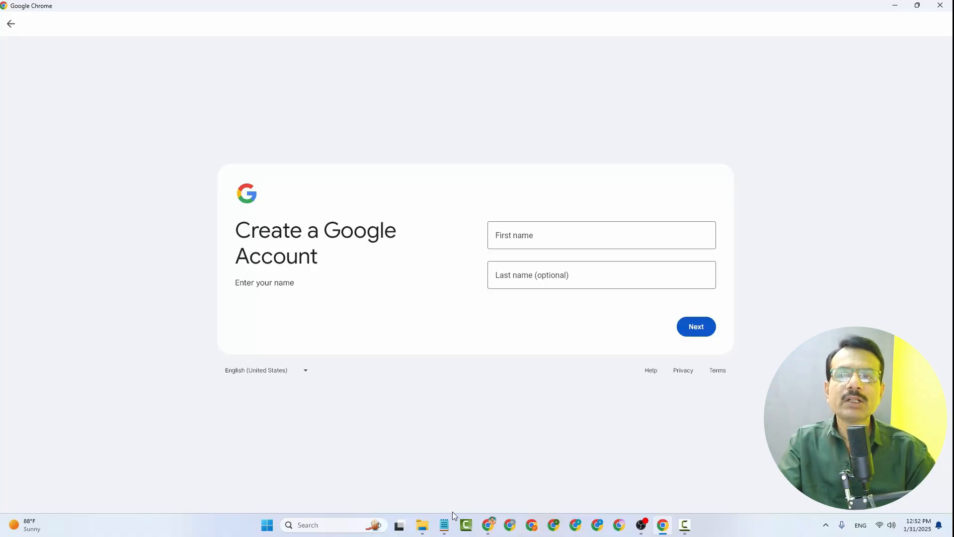
# Step: Copy CNS from the notes heading into the new account's first name
pyautogui.click(445, 525)
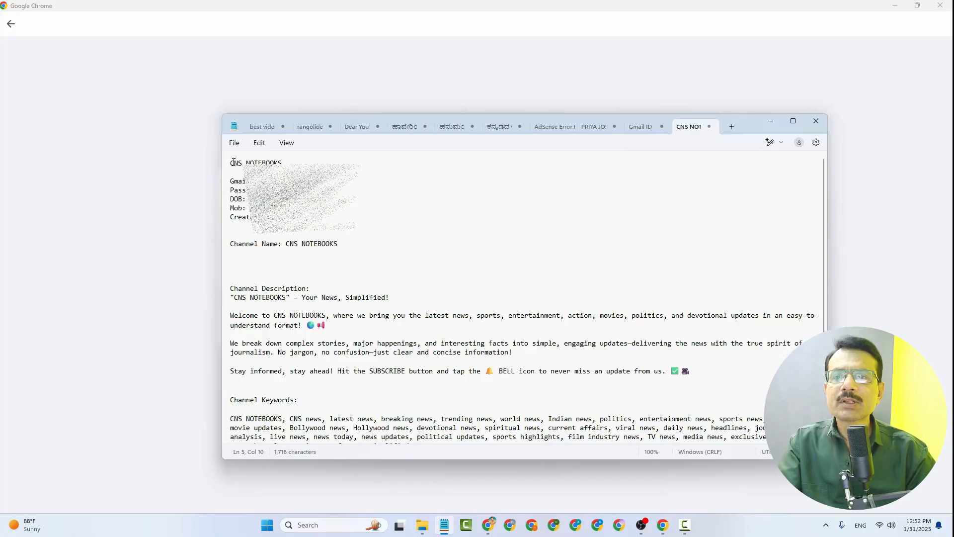
pyautogui.moveTo(233, 162); pyautogui.dragTo(243, 170)
pyautogui.hotkey('ctrl', 'c')
pyautogui.click(171, 194)
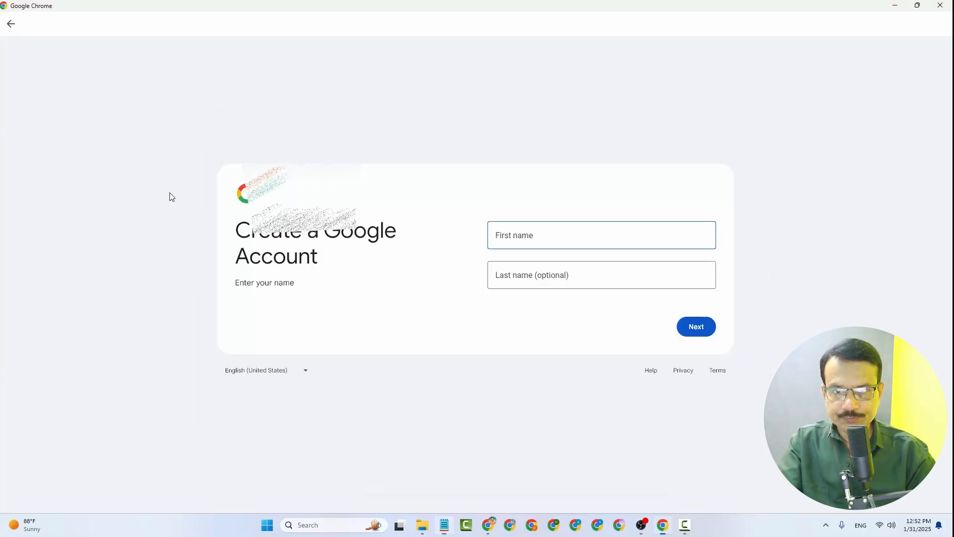
pyautogui.click(526, 232)
pyautogui.hotkey('ctrl', 'v')
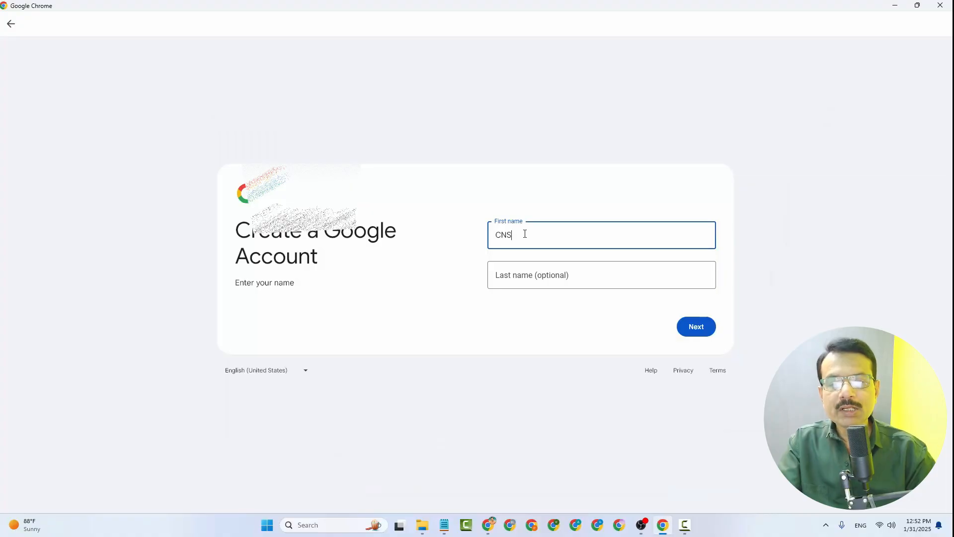
# Step: Replace the first name with the full heading CNS NOTEBOOKS from the notes and continue to the basic information page
pyautogui.click(444, 525)
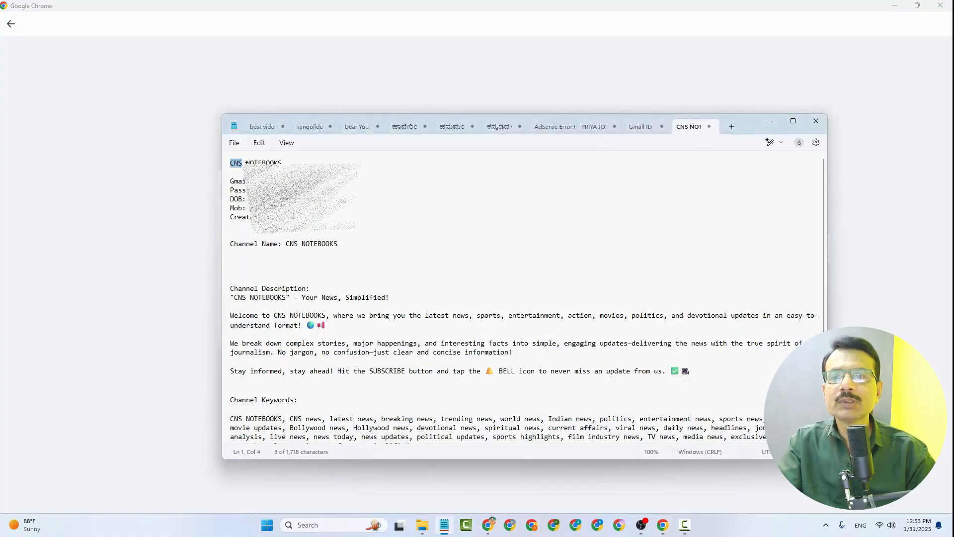
pyautogui.click(247, 163)
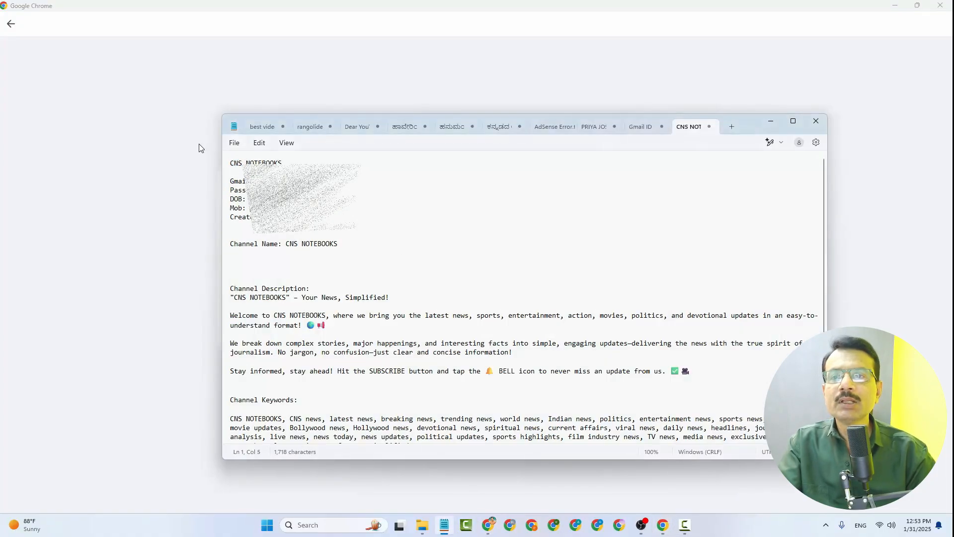
pyautogui.tripleClick(224, 164)
pyautogui.hotkey('ctrl', 'c')
pyautogui.hotkey('alt', 'Tab')
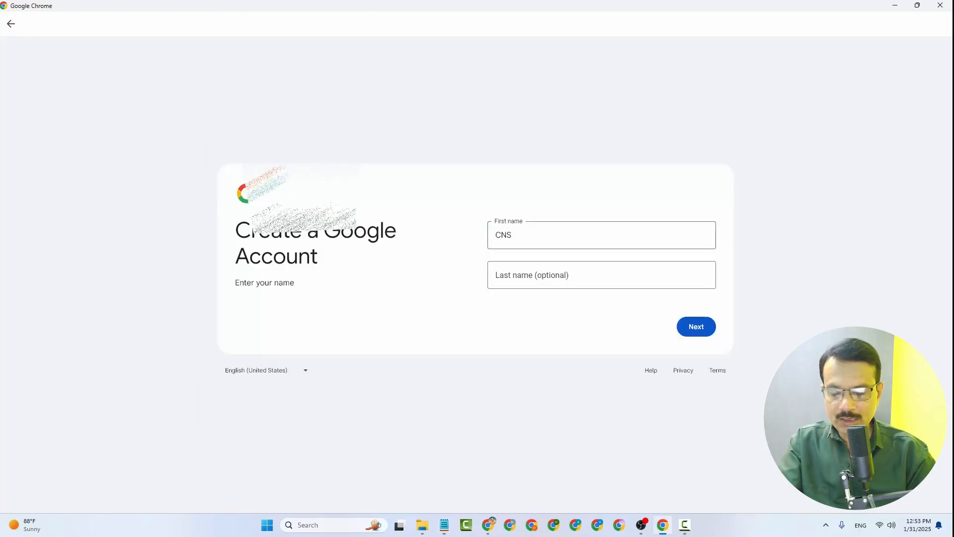
pyautogui.hotkey('ctrl', 'a')
pyautogui.hotkey('ctrl', 'v')
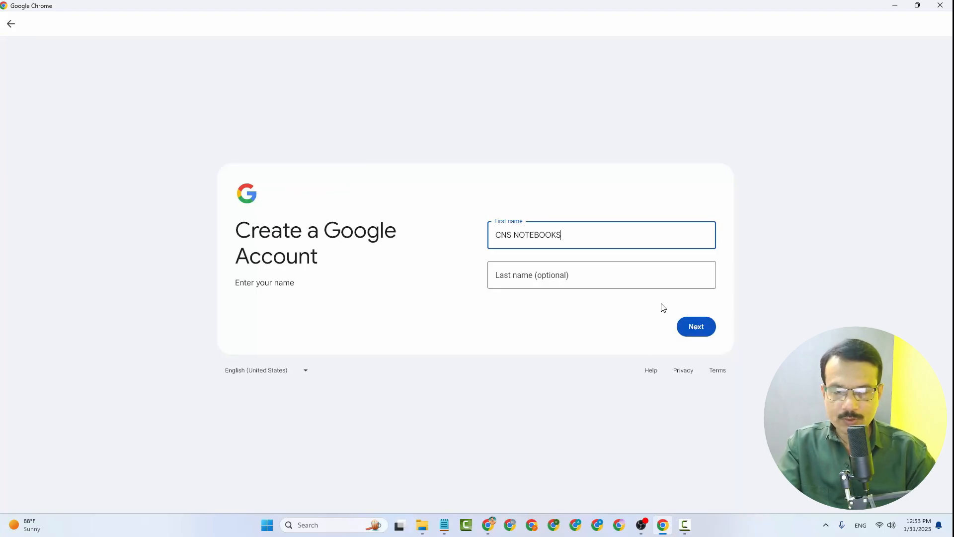
pyautogui.click(712, 332)
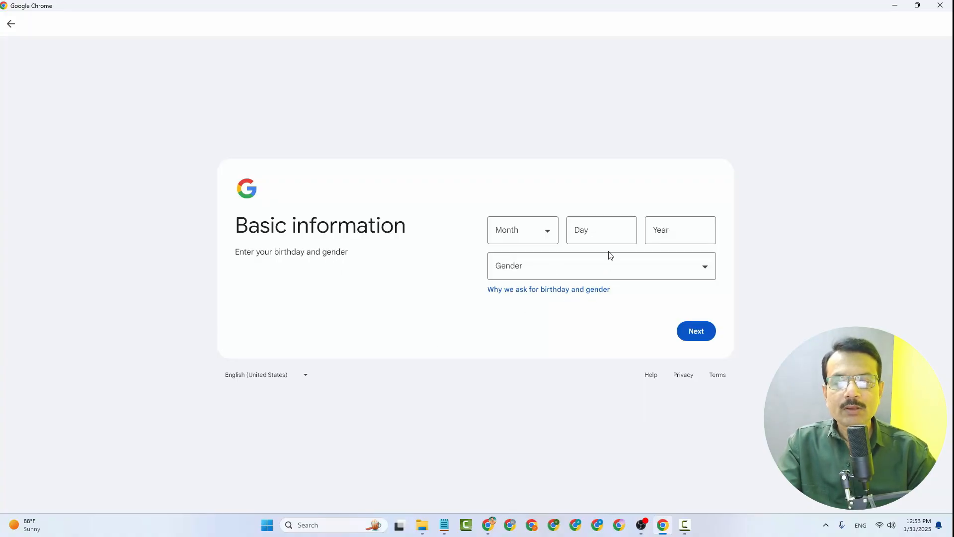
# Step: Enter the date of birth recorded in the notes as the account's birthday and set the gender to Male
pyautogui.click(443, 525)
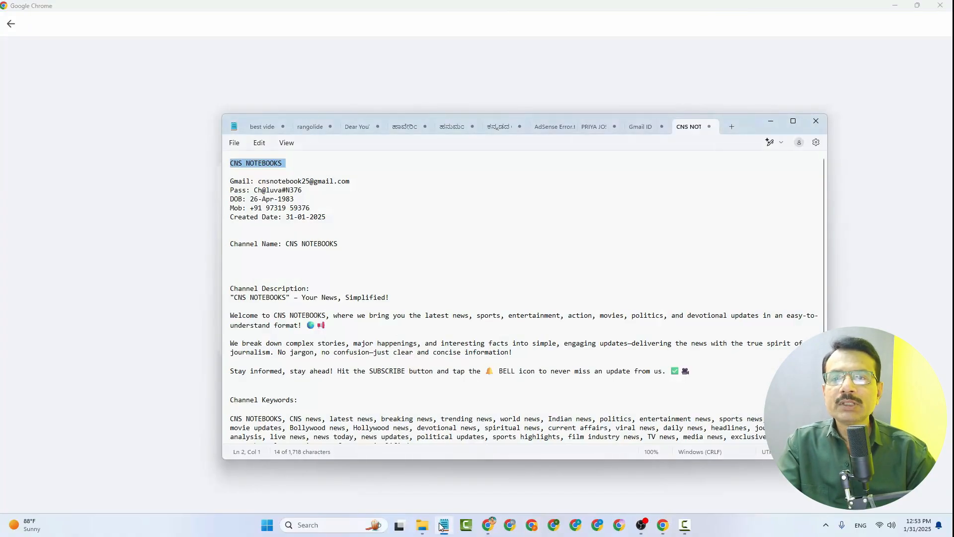
pyautogui.click(442, 525)
pyautogui.click(442, 526)
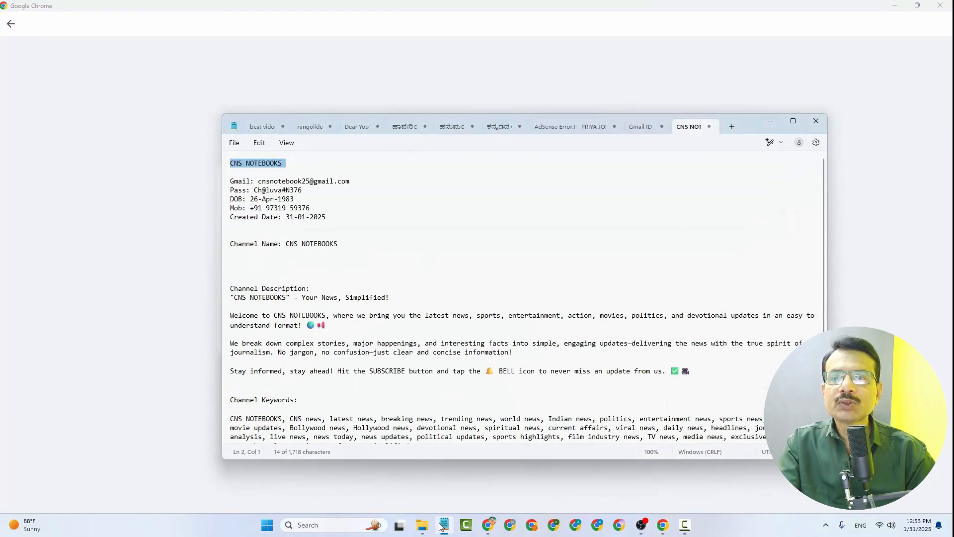
pyautogui.click(442, 526)
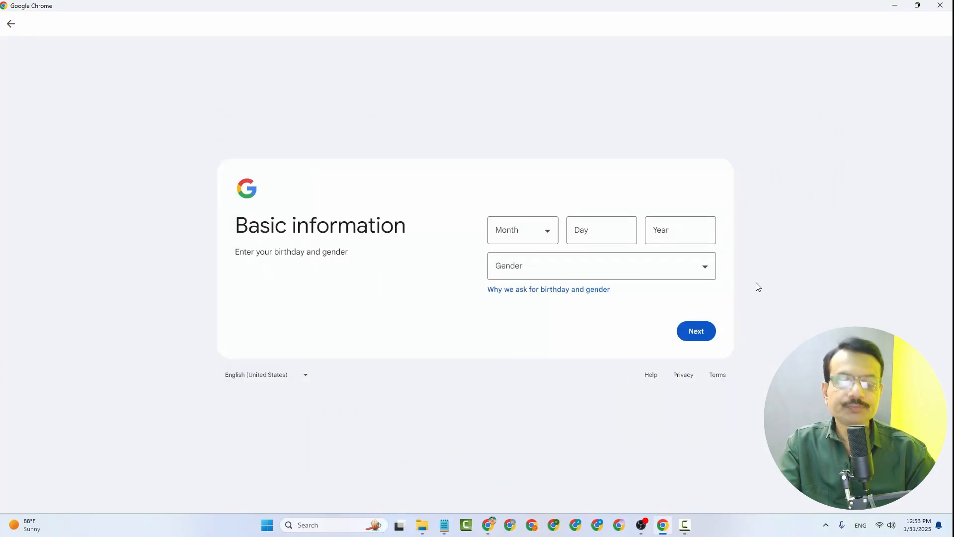
pyautogui.click(611, 240)
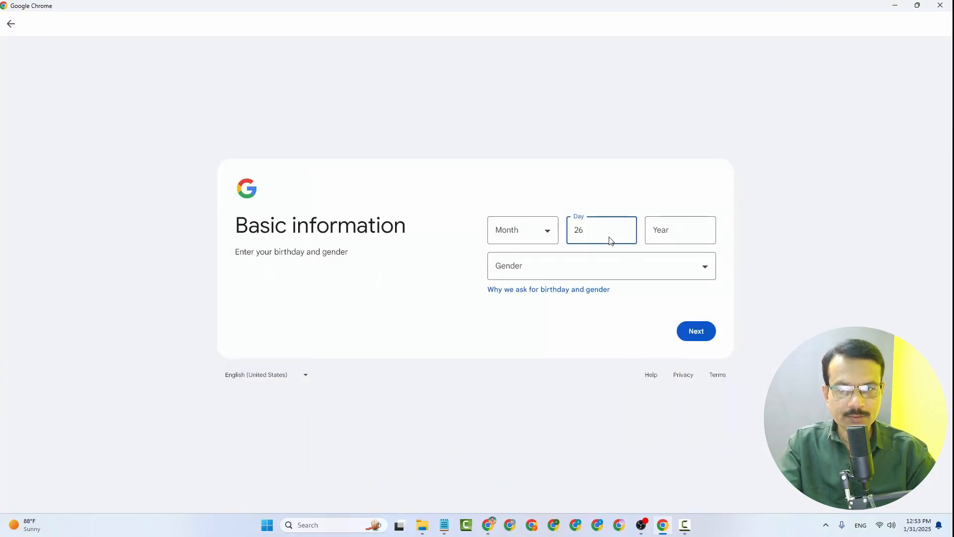
pyautogui.click(545, 239)
pyautogui.click(520, 296)
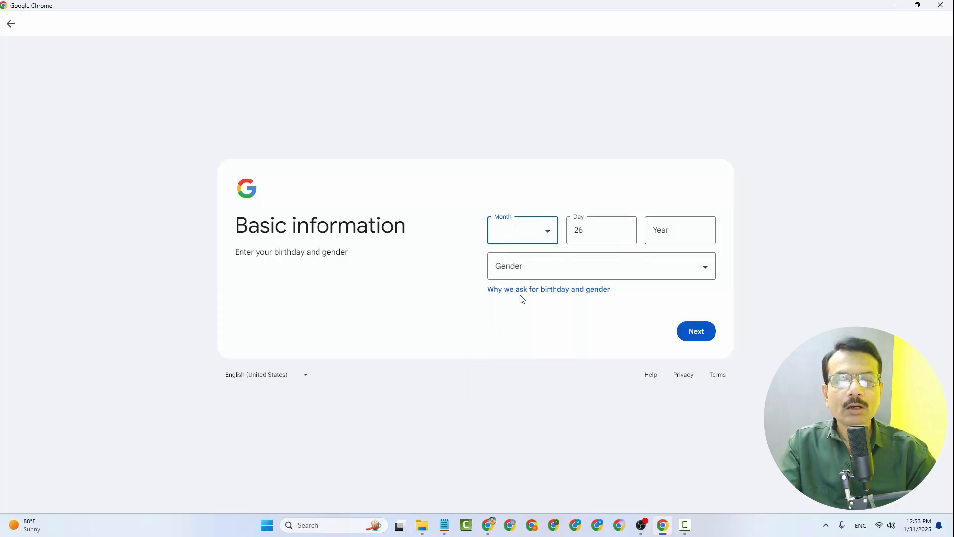
pyautogui.click(696, 232)
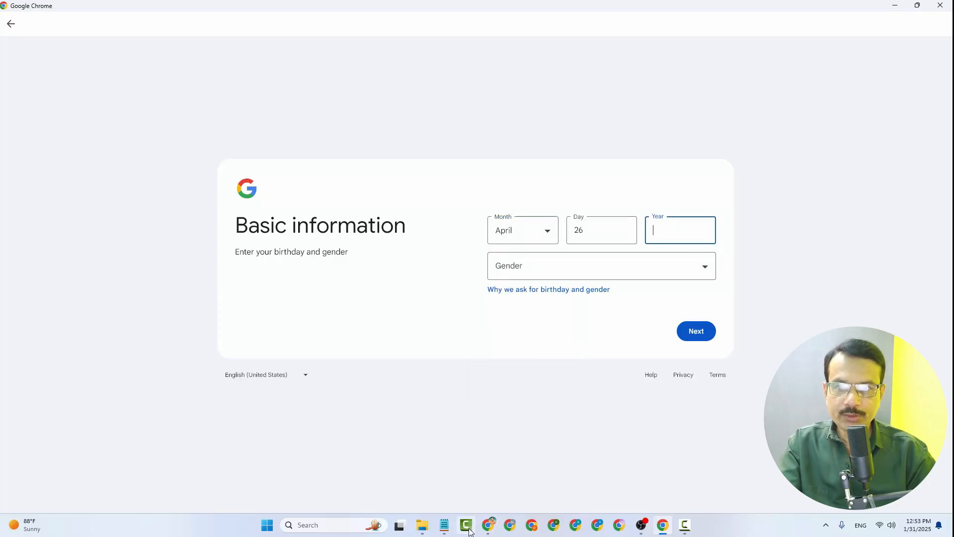
pyautogui.click(444, 527)
pyautogui.click(444, 527)
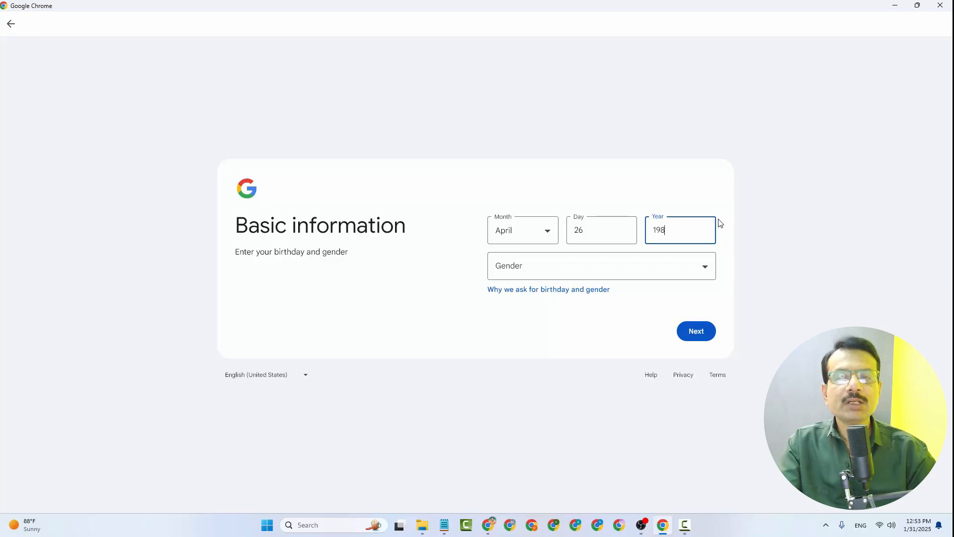
pyautogui.click(518, 271)
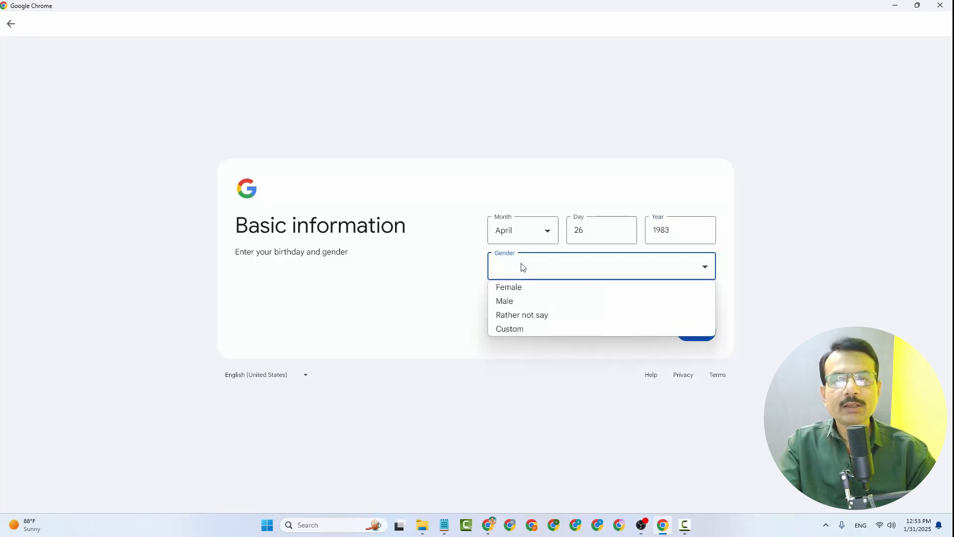
pyautogui.click(510, 302)
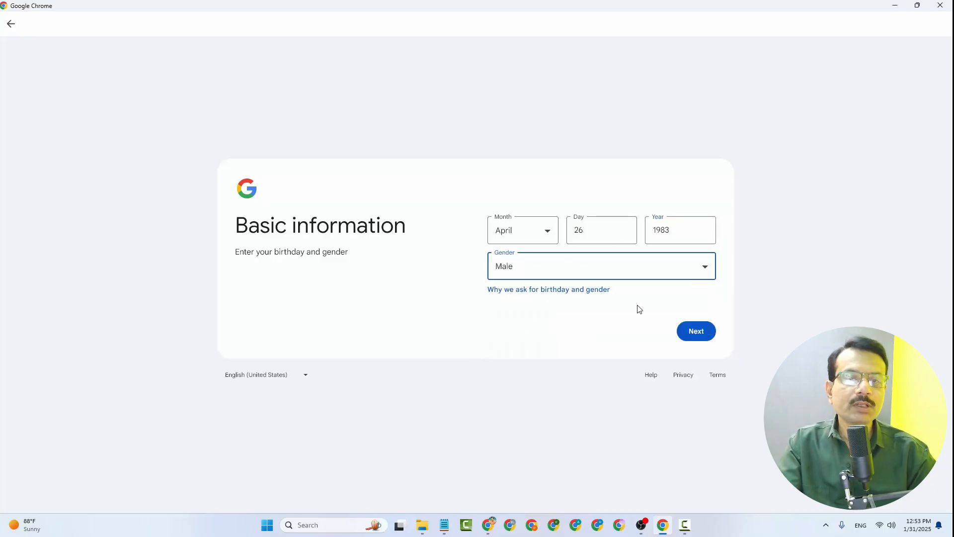
# Step: Submit the birthday and gender details and choose to create a custom Gmail address
pyautogui.click(675, 338)
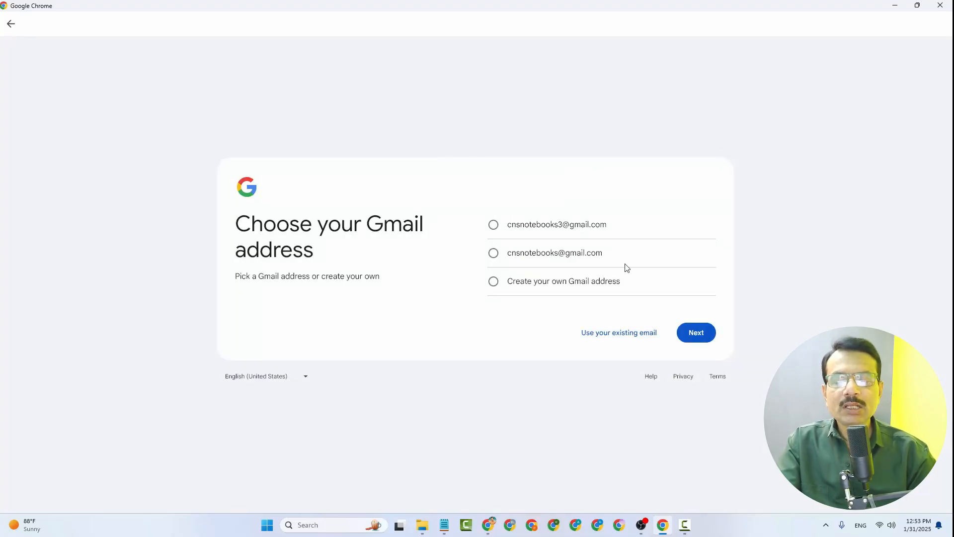
pyautogui.moveTo(471, 206); pyautogui.dragTo(618, 262)
pyautogui.click(575, 186)
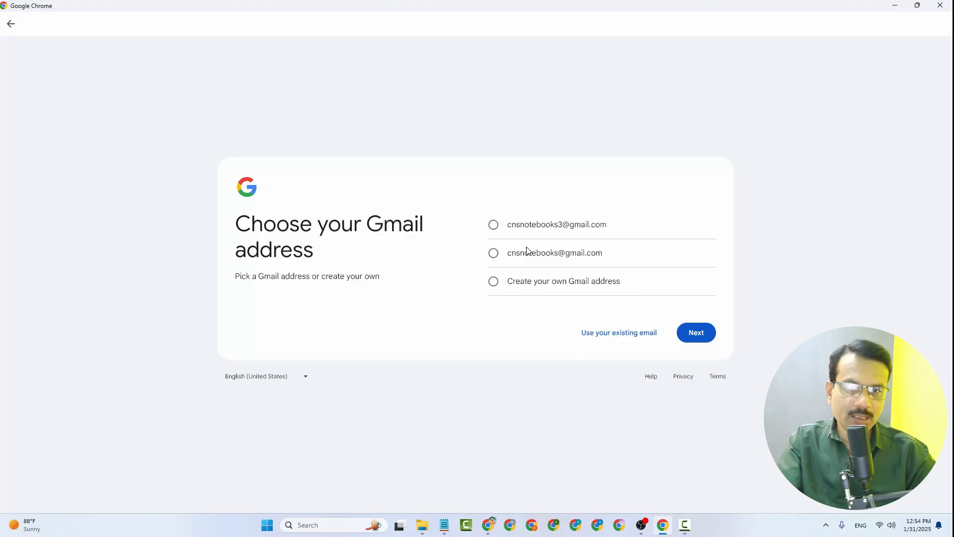
pyautogui.click(535, 282)
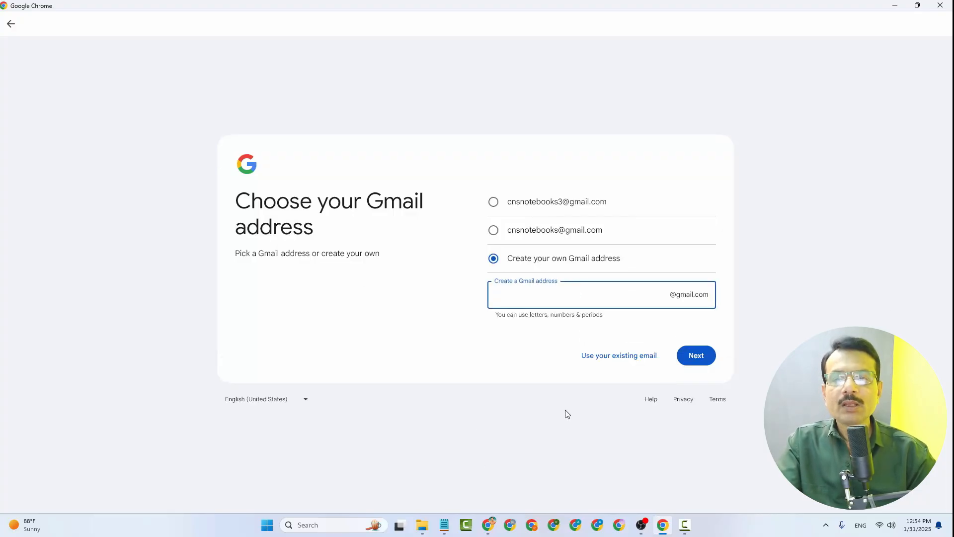
# Step: Copy the Gmail address from the notes into the custom address field and continue to the password page
pyautogui.moveTo(444, 522)
pyautogui.click(446, 492)
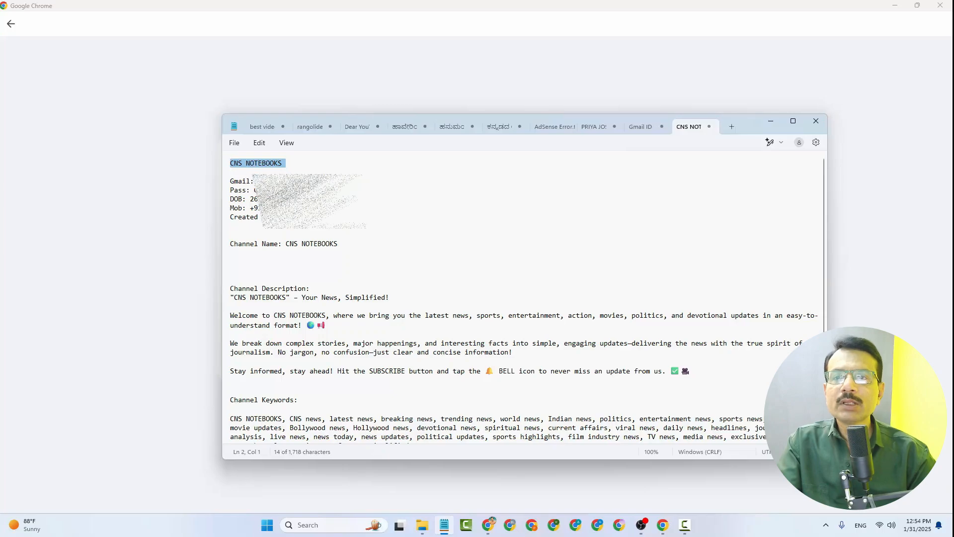
pyautogui.moveTo(258, 181); pyautogui.dragTo(306, 181)
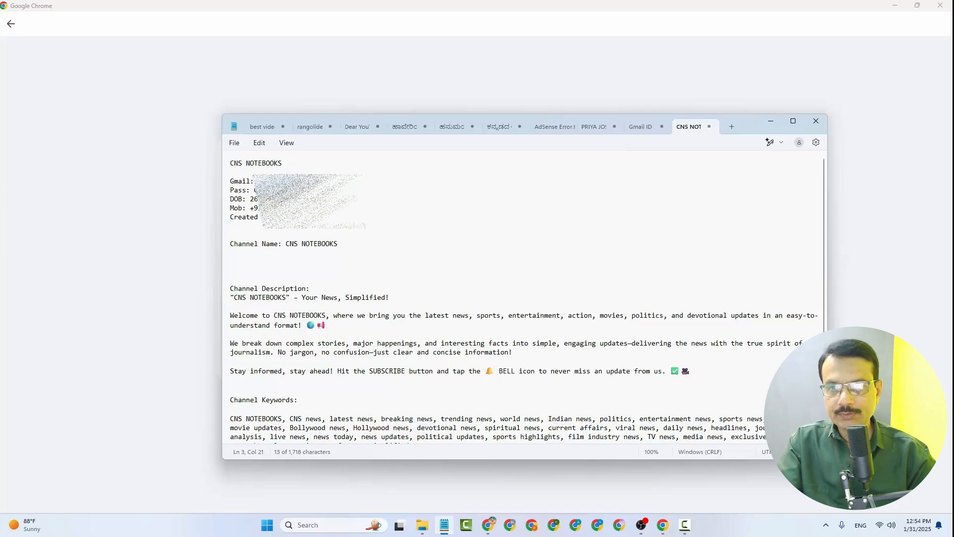
pyautogui.click(152, 244)
pyautogui.click(530, 300)
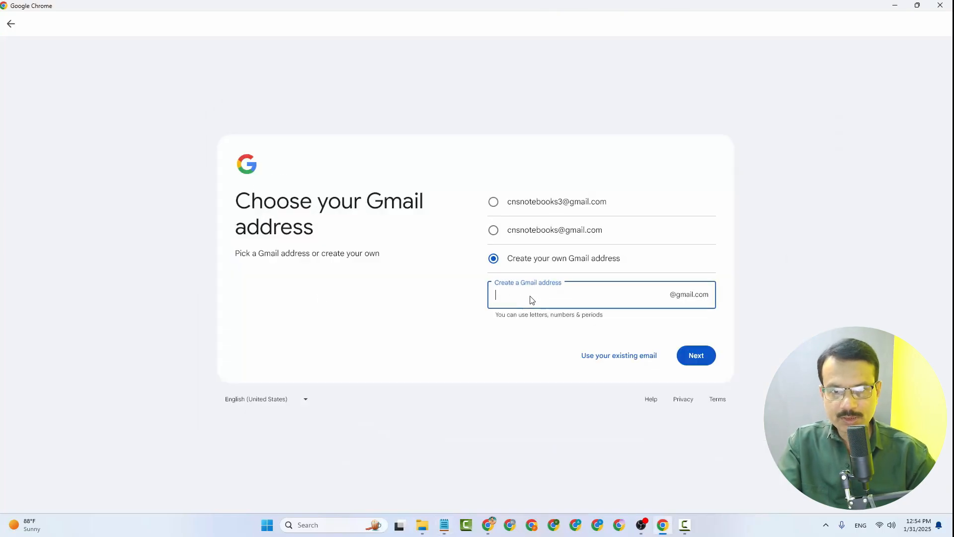
pyautogui.hotkey('ctrl', 'v')
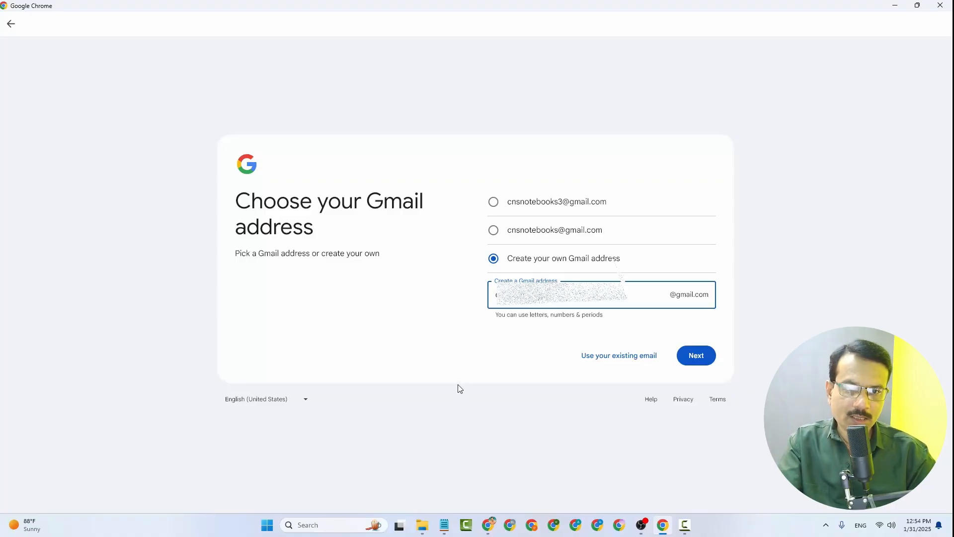
pyautogui.click(703, 362)
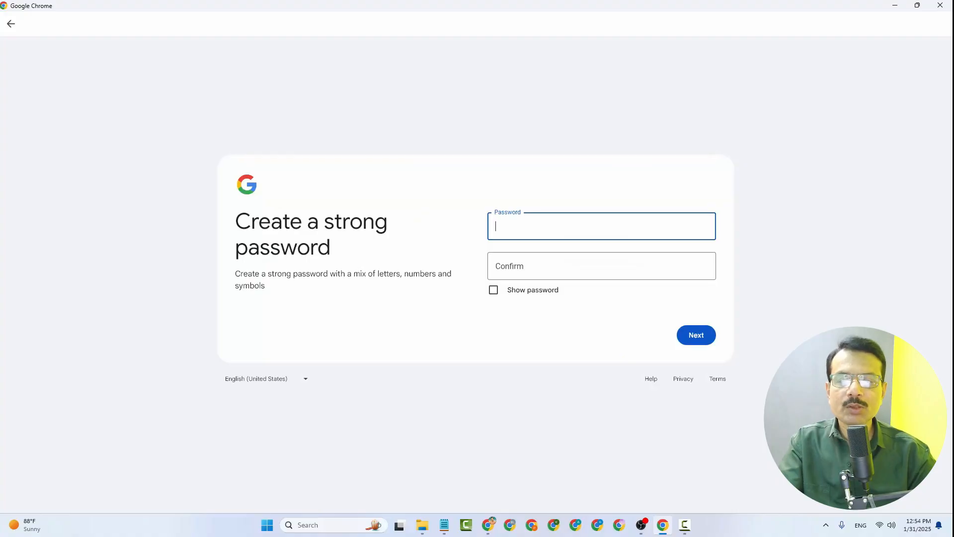
# Step: Copy the account password from the notes into both the password and confirmation fields and submit it
pyautogui.moveTo(431, 530); pyautogui.dragTo(443, 530)
pyautogui.click(444, 529)
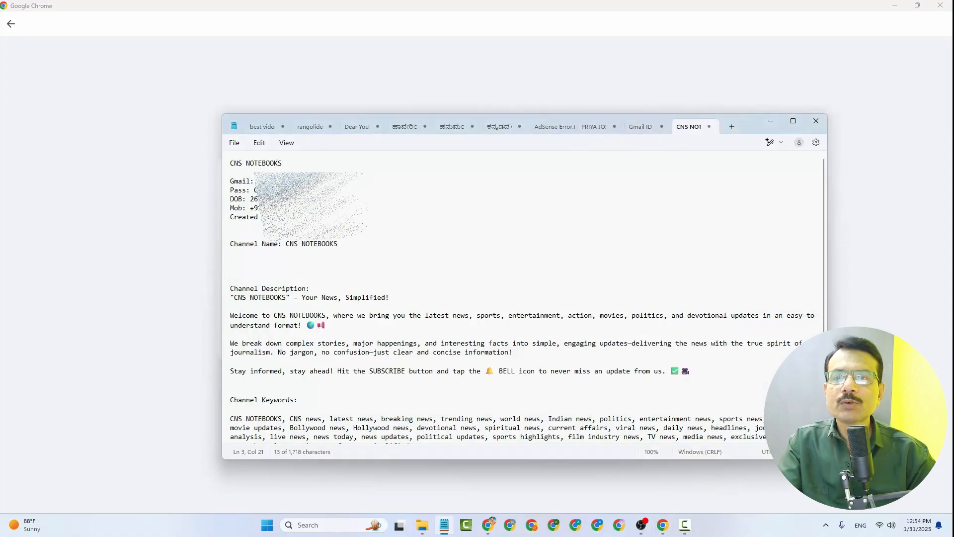
pyautogui.moveTo(254, 192); pyautogui.dragTo(302, 193)
pyautogui.click(147, 224)
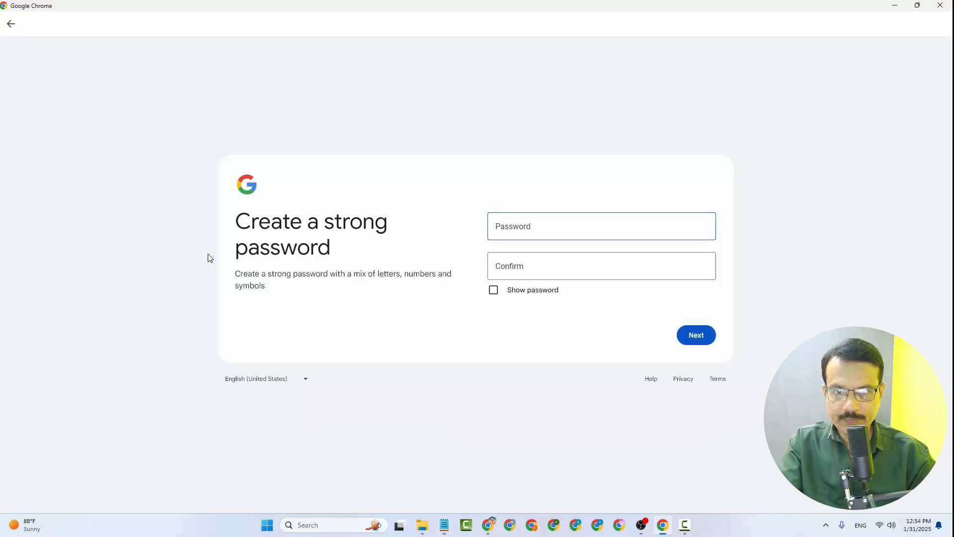
pyautogui.click(587, 228)
pyautogui.hotkey('ctrl', 'v')
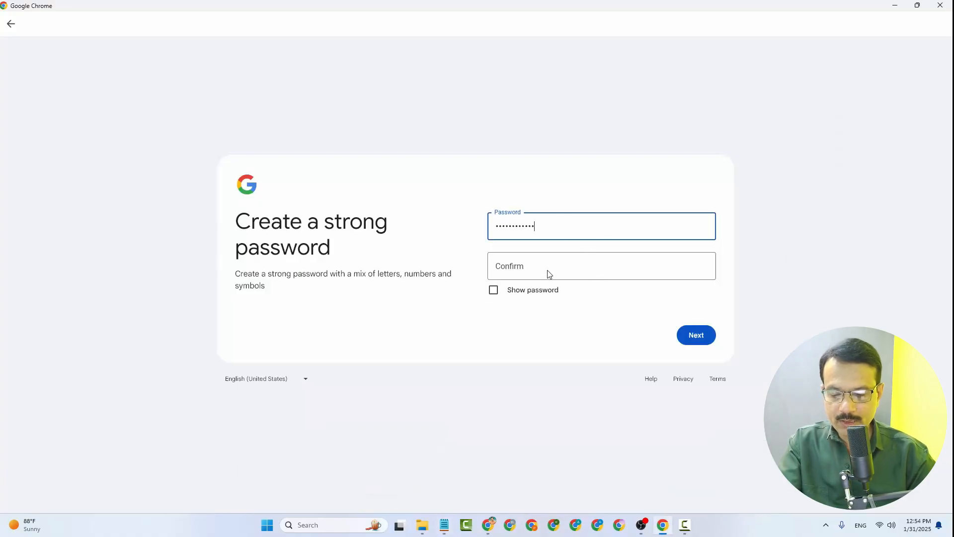
pyautogui.click(547, 272)
pyautogui.hotkey('ctrl', 'v')
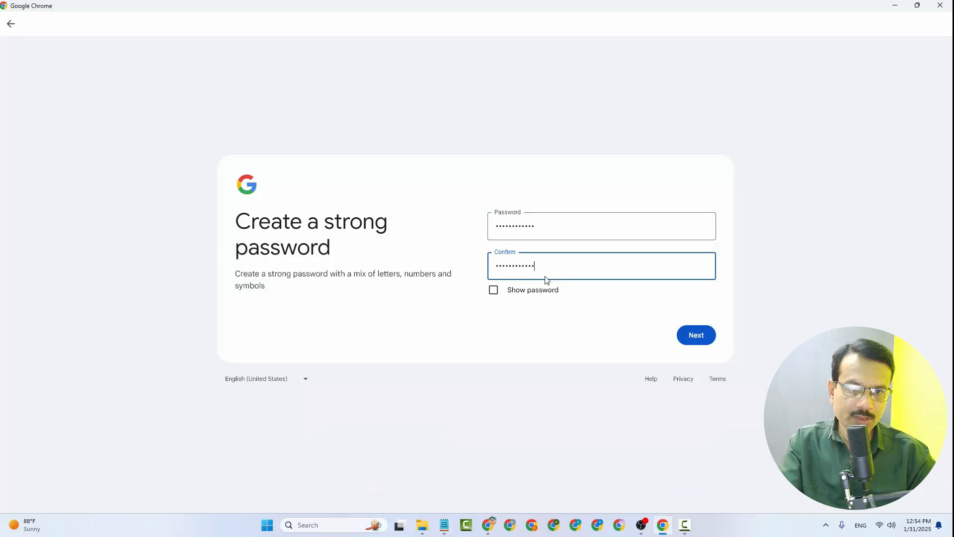
pyautogui.click(696, 335)
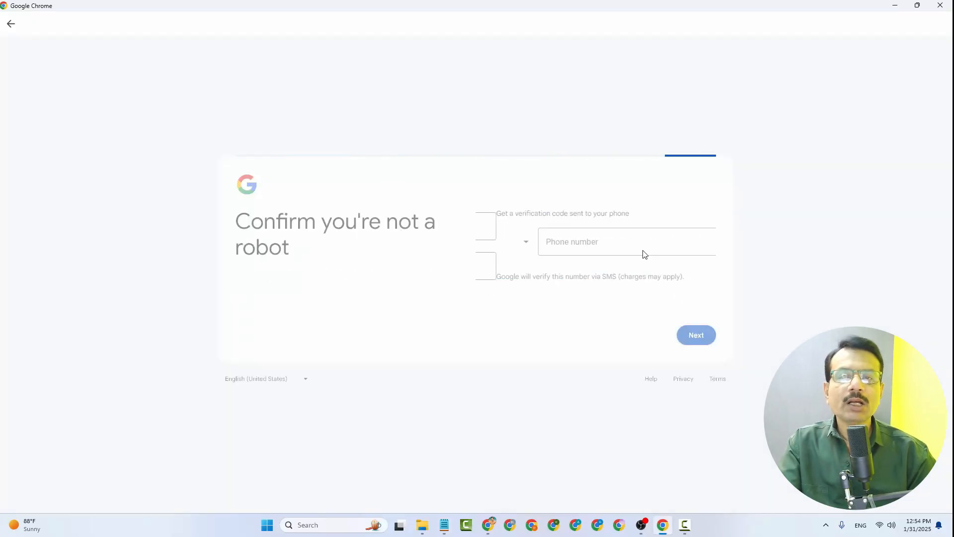
# Step: Copy the mobile number from the notes into the phone number field and request a verification code
pyautogui.click(444, 525)
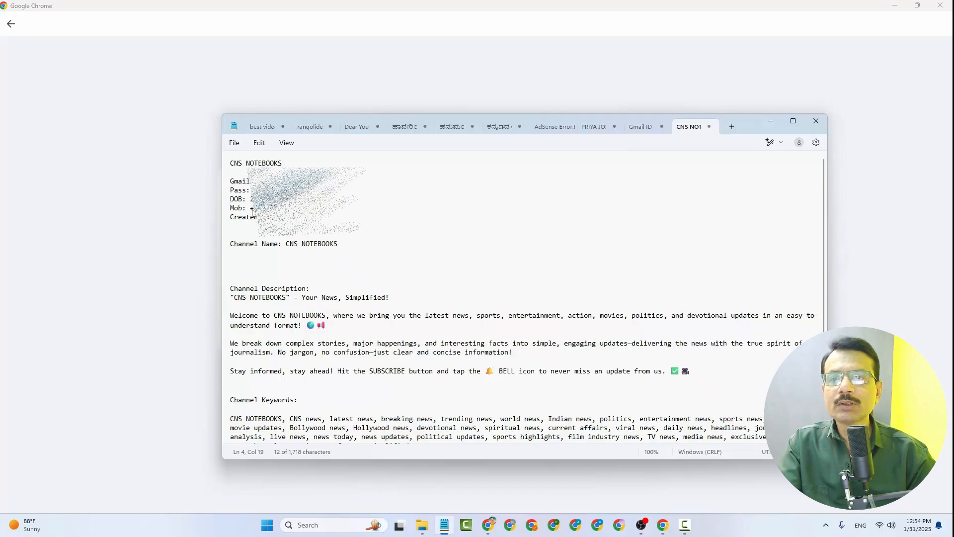
pyautogui.moveTo(230, 208); pyautogui.dragTo(311, 208)
pyautogui.click(301, 208)
pyautogui.click(132, 264)
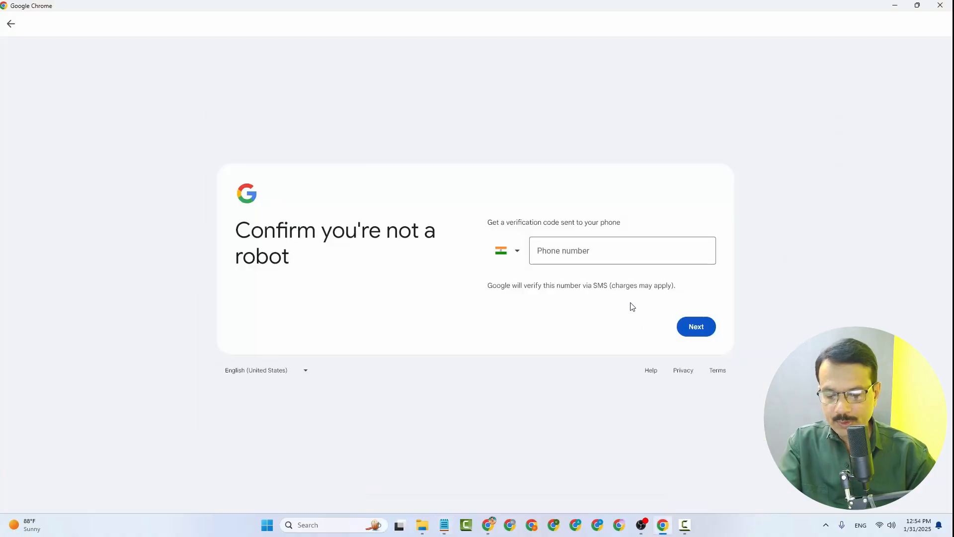
pyautogui.click(580, 258)
pyautogui.hotkey('ctrl', 'v')
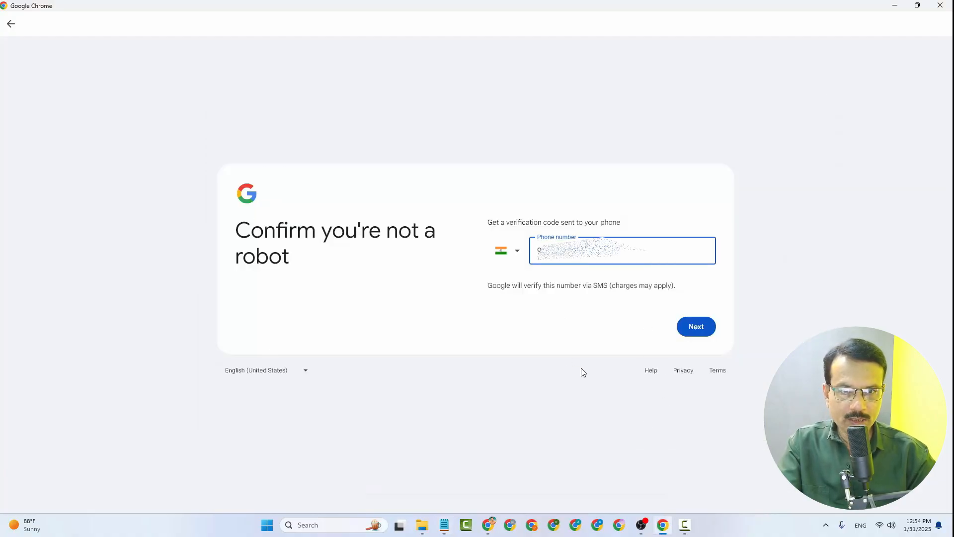
pyautogui.click(695, 328)
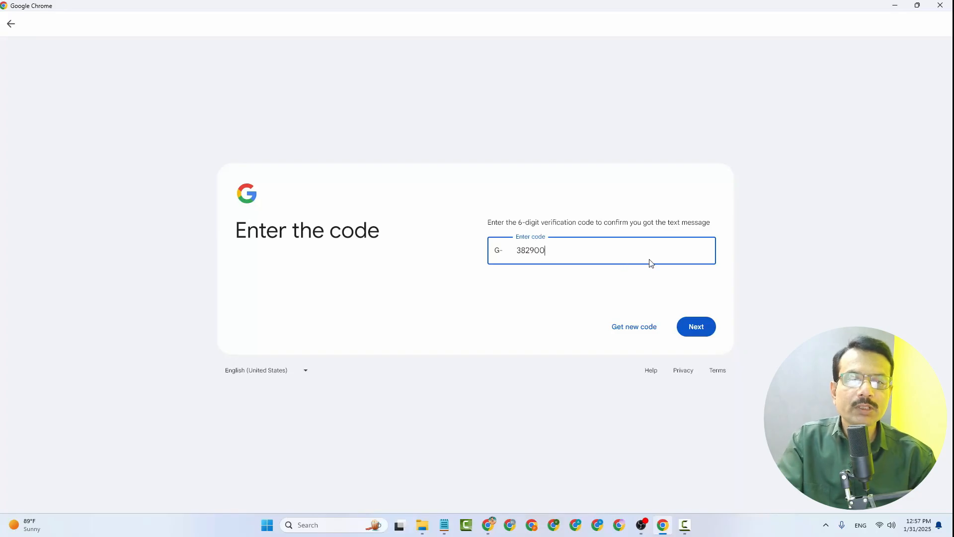
# Step: Submit the six-digit verification code, skip the recovery email, and confirm the account info
pyautogui.click(702, 335)
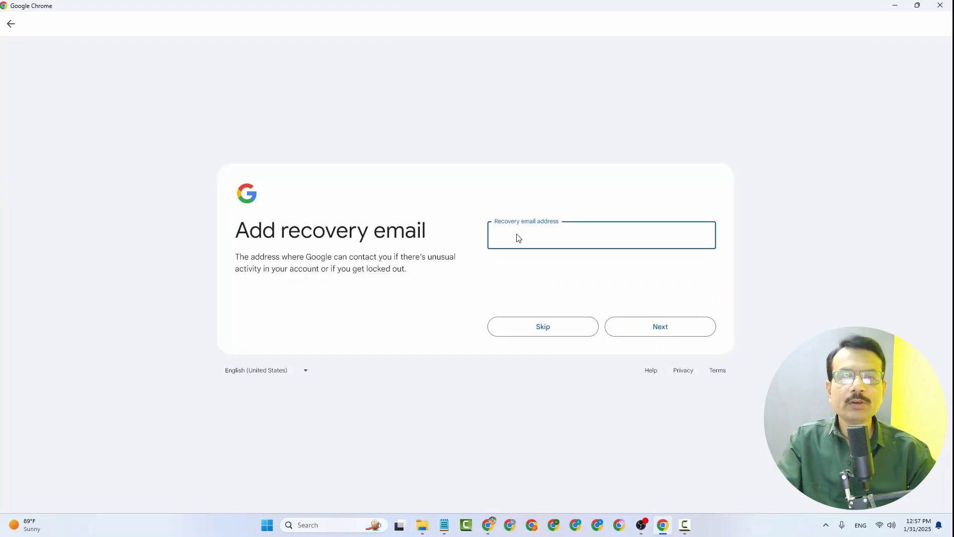
pyautogui.click(538, 327)
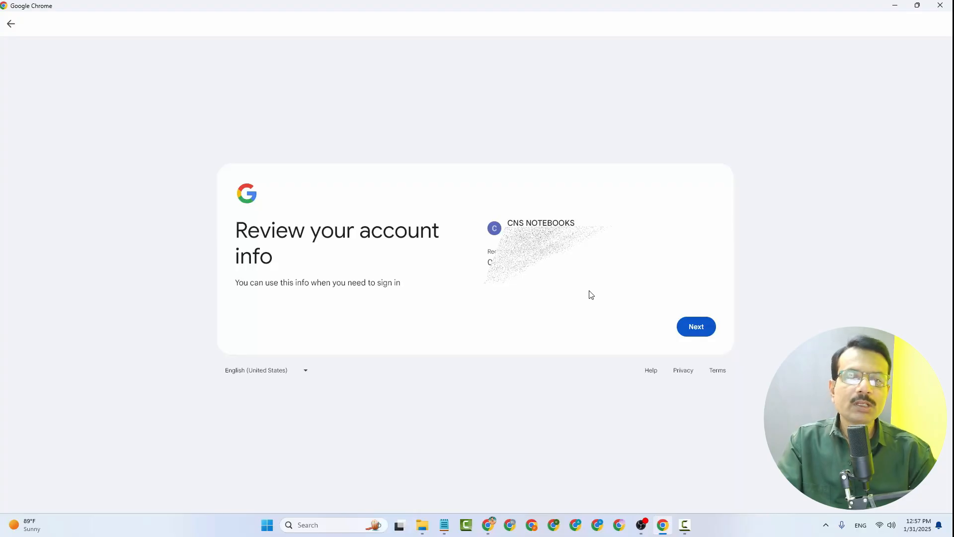
pyautogui.click(702, 328)
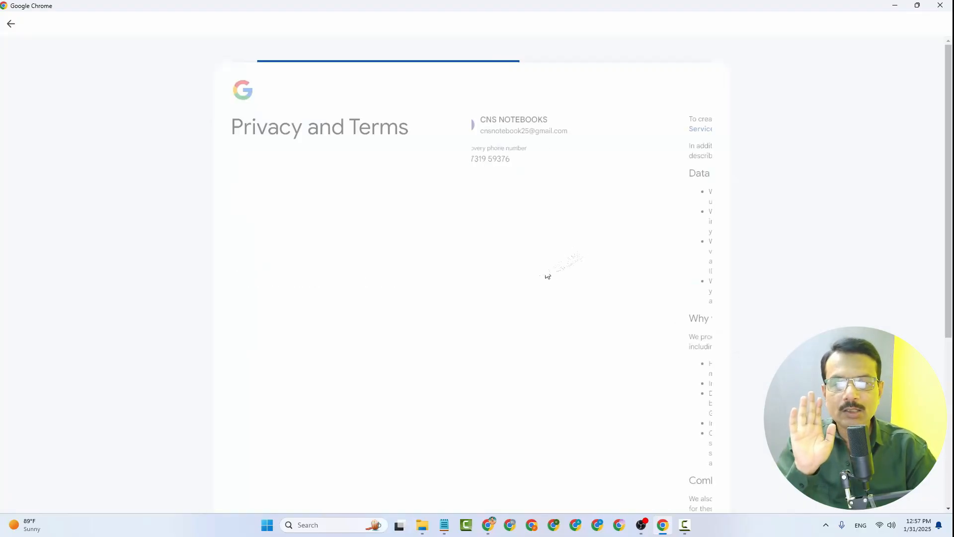
# Step: Read through Google's Privacy and Terms and agree to them to create the account
pyautogui.scroll(-5, 549, 271)
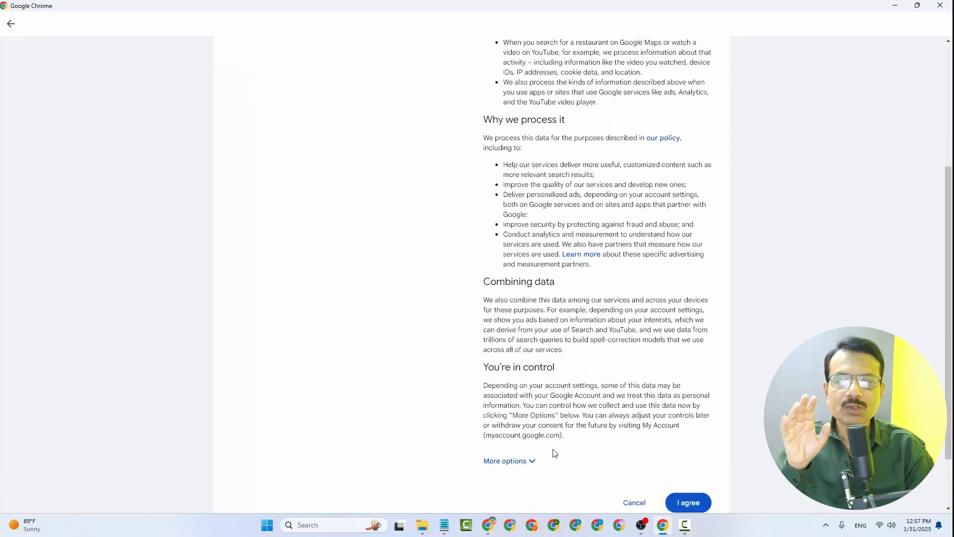
pyautogui.scroll(5, 516, 409)
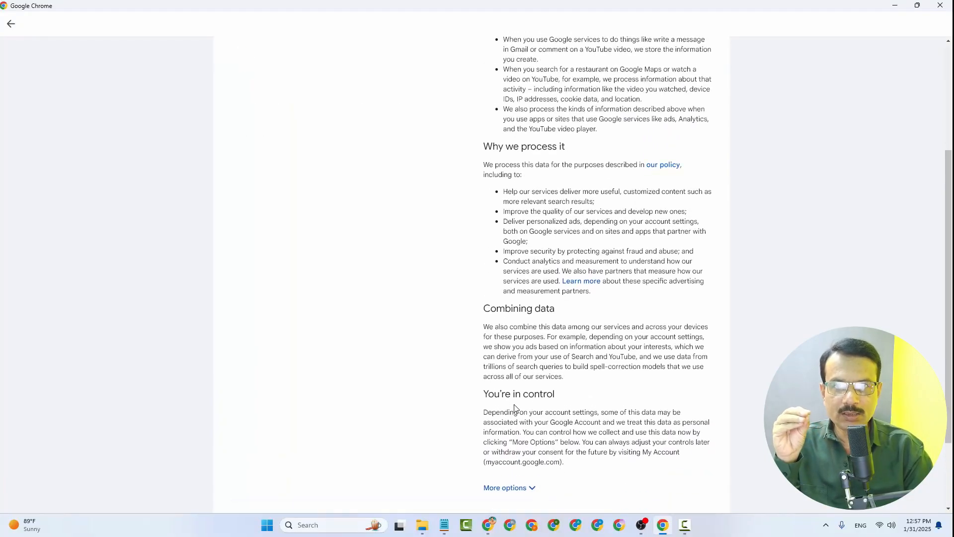
pyautogui.scroll(-5, 517, 408)
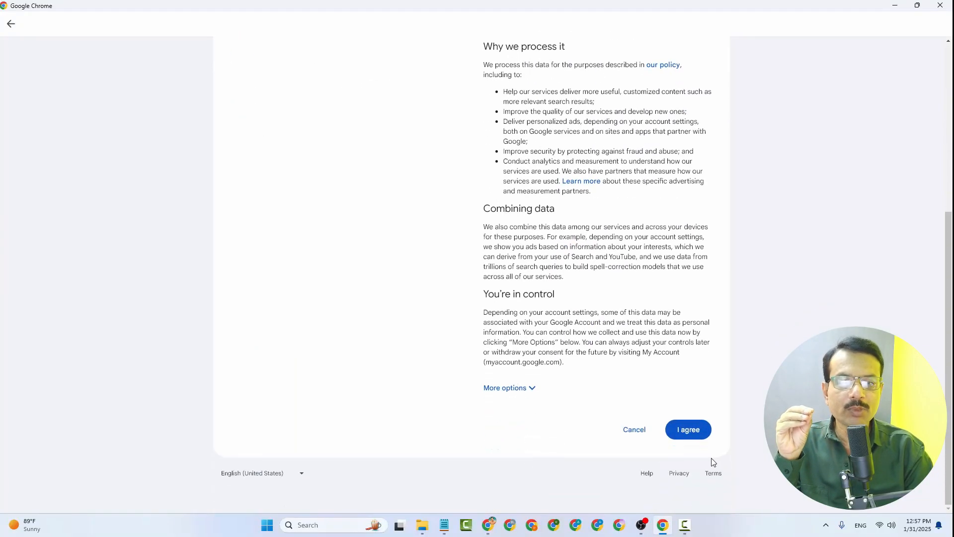
pyautogui.click(690, 432)
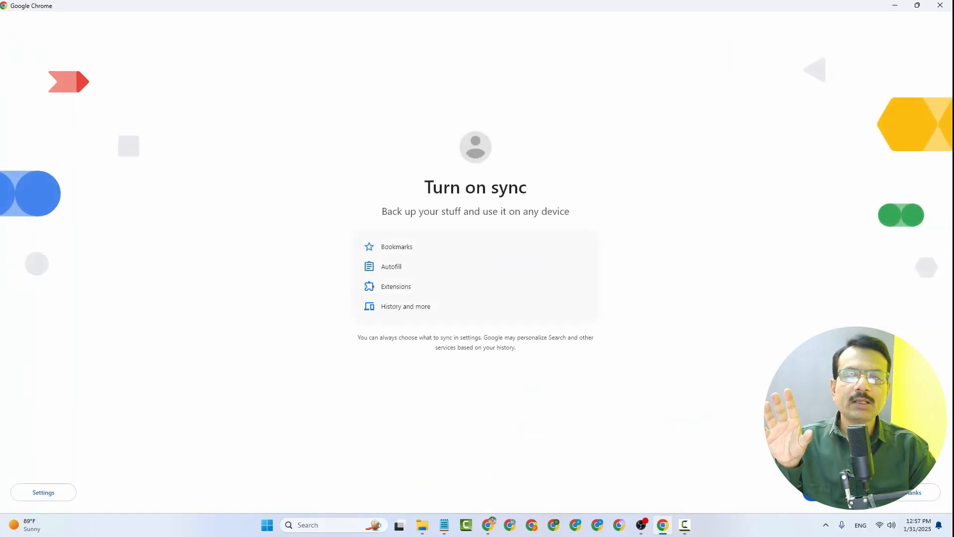
# Step: Turn on sync for the new Chrome profile and open the account's Gmail inbox
pyautogui.click(837, 492)
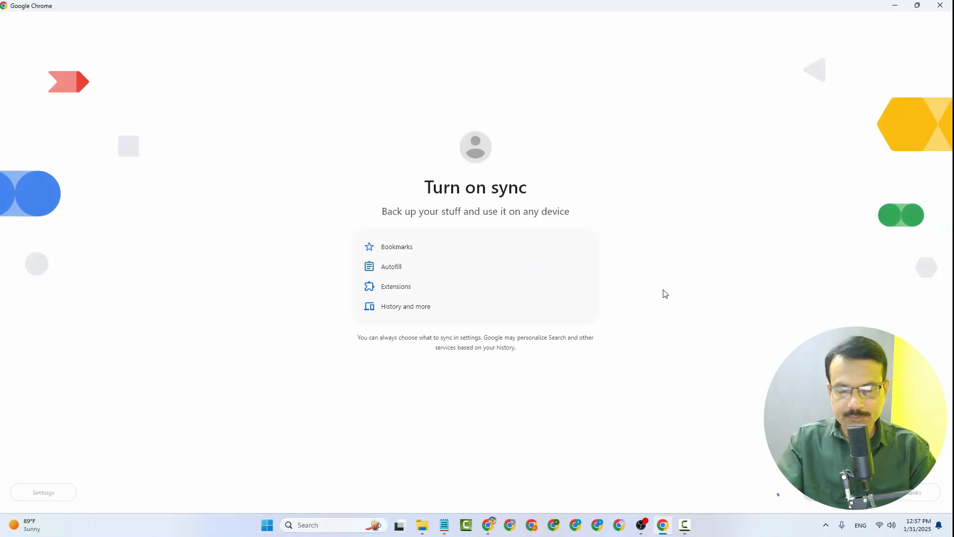
pyautogui.click(515, 297)
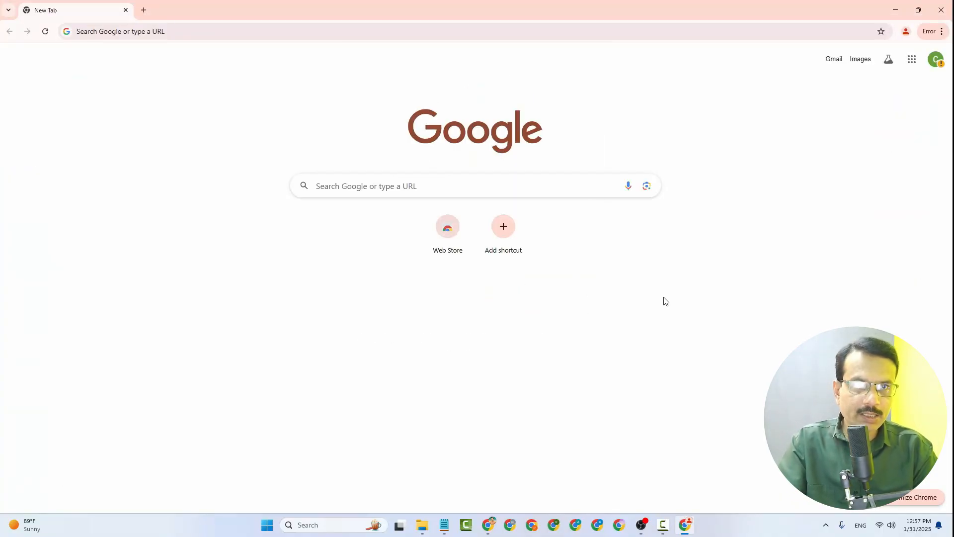
pyautogui.click(833, 65)
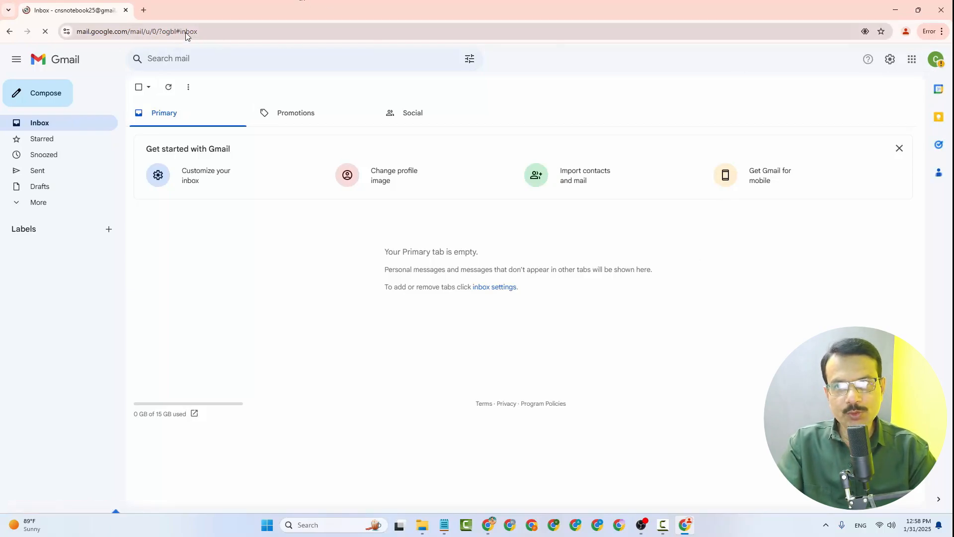
# Step: Acknowledge the ad privacy notice in a new tab and open YouTube from the Google apps there
pyautogui.click(144, 10)
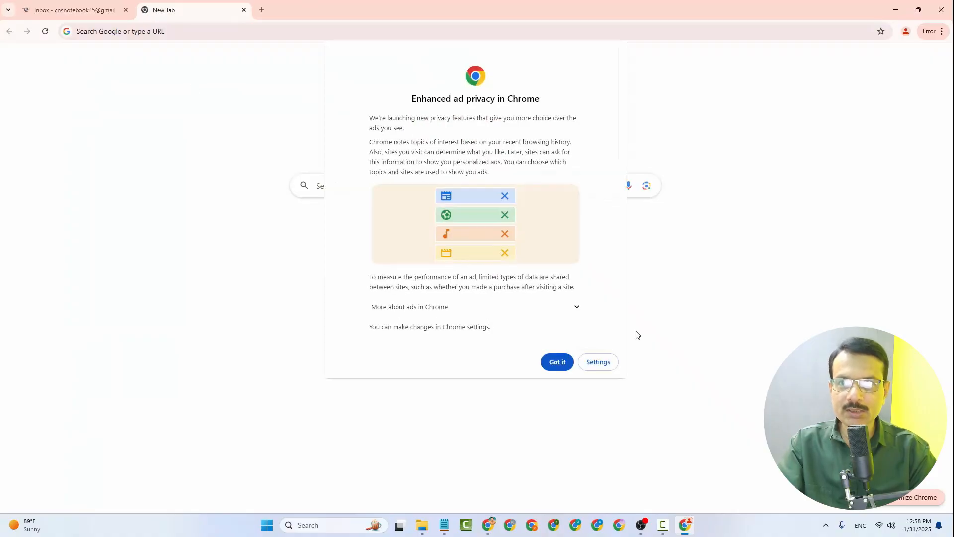
pyautogui.click(557, 362)
pyautogui.click(172, 39)
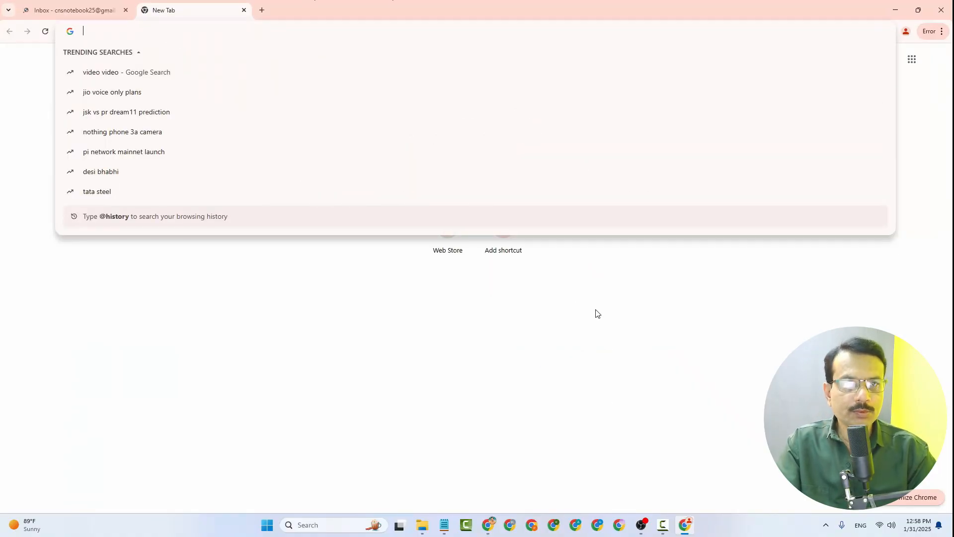
pyautogui.click(886, 278)
pyautogui.click(913, 60)
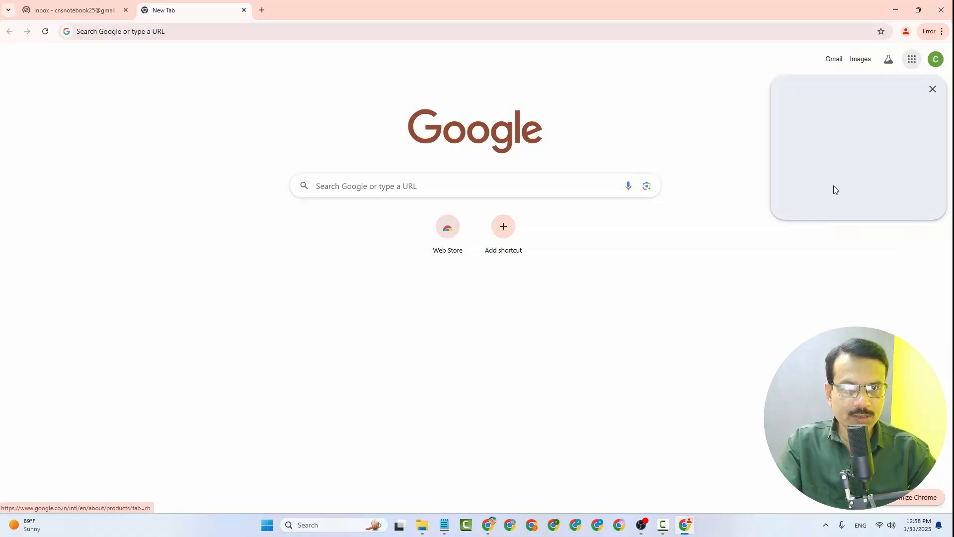
pyautogui.click(825, 160)
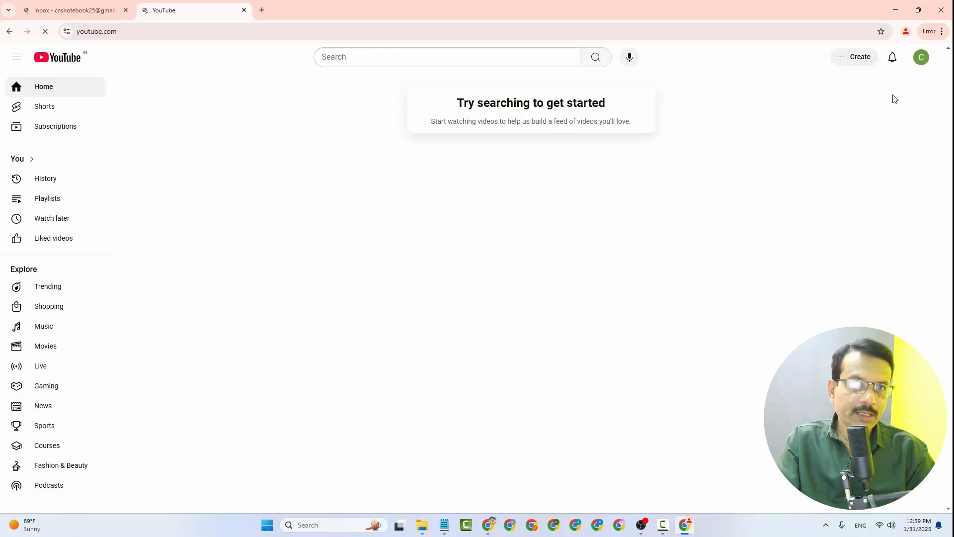
# Step: Dismiss YouTube's notification request and open the channel creation form from the account settings
pyautogui.moveTo(819, 45); pyautogui.dragTo(949, 77)
pyautogui.moveTo(912, 45); pyautogui.dragTo(941, 75)
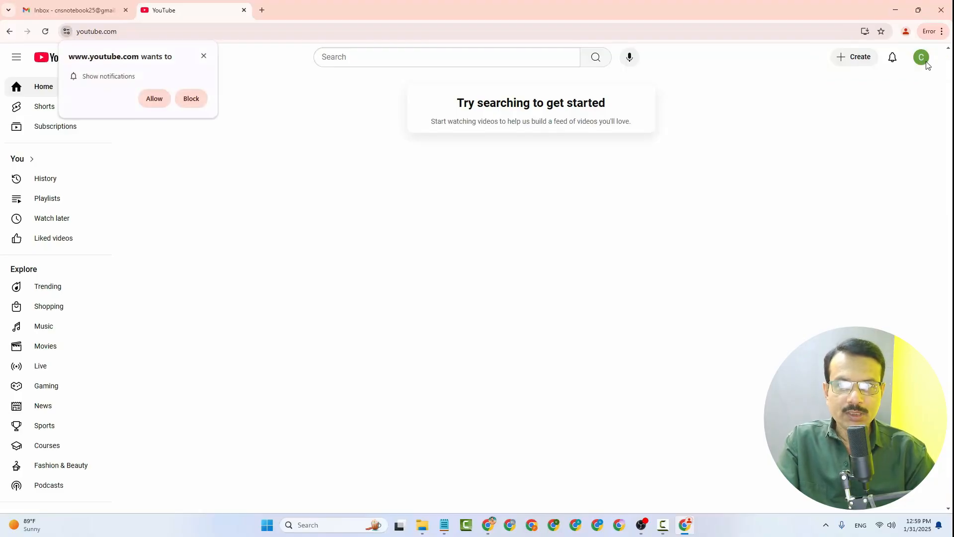
pyautogui.click(204, 56)
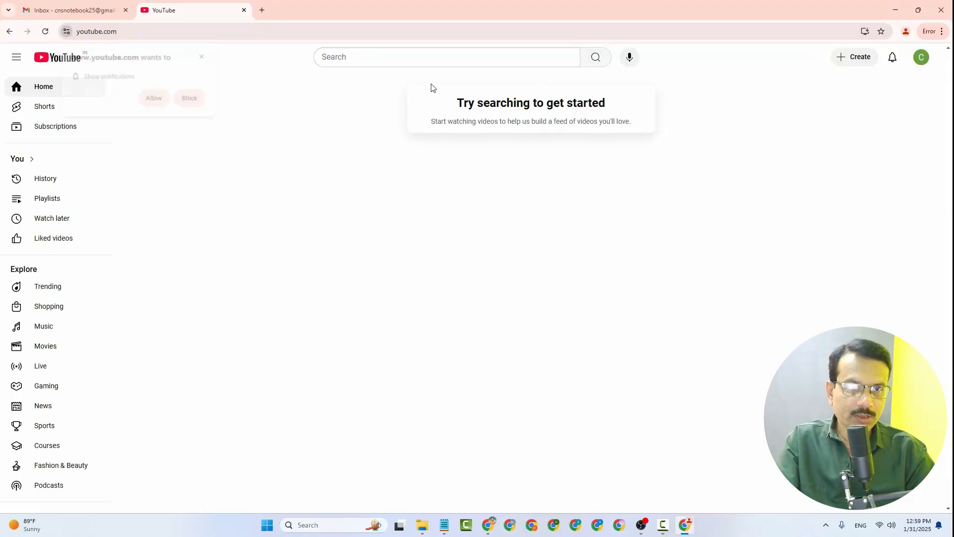
pyautogui.click(925, 66)
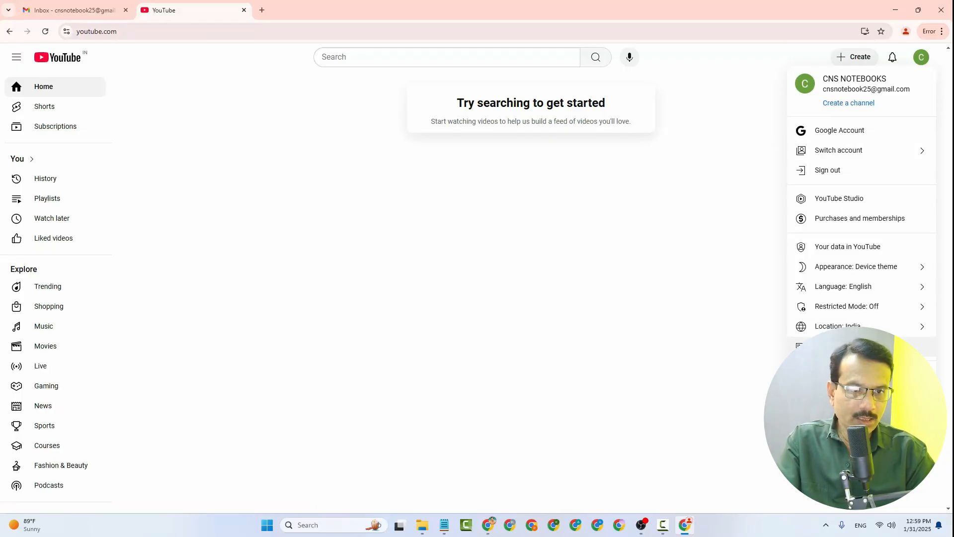
pyautogui.click(829, 374)
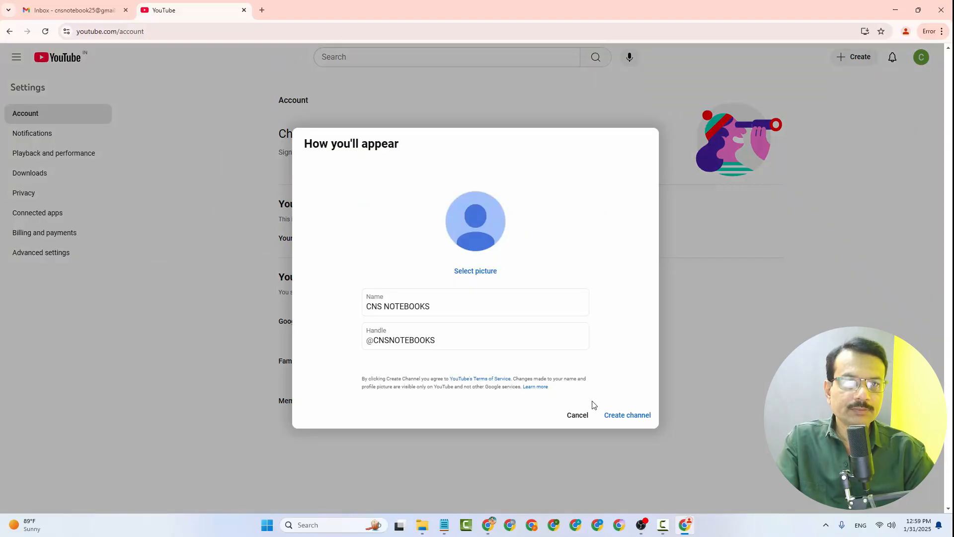
# Step: Cancel the channel creation form and reopen it from the account's create-a-channel option
pyautogui.click(578, 412)
pyautogui.click(924, 64)
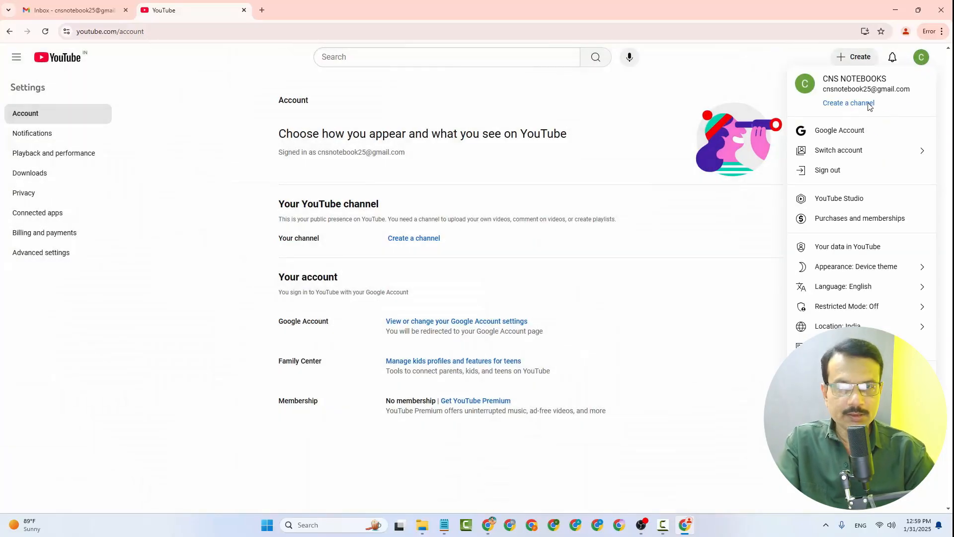
pyautogui.moveTo(810, 96); pyautogui.dragTo(889, 111)
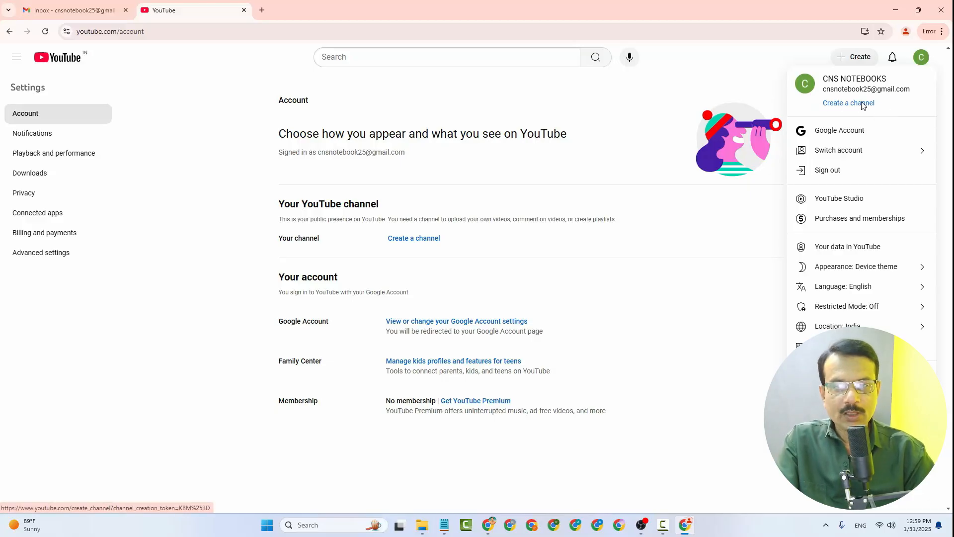
pyautogui.click(863, 105)
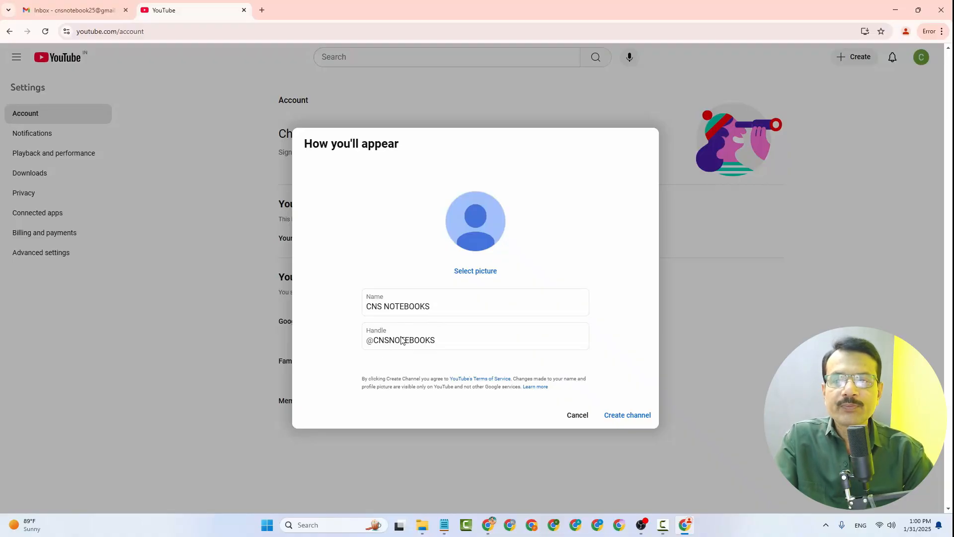
# Step: Replace the channel handle with the lowercase cnsnotebooks
pyautogui.click(457, 348)
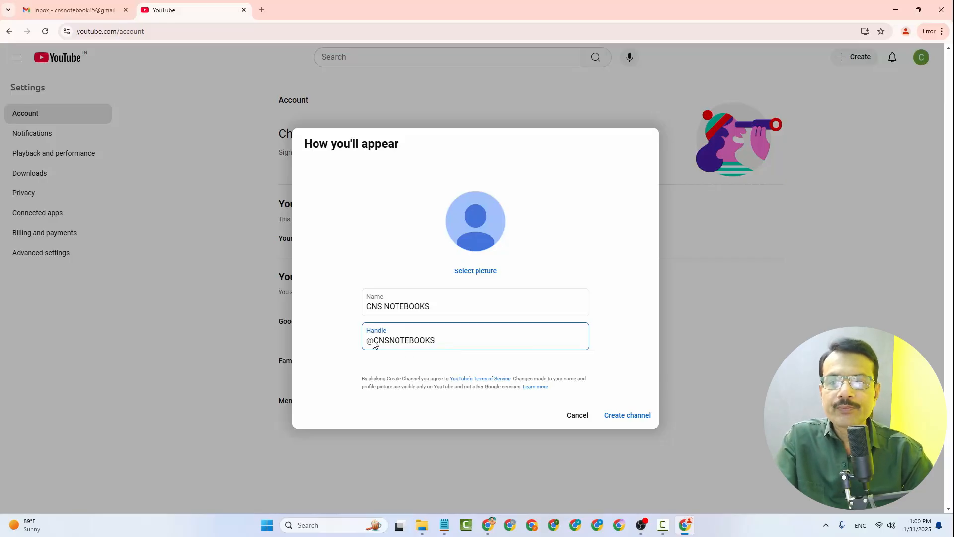
pyautogui.press('BackSpace')
pyautogui.press('BackSpace')
pyautogui.press('BackSpace')
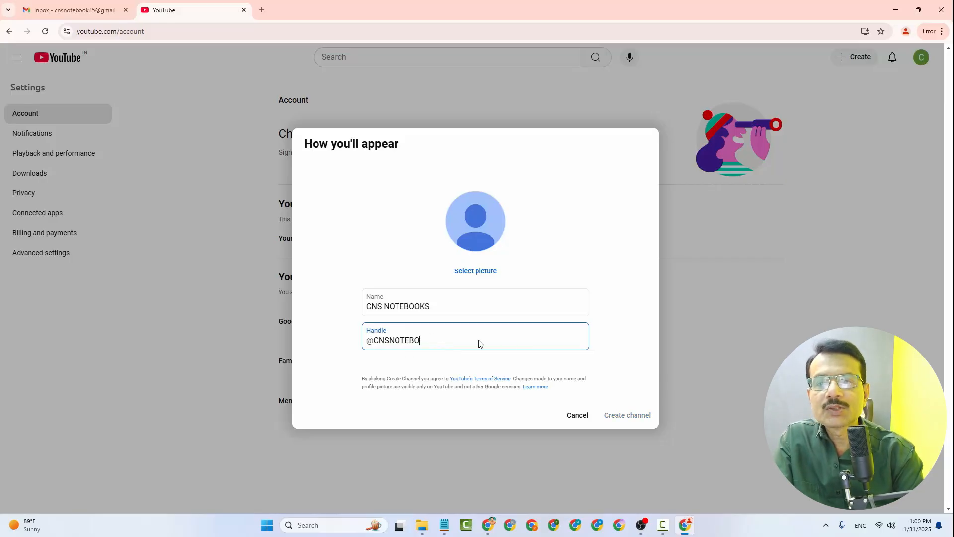
pyautogui.press('BackSpace')
pyautogui.press('BackSpace')
pyautogui.press('BackSpace')
pyautogui.press('BackSpace')
pyautogui.press('BackSpace')
pyautogui.press('BackSpace')
pyautogui.press('BackSpace')
pyautogui.press('BackSpace')
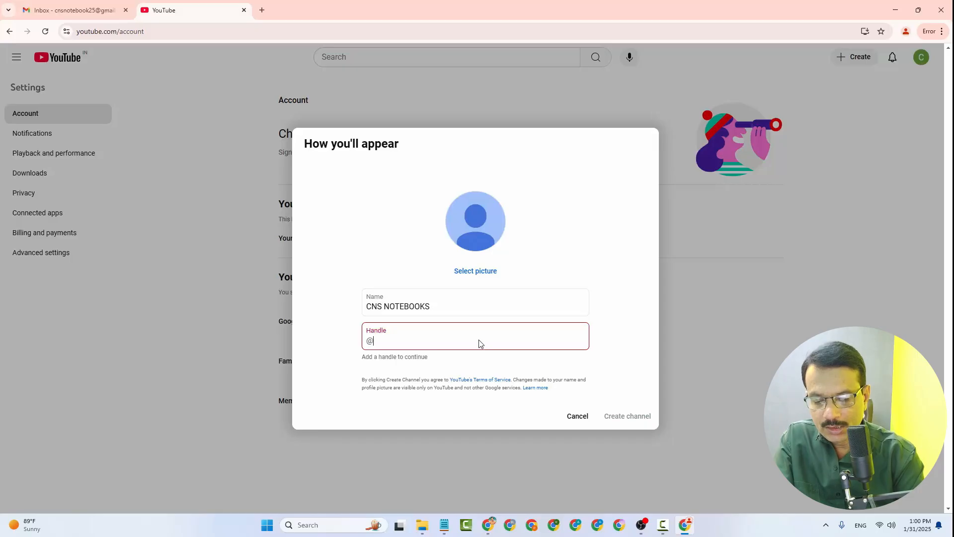
pyautogui.write('cnsnot')
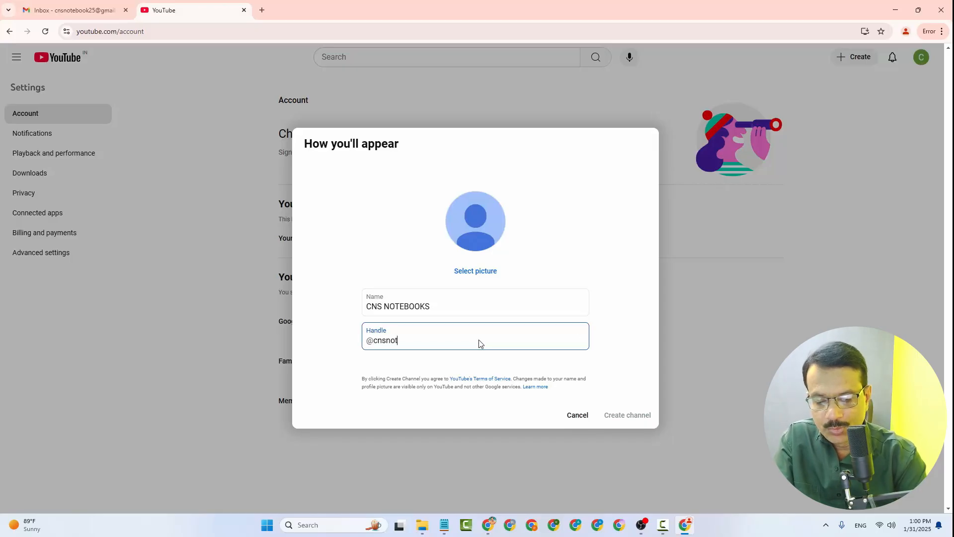
pyautogui.write('ebooks')
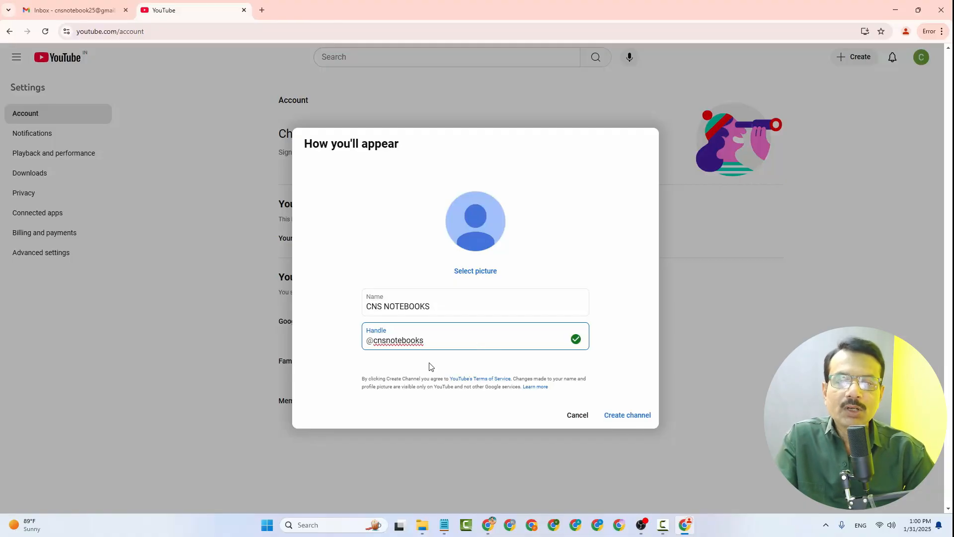
# Step: Use CNSLogo.png from the computer's CNS folder as the profile picture, keeping its full crop, and create the channel
pyautogui.click(474, 273)
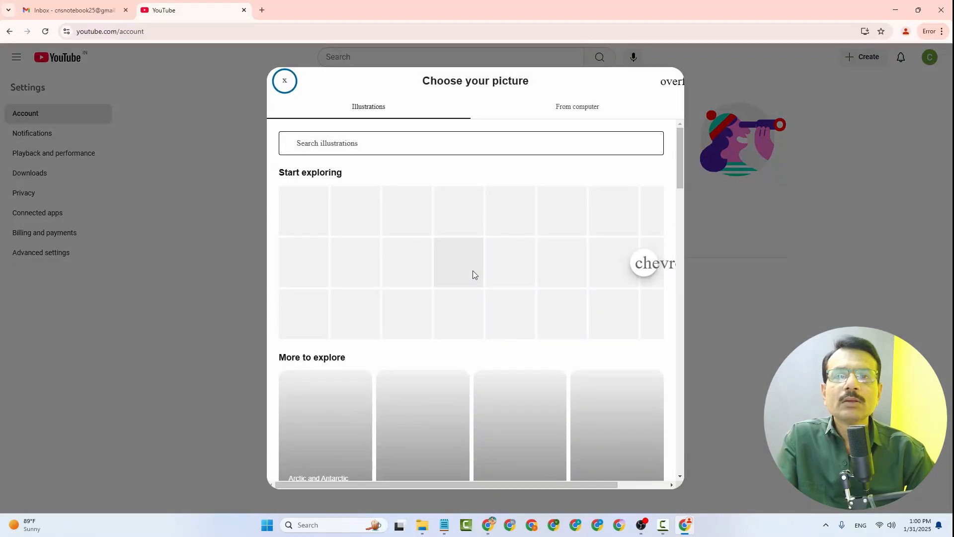
pyautogui.click(576, 108)
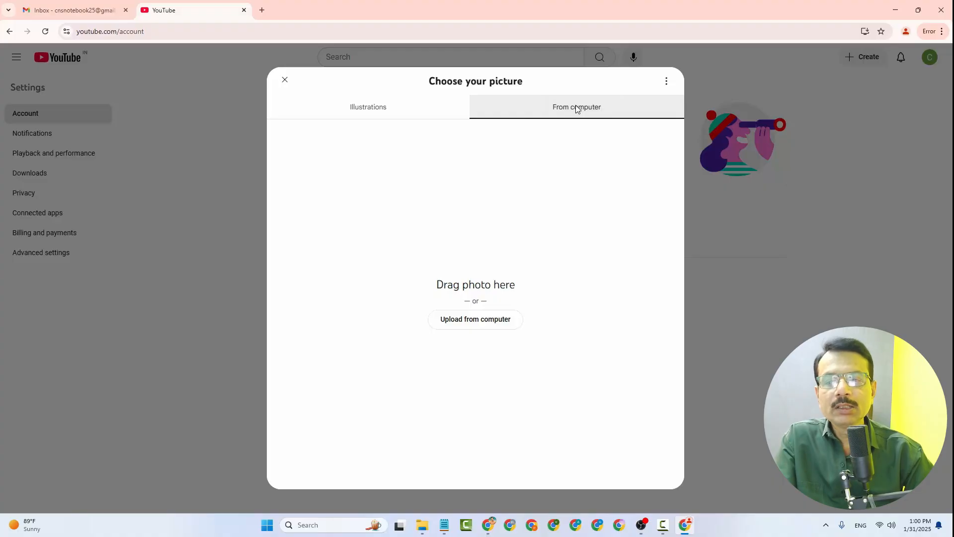
pyautogui.click(425, 530)
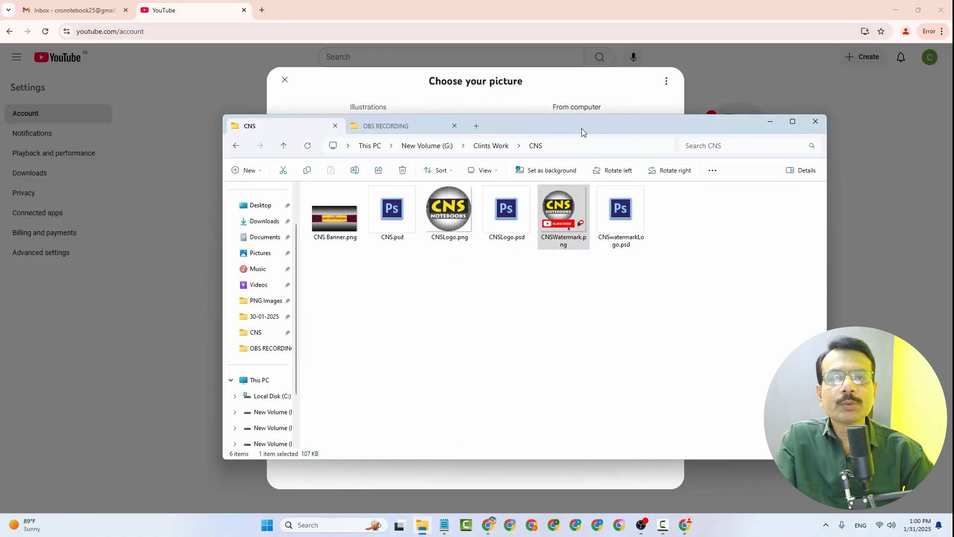
pyautogui.moveTo(581, 128); pyautogui.dragTo(793, 140)
pyautogui.click(644, 226)
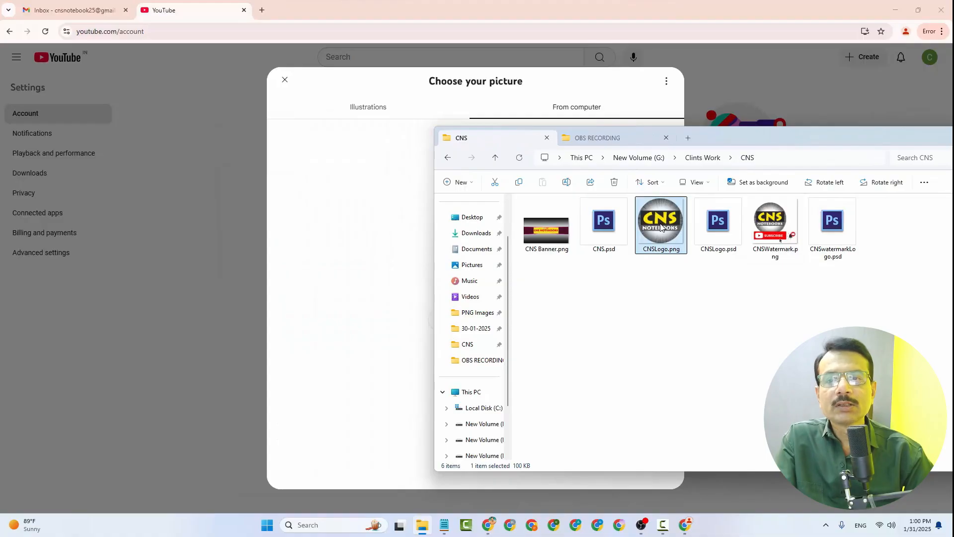
pyautogui.moveTo(644, 227); pyautogui.dragTo(381, 298)
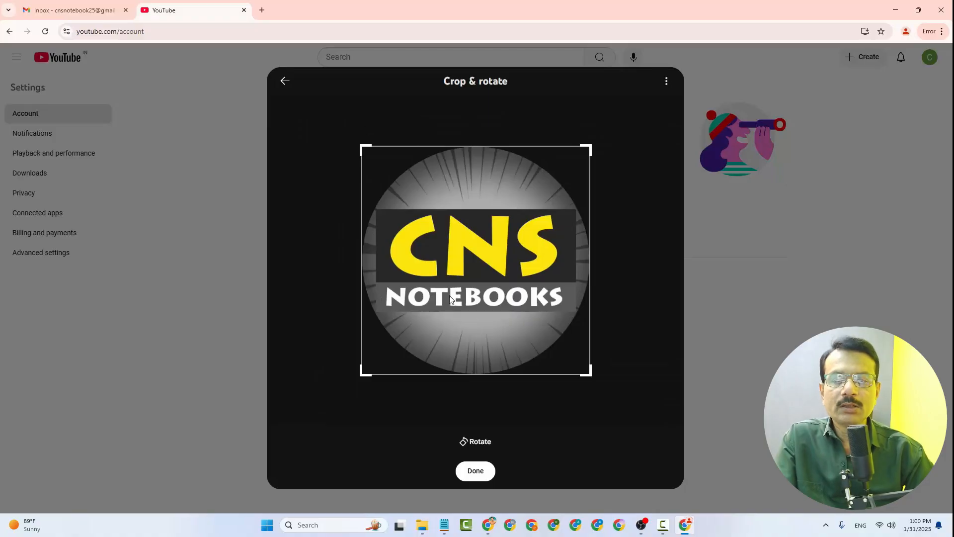
pyautogui.click(475, 470)
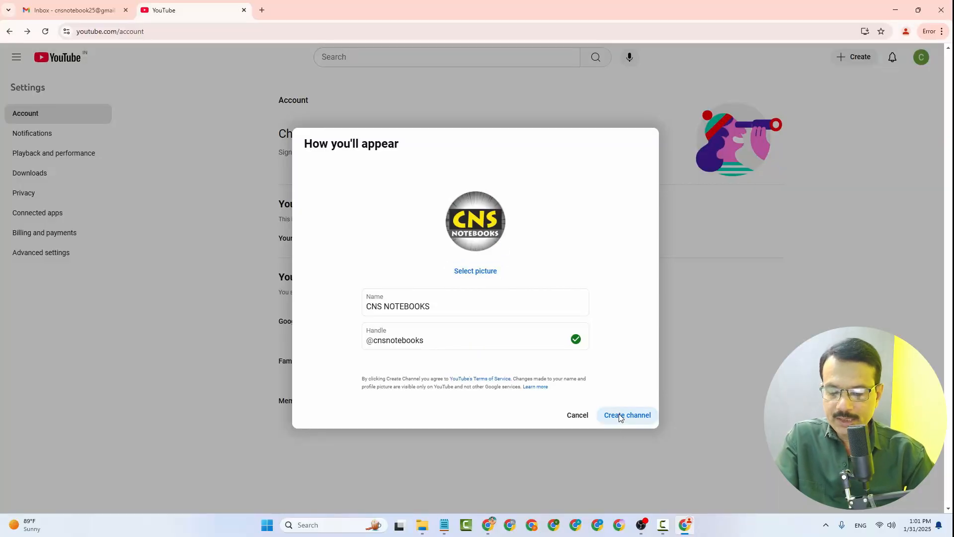
pyautogui.moveTo(601, 392); pyautogui.dragTo(652, 427)
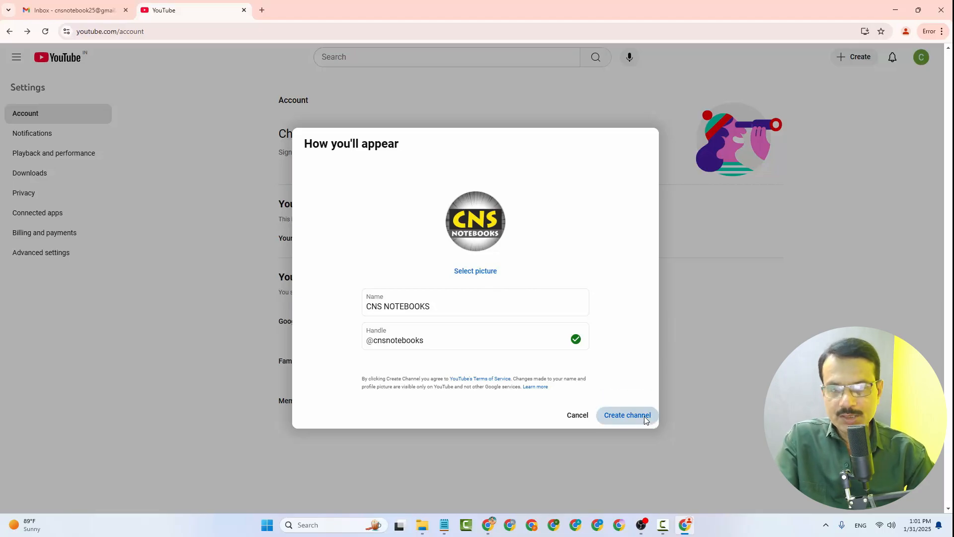
pyautogui.click(645, 418)
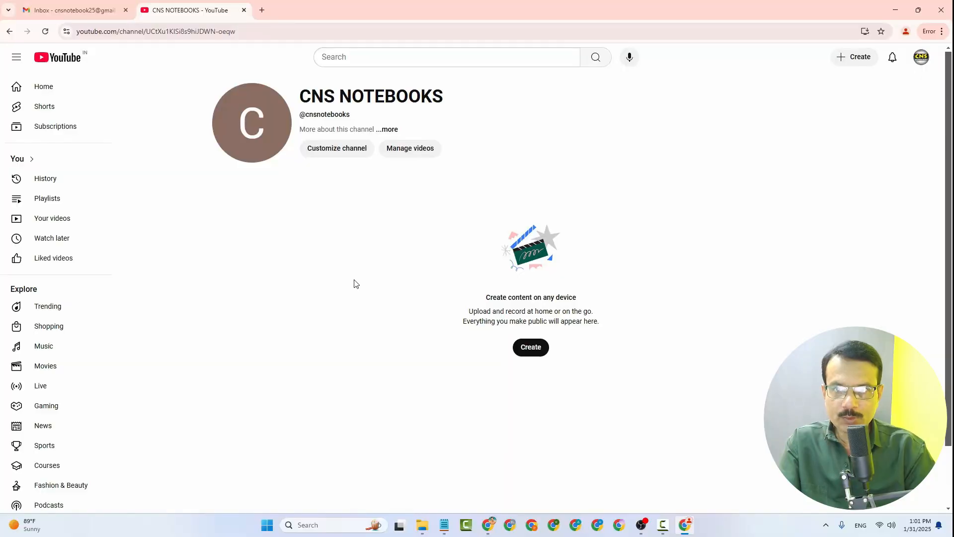
# Step: Open the new channel's customization page in YouTube Studio and dismiss the welcome and dark theme notices
pyautogui.moveTo(300, 136)
pyautogui.mouseDown()
pyautogui.moveTo(351, 166)
pyautogui.moveTo(376, 161)
pyautogui.mouseUp()
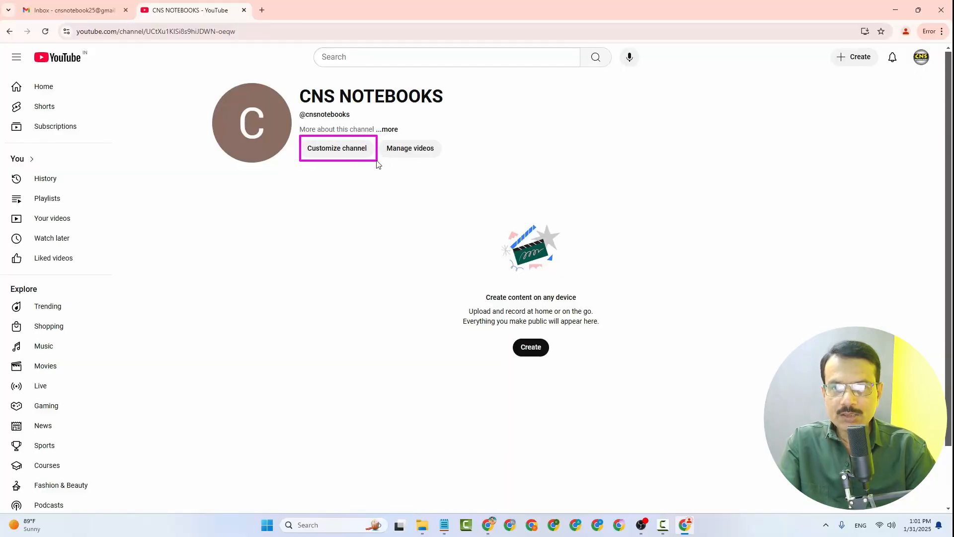
pyautogui.click(346, 153)
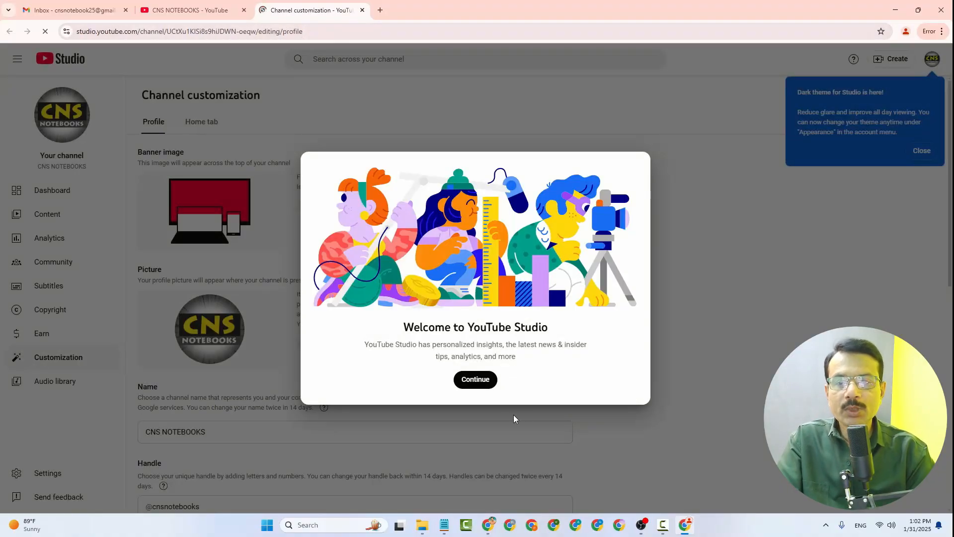
pyautogui.click(476, 380)
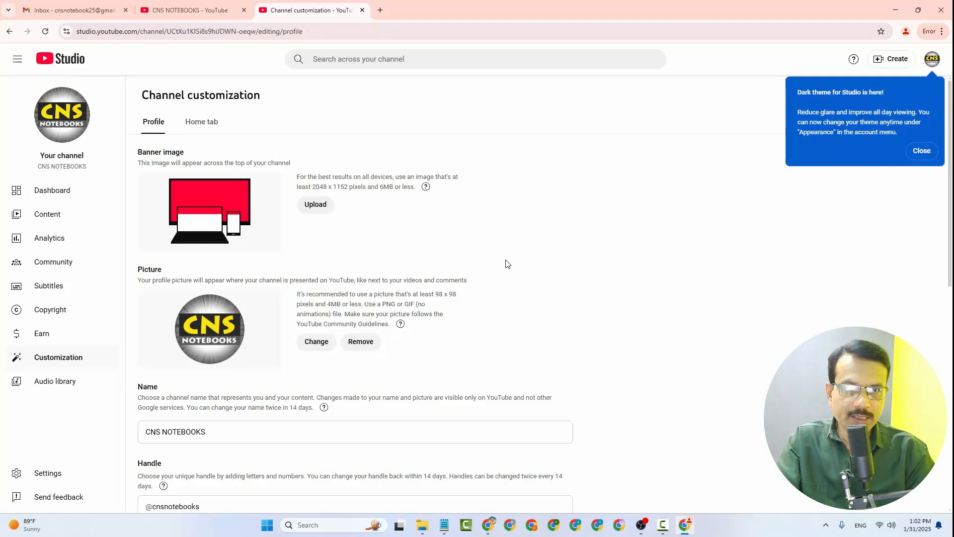
pyautogui.click(922, 150)
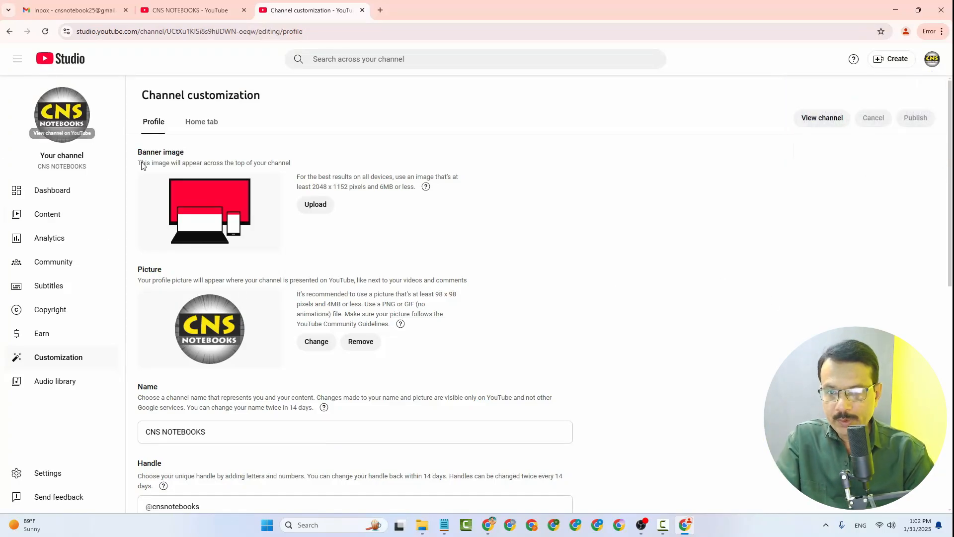
# Step: Upload CNS Banner.png from the Clints Work CNS folder on the G: volume as the channel's banner image
pyautogui.click(315, 343)
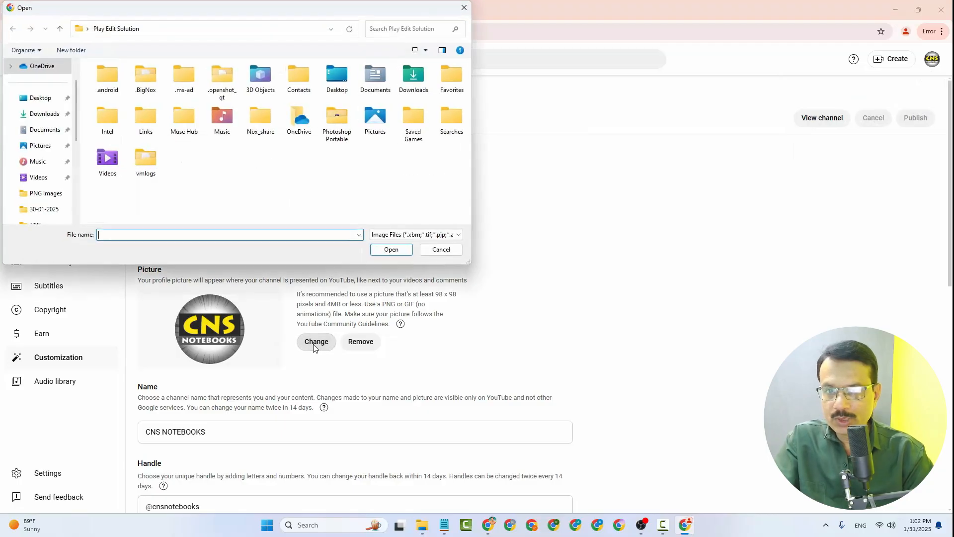
pyautogui.click(444, 250)
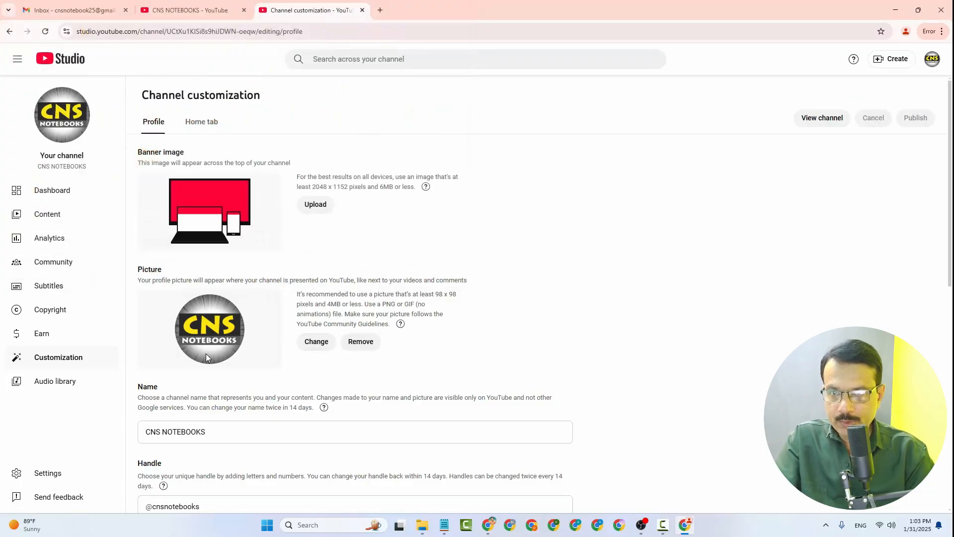
pyautogui.click(317, 205)
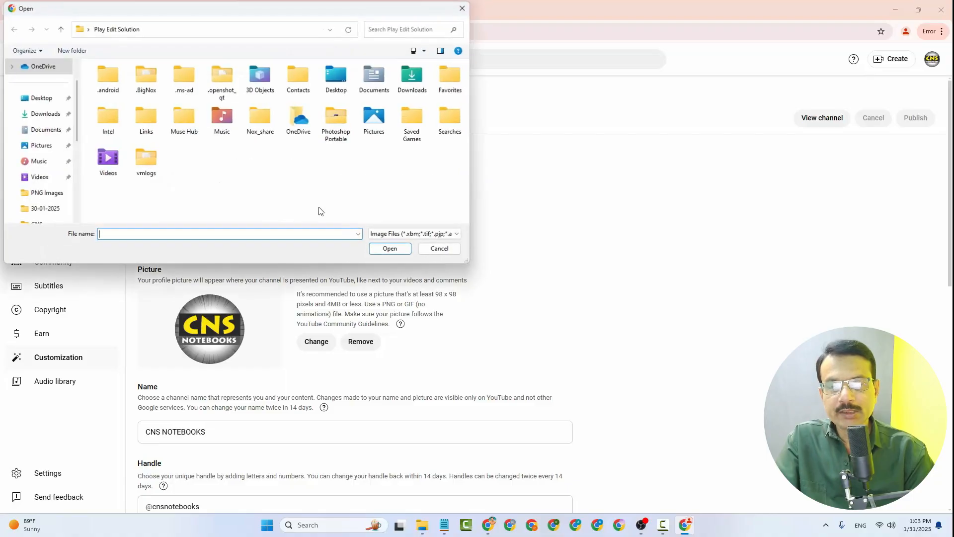
pyautogui.scroll(-2, 58, 187)
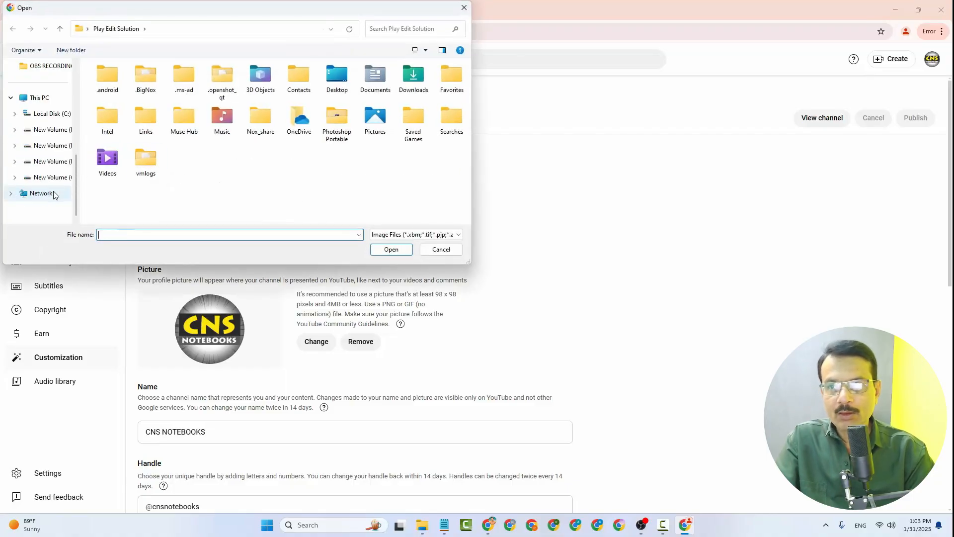
pyautogui.click(51, 177)
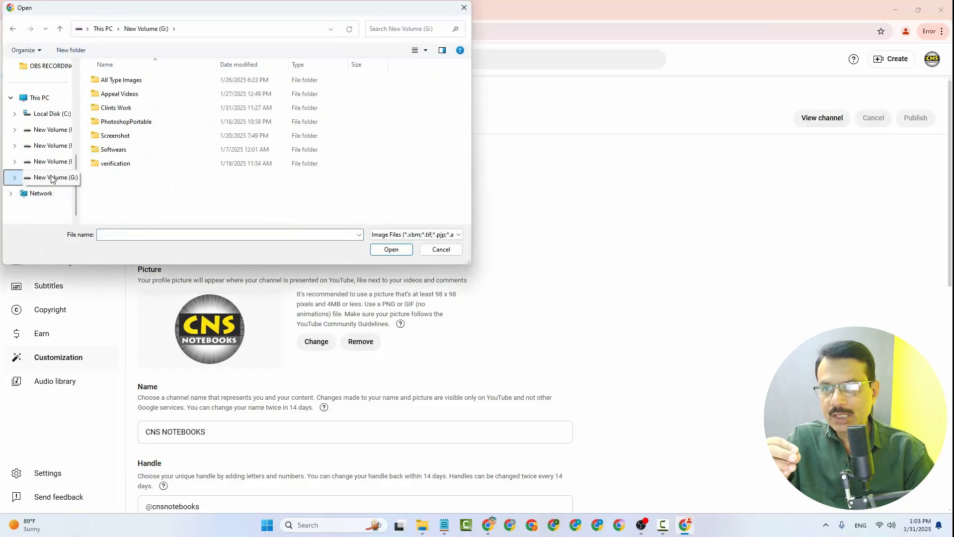
pyautogui.doubleClick(119, 107)
pyautogui.doubleClick(125, 82)
pyautogui.click(124, 81)
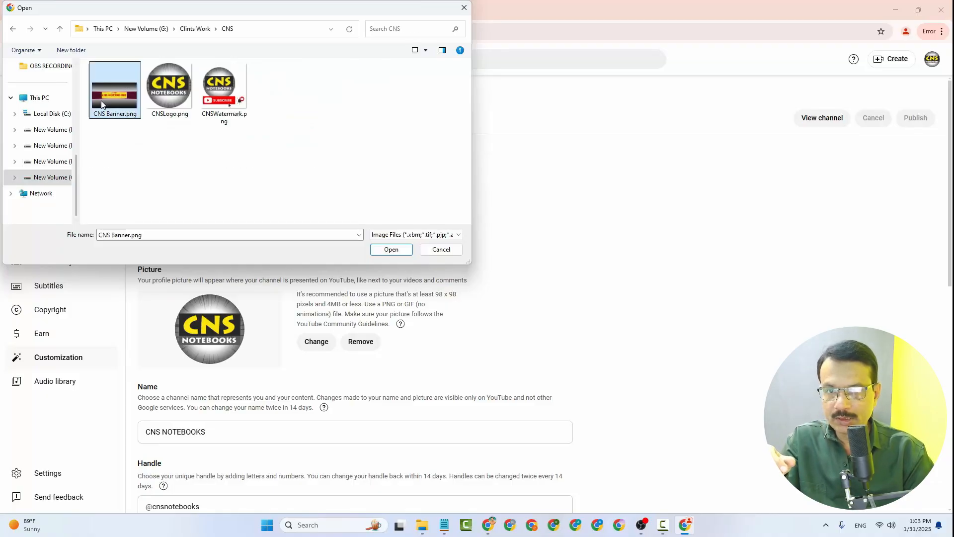
pyautogui.click(392, 249)
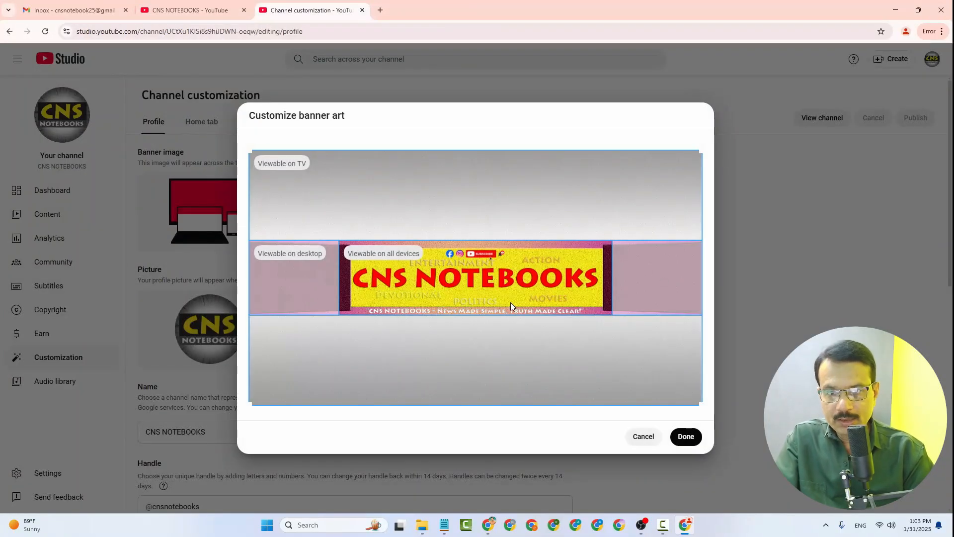
pyautogui.click(686, 437)
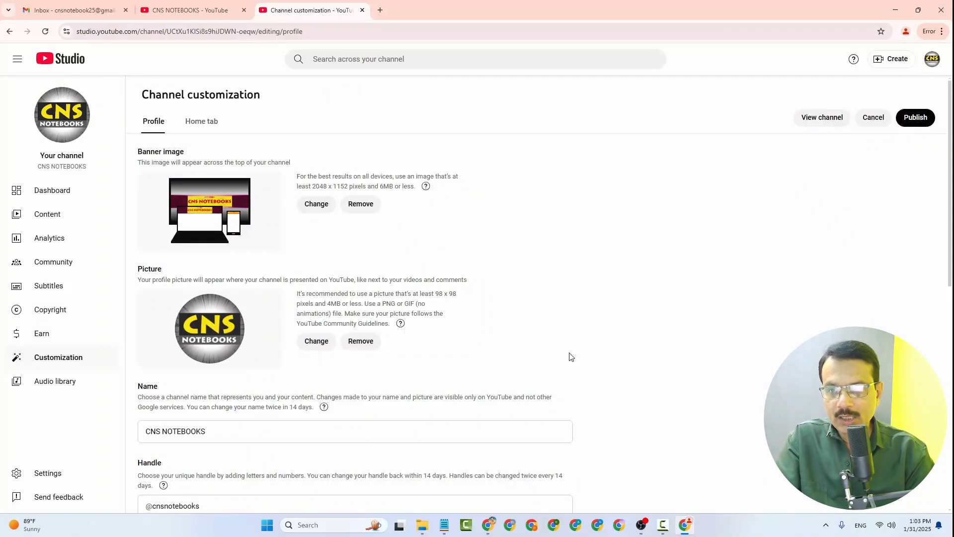
# Step: Upload CNSWatermark.png as the channel's video watermark and accept its default crop
pyautogui.scroll(-10, 571, 360)
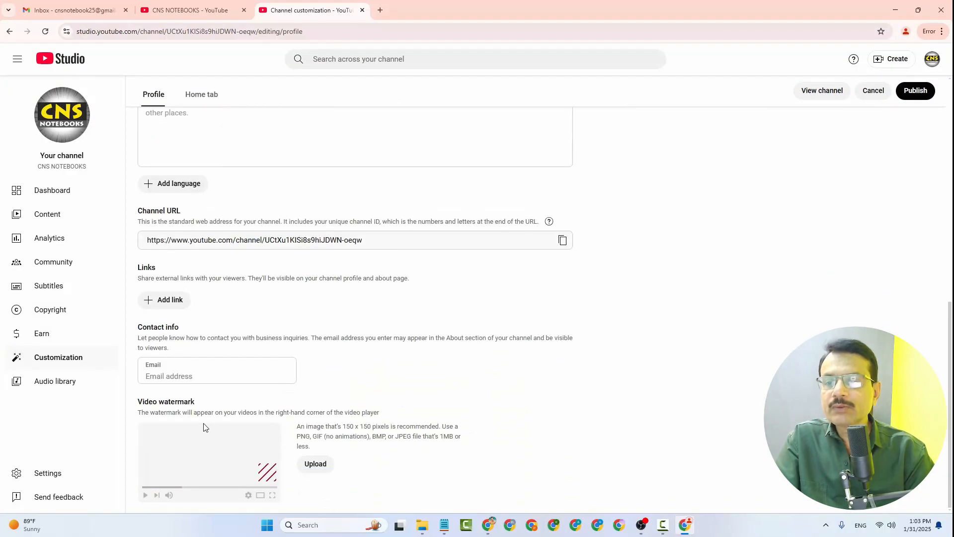
pyautogui.moveTo(136, 403); pyautogui.dragTo(212, 400)
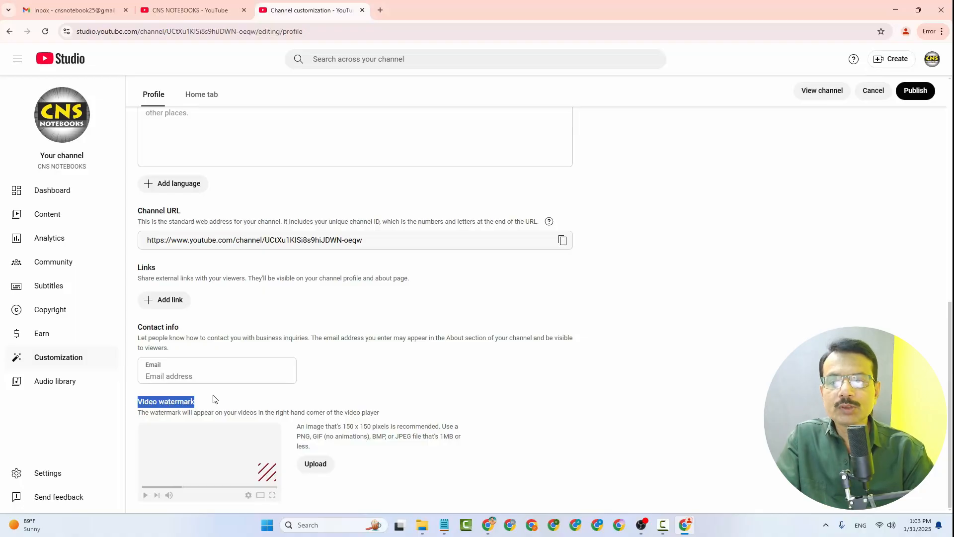
pyautogui.click(315, 463)
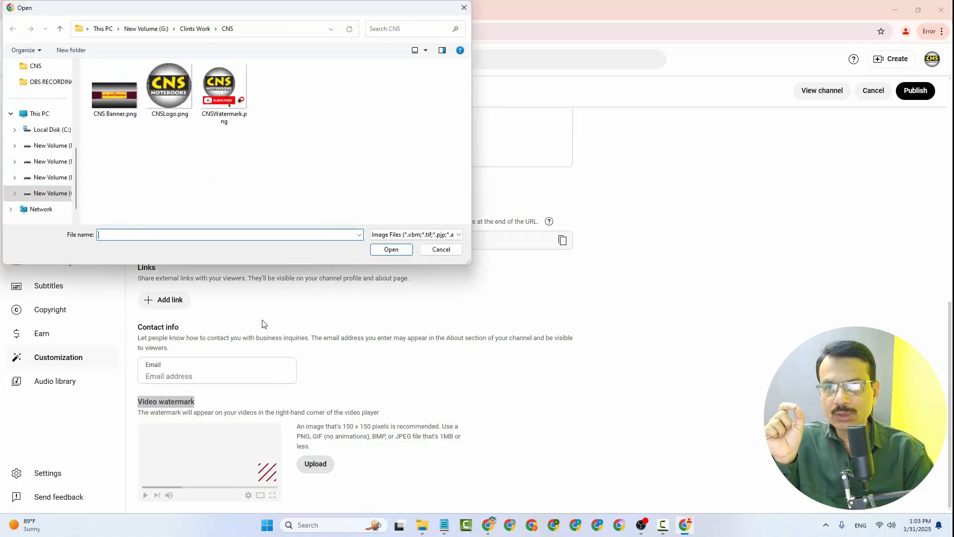
pyautogui.click(223, 92)
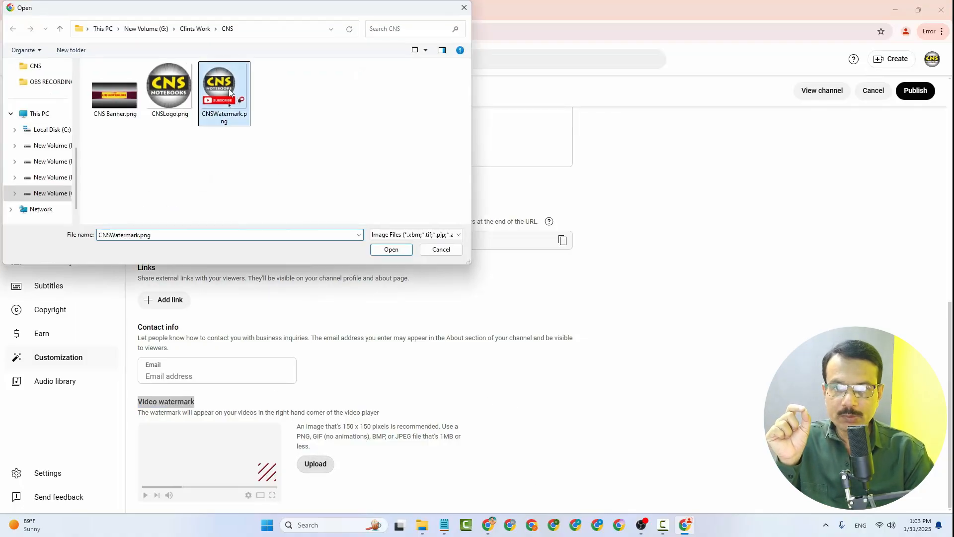
pyautogui.click(391, 249)
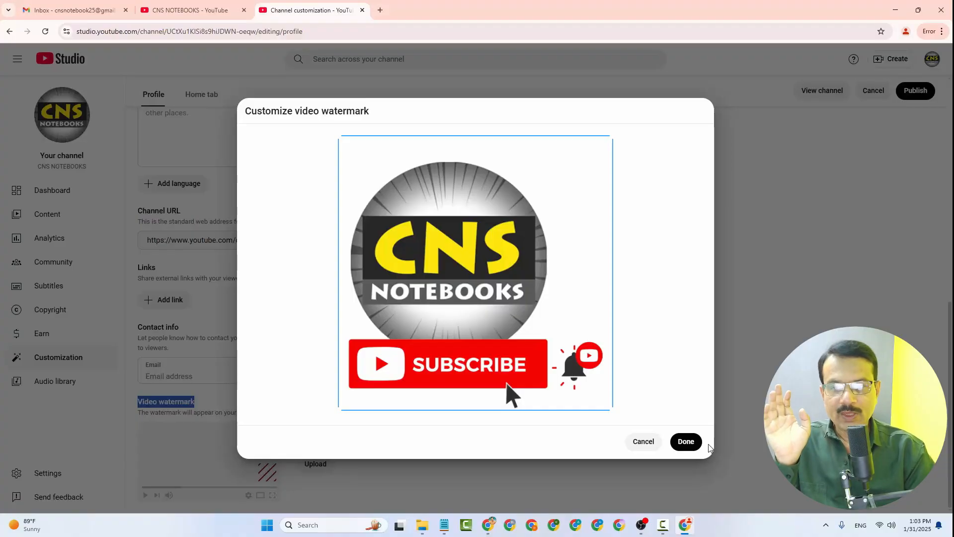
pyautogui.click(696, 440)
pyautogui.scroll(3, 557, 281)
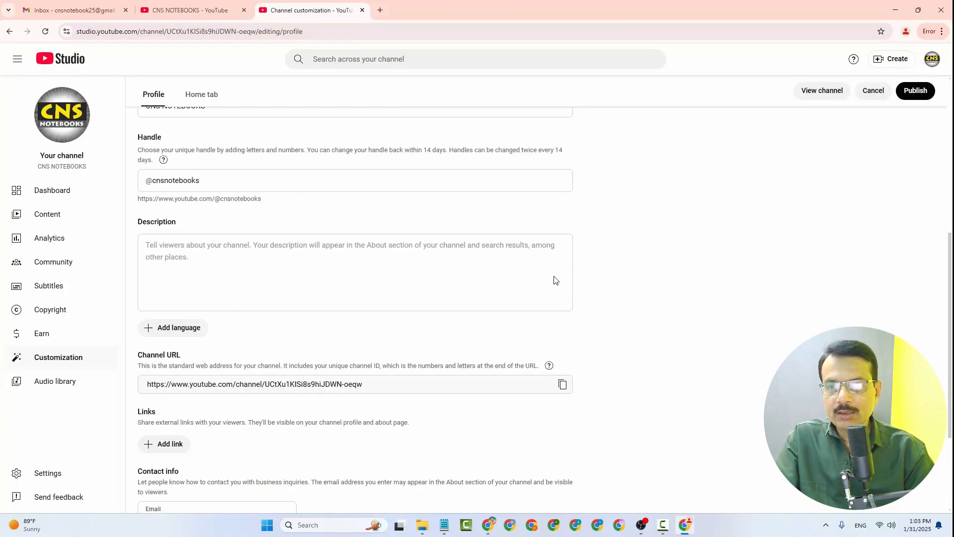
pyautogui.scroll(6, 556, 281)
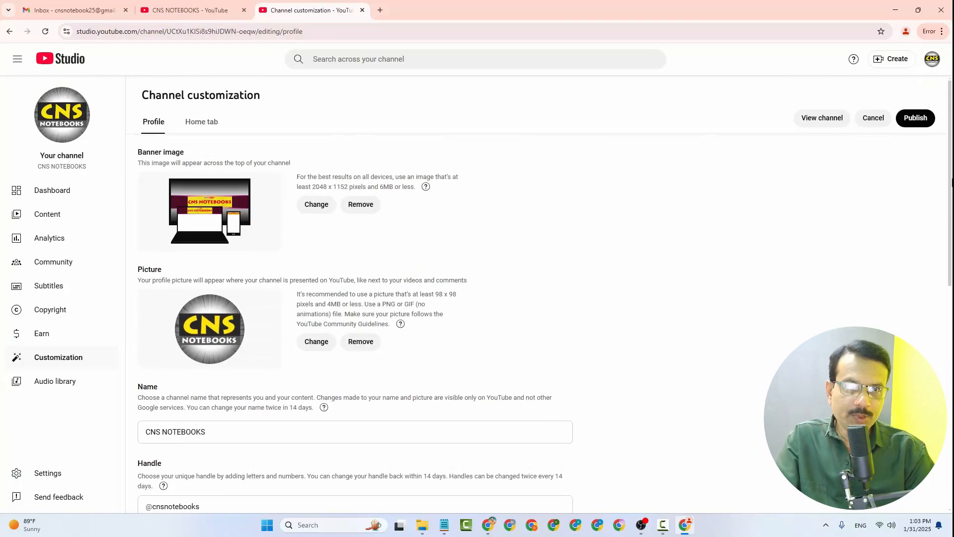
# Step: Publish the channel's banner and video watermark changes and review the profile page, leaving the profile picture as is
pyautogui.click(915, 120)
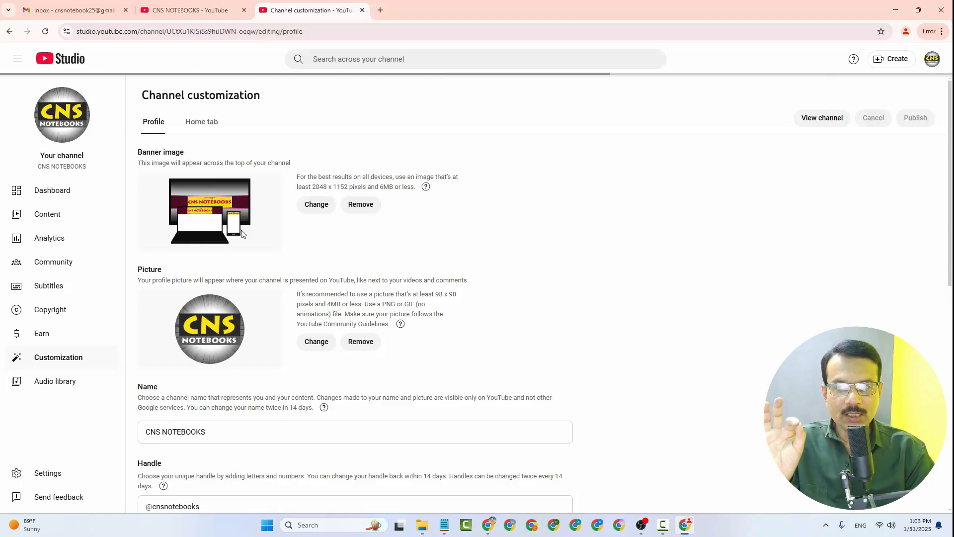
pyautogui.scroll(-1, 247, 233)
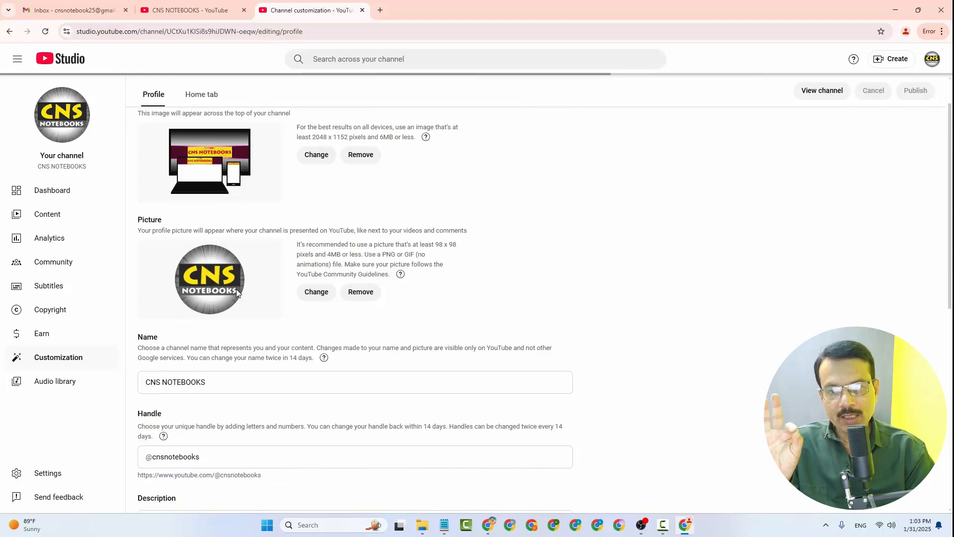
pyautogui.scroll(-5, 236, 288)
pyautogui.scroll(-4, 236, 289)
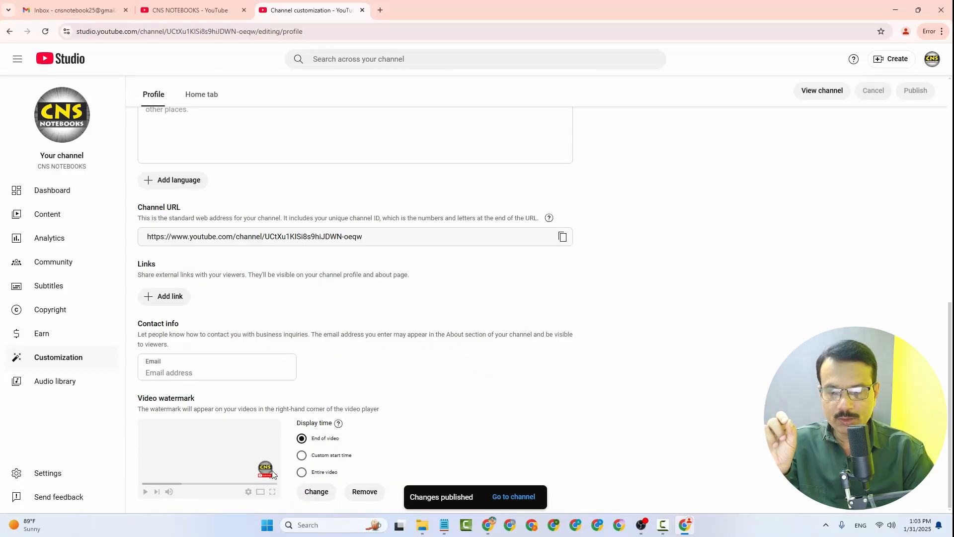
pyautogui.scroll(10, 643, 437)
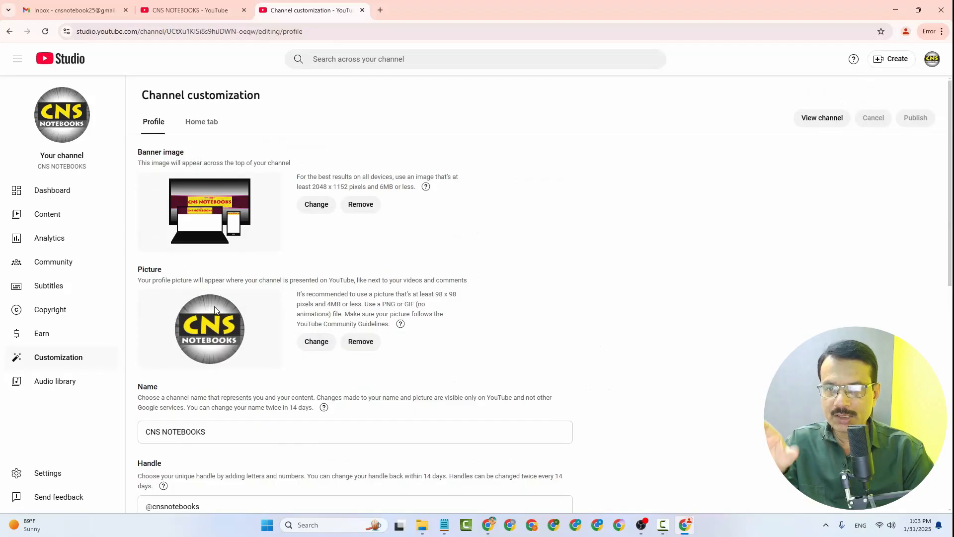
pyautogui.click(314, 343)
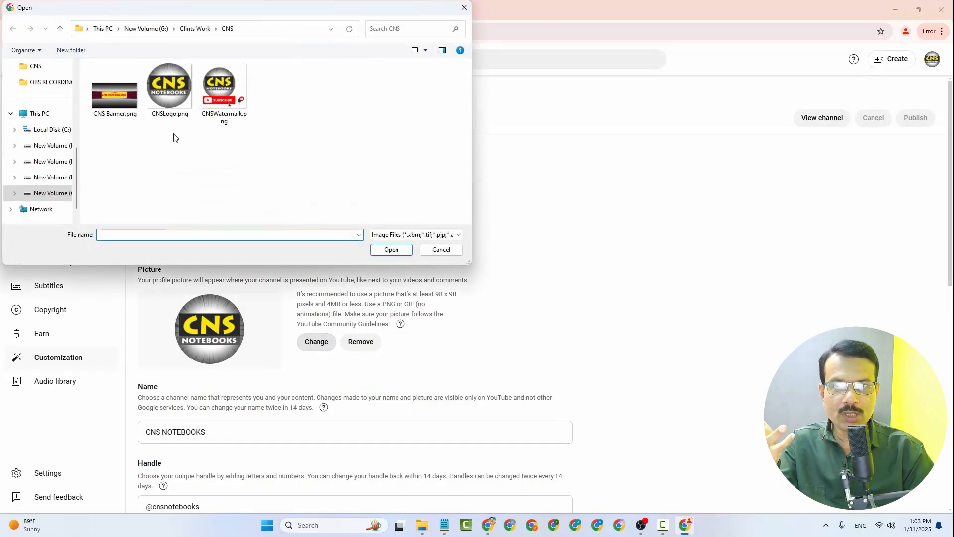
pyautogui.click(456, 250)
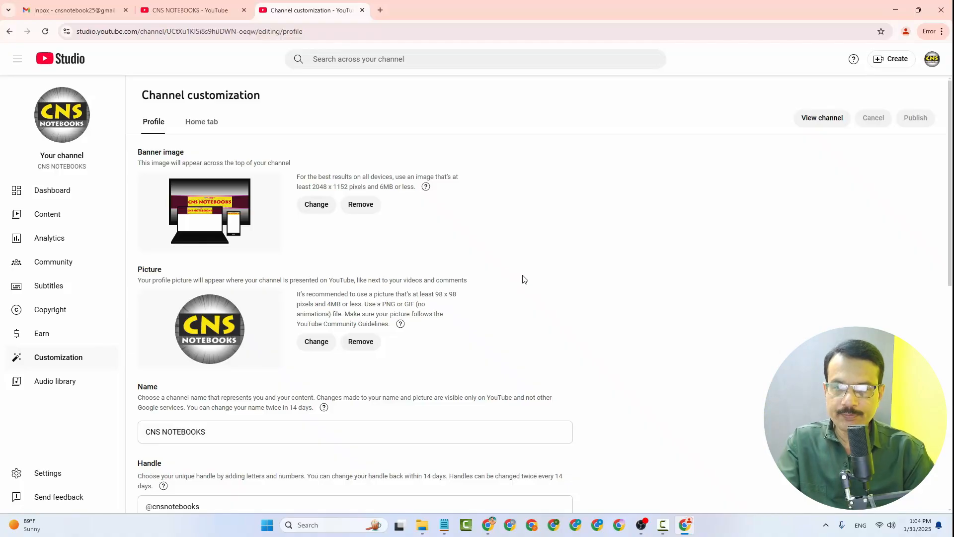
# Step: Copy the channel description beginning "CNS NOTEBOOKS" – Your News, Simplified! from the Notepad notes into the channel's Description
pyautogui.scroll(-6, 528, 275)
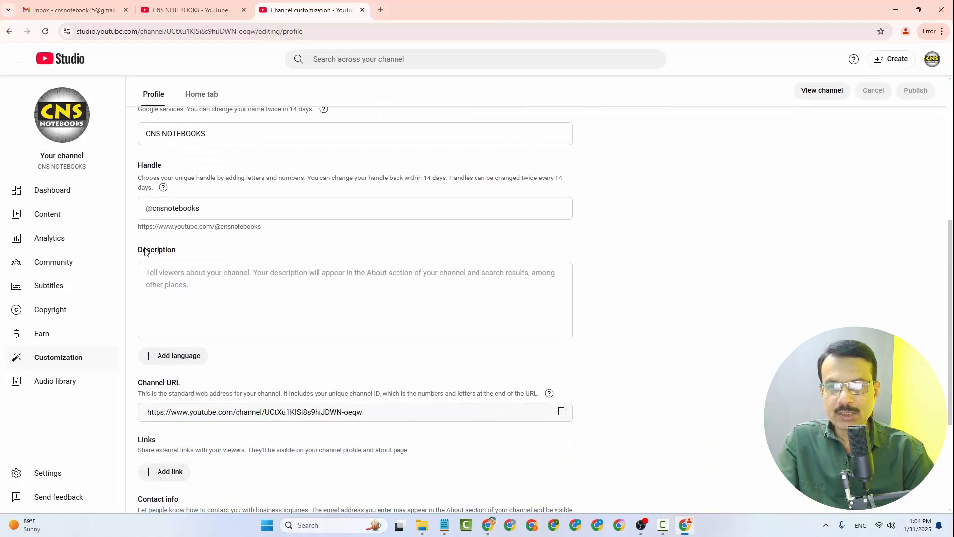
pyautogui.moveTo(139, 248); pyautogui.dragTo(191, 253)
pyautogui.click(190, 252)
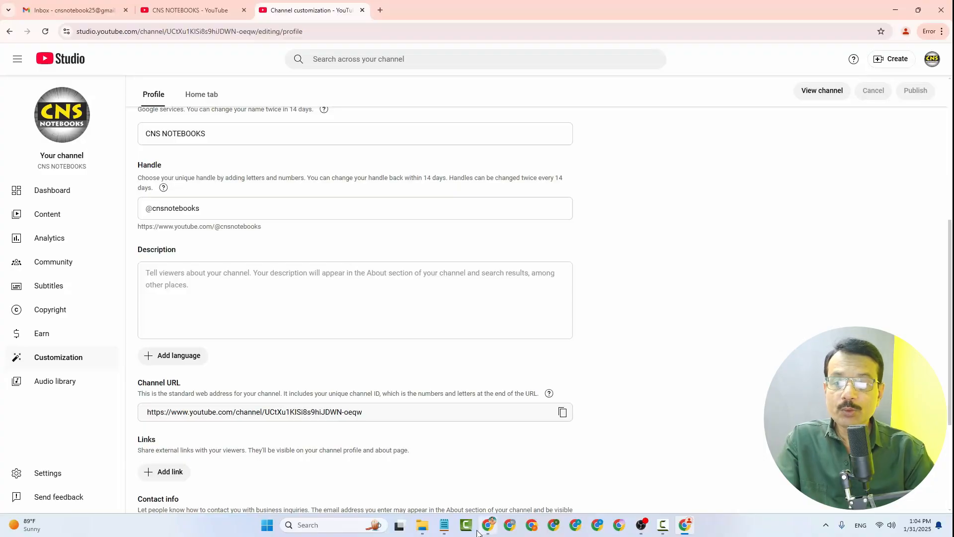
pyautogui.click(445, 528)
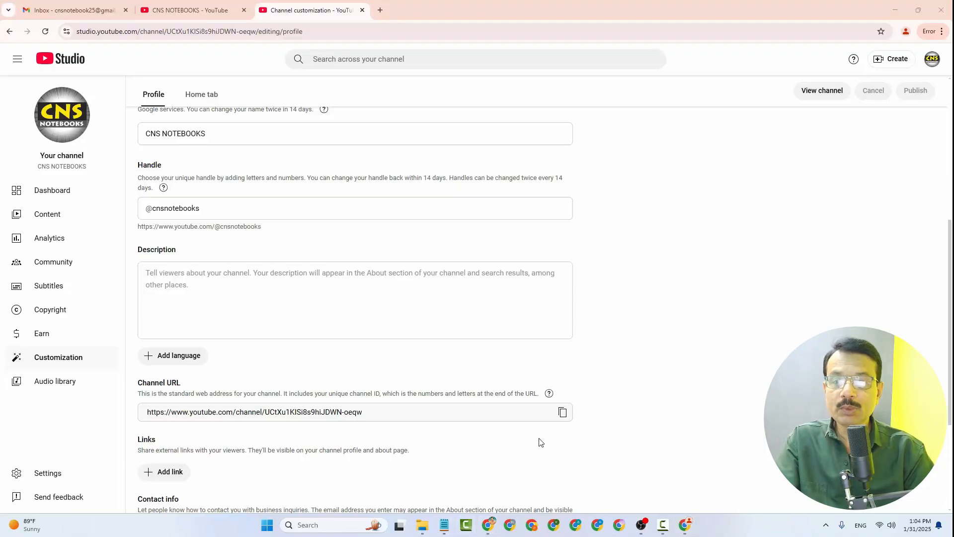
pyautogui.click(442, 529)
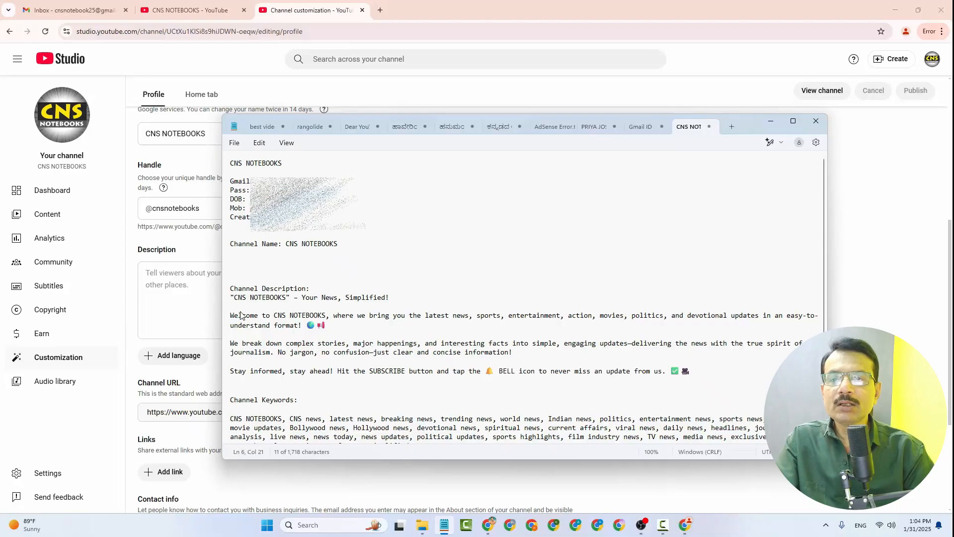
pyautogui.moveTo(232, 291); pyautogui.dragTo(313, 289)
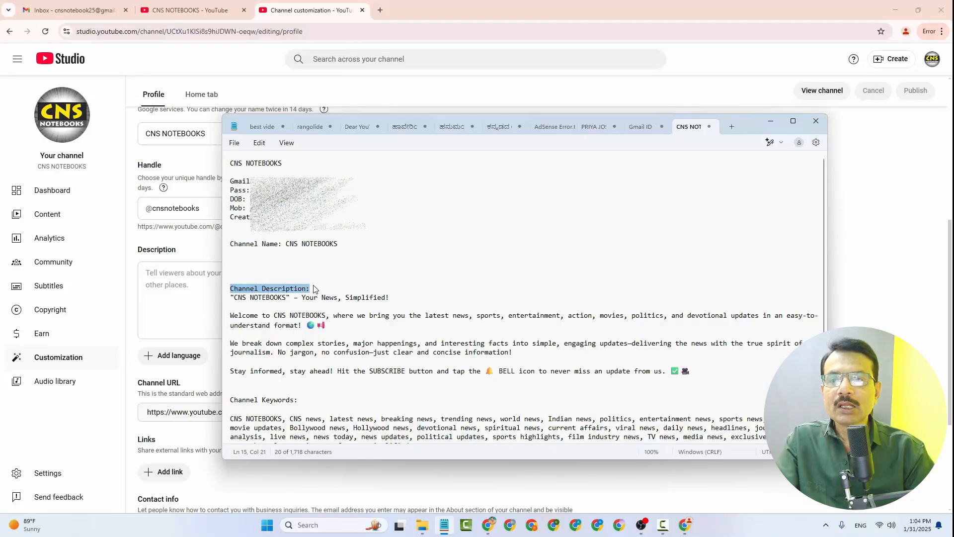
pyautogui.click(233, 298)
pyautogui.moveTo(231, 298); pyautogui.dragTo(697, 378)
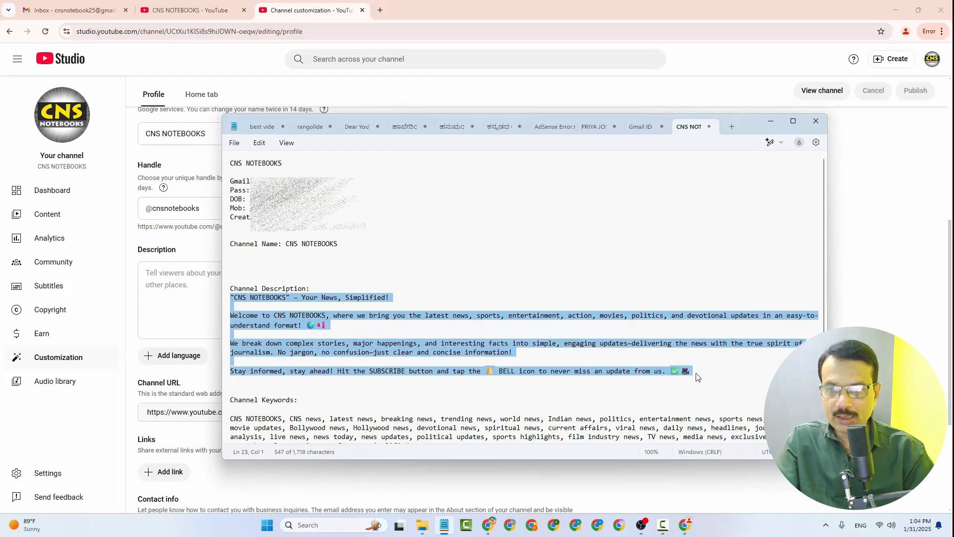
pyautogui.click(177, 287)
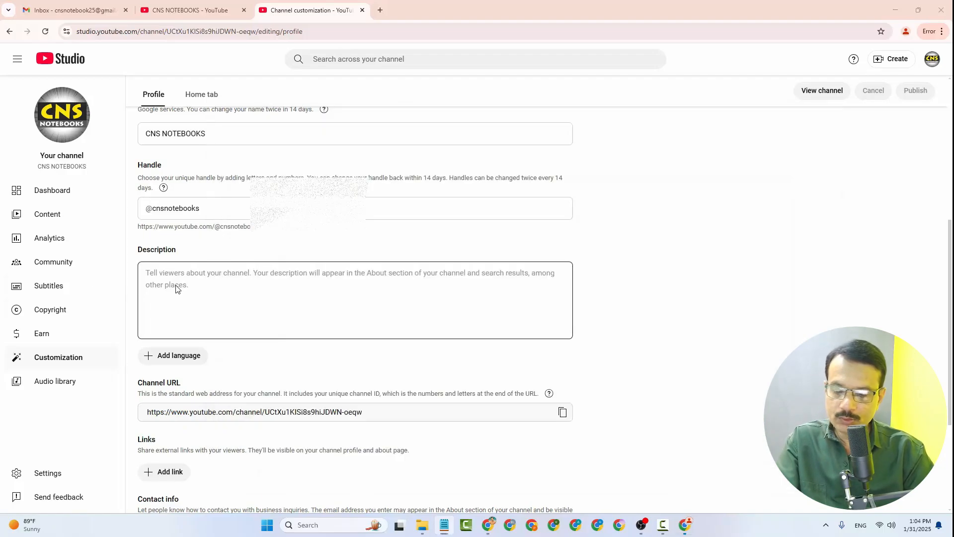
pyautogui.write('"CNS NOTEBOOKS" – Your News, Simplified!  Welcome to CNS NOTEBOOKS, where we bring you the latest news, sports, entertainment, action, movies, politics, and devotional updates in an easy-to-understand format! 🌏 📢  We break down complex stories, major happenings, and interesting facts into simple, engaging updates—delivering the news with the true spirit of journalism. No jargon, no confusion—just clear and concise information!  Stay informed, stay ahead! Hit the SUBSCRIBE button and tap the 🔔 BELL icon to never miss an update from us. ✅ 🎥')
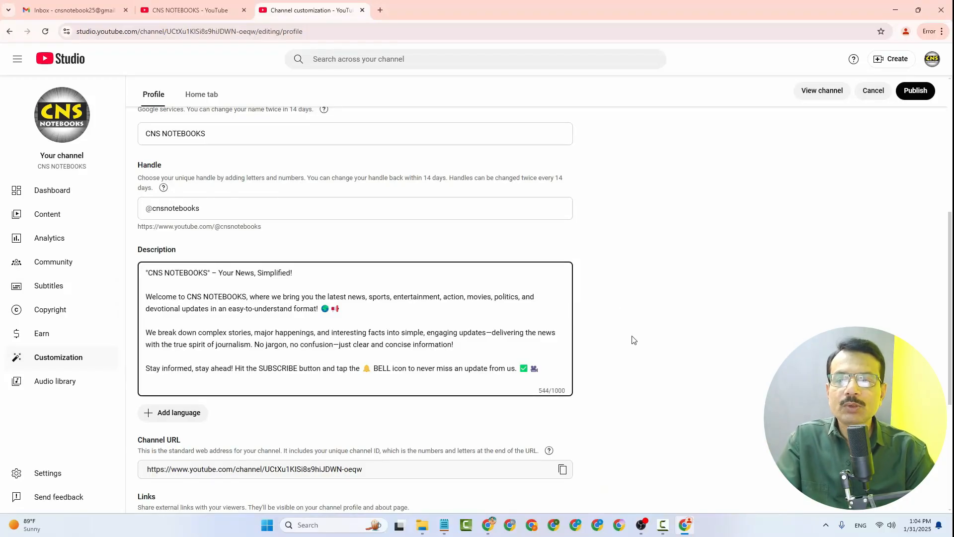
# Step: Add an external link to the channel profile with the title SUBSCRIBE
pyautogui.scroll(-1, 635, 326)
pyautogui.scroll(-1, 283, 334)
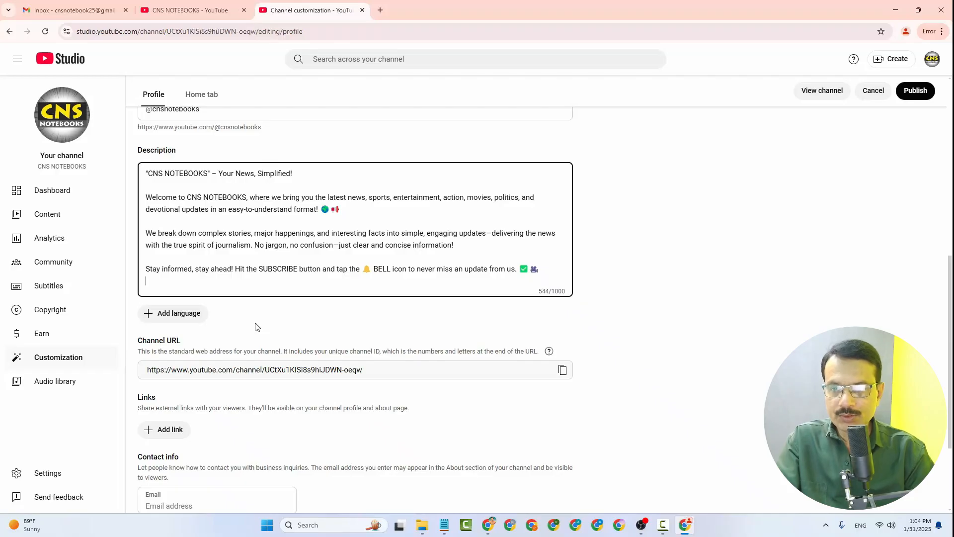
pyautogui.moveTo(128, 302); pyautogui.dragTo(209, 324)
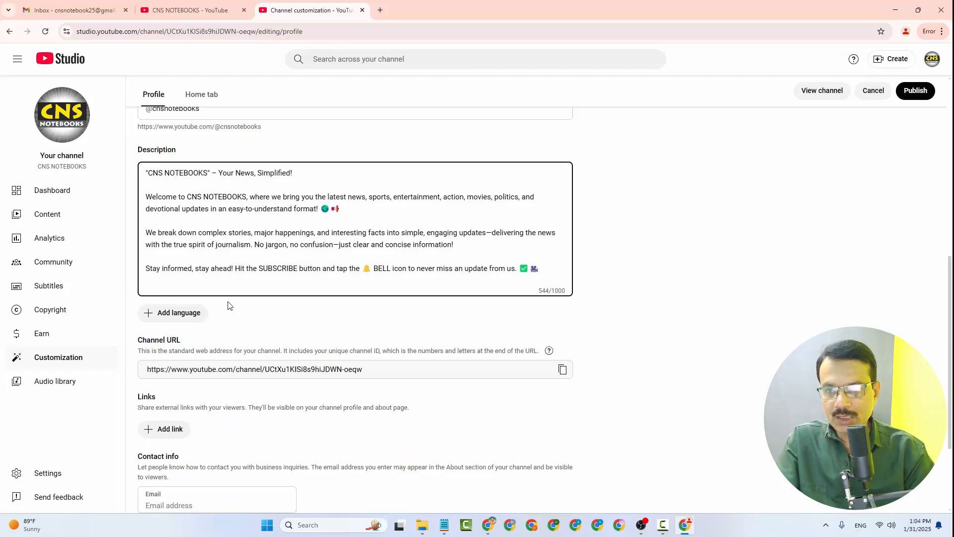
pyautogui.scroll(-1, 228, 306)
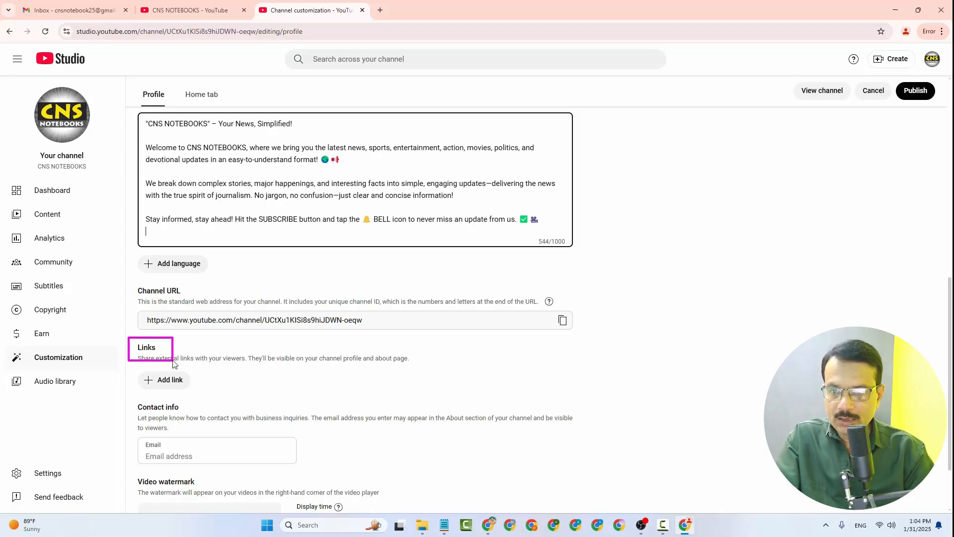
pyautogui.click(172, 379)
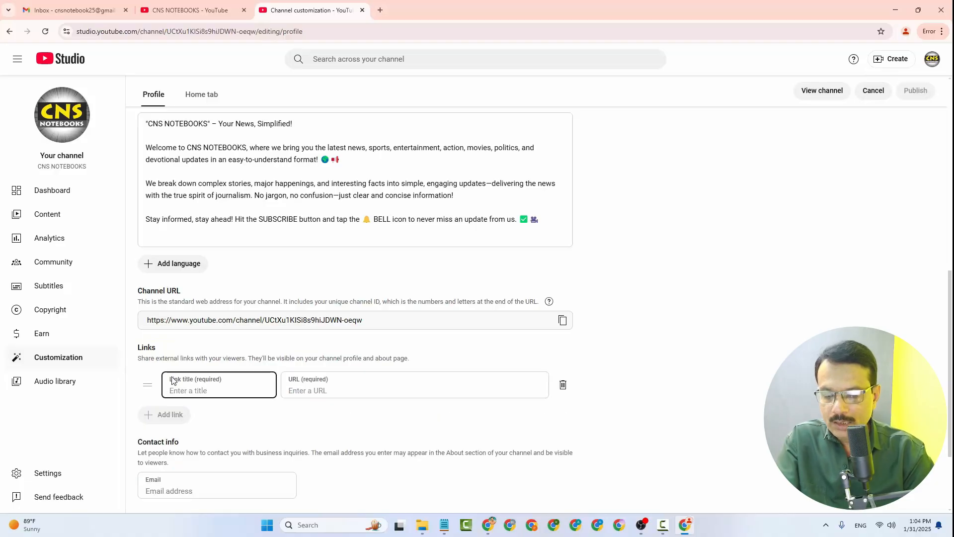
pyautogui.write('SUBS')
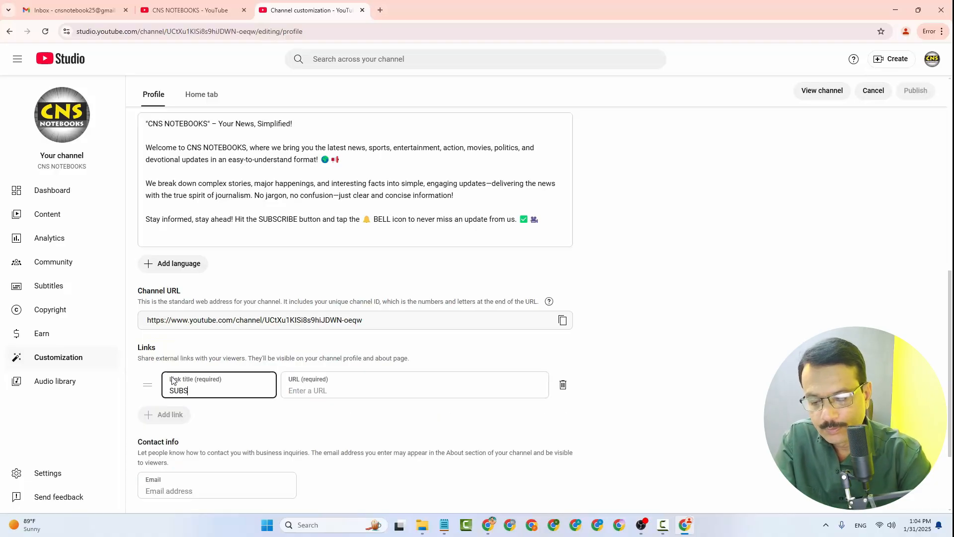
pyautogui.write('CRI')
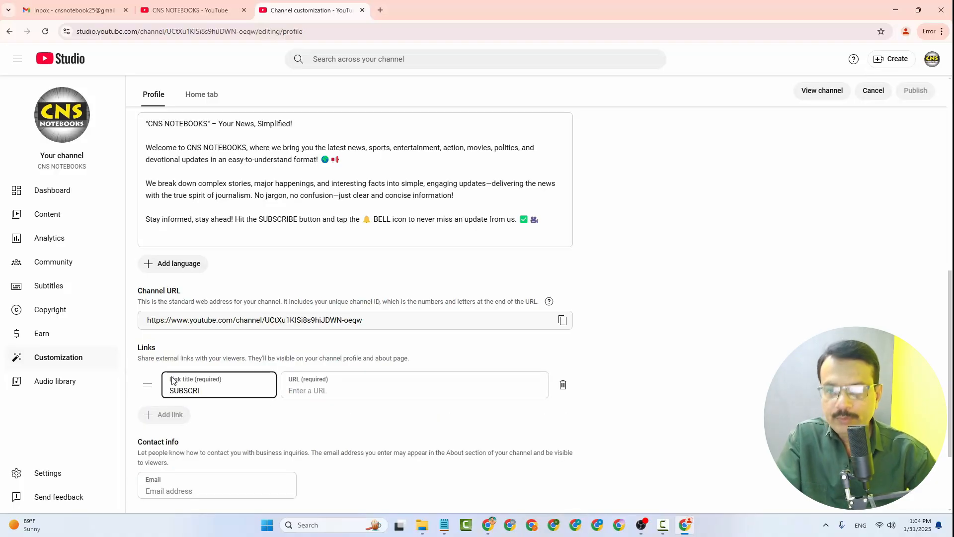
pyautogui.write('BE')
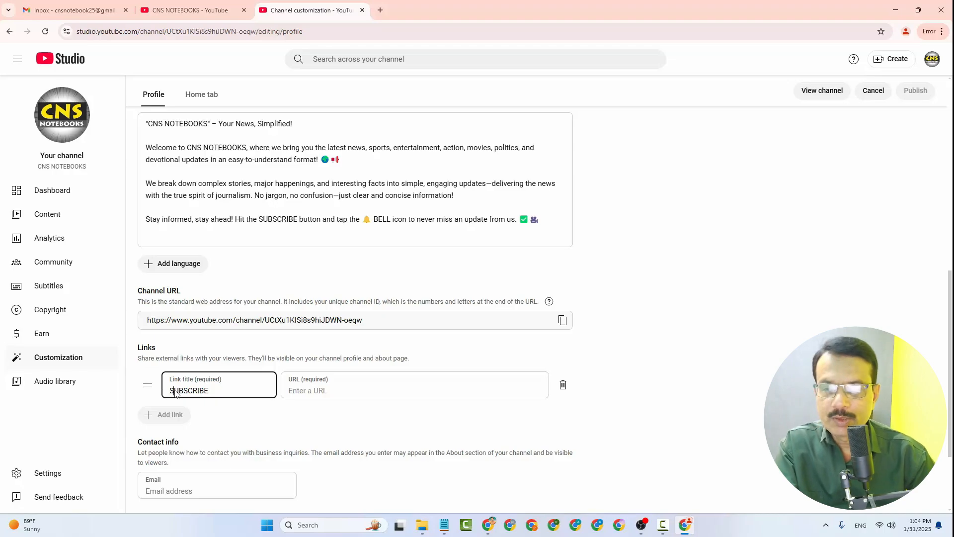
# Step: Insert hyphens between the letters of the link title so it reads S-U-B-S-C-R-I-B-E
pyautogui.click(175, 391)
pyautogui.write('-')
pyautogui.click(180, 392)
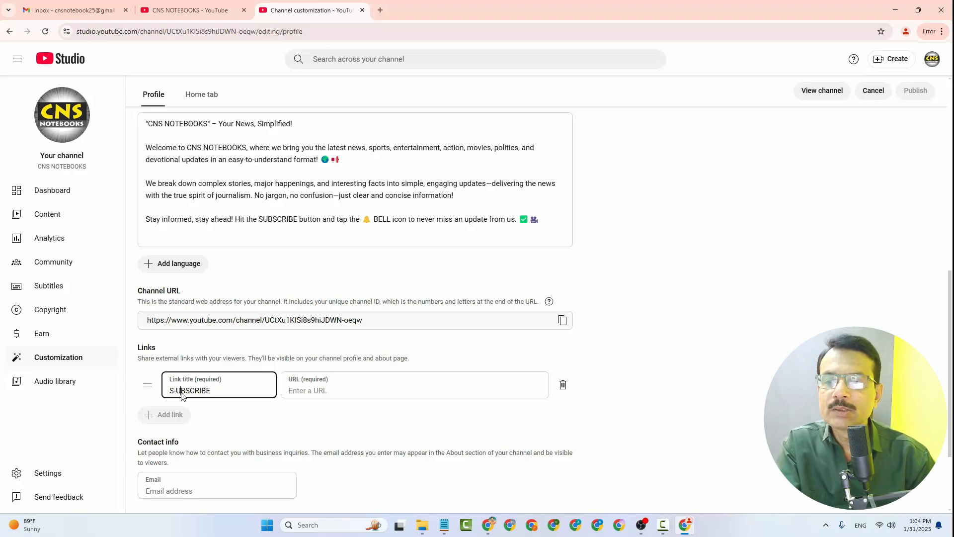
pyautogui.write('-')
pyautogui.click(187, 392)
pyautogui.write('-B-')
pyautogui.click(194, 392)
pyautogui.write('-S')
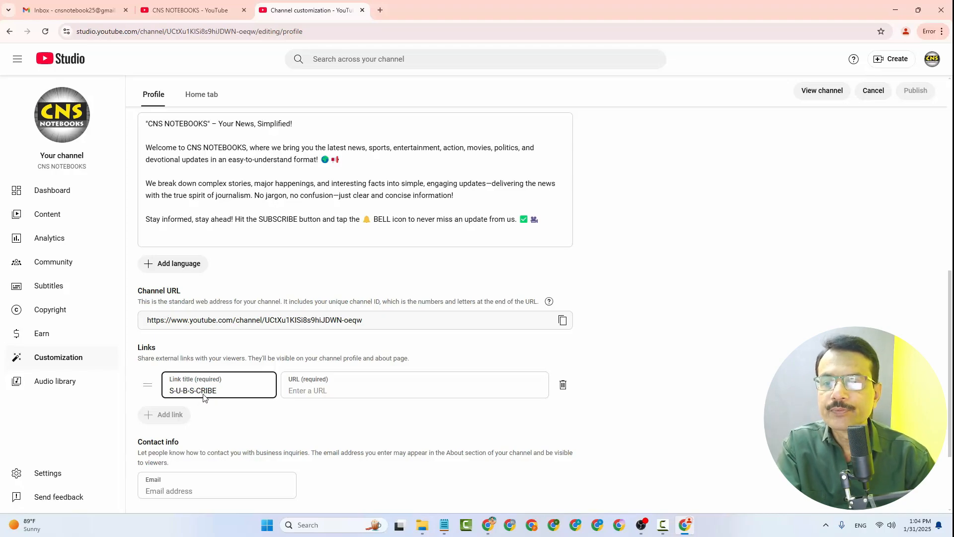
pyautogui.write('-')
pyautogui.click(207, 391)
pyautogui.write('-R-')
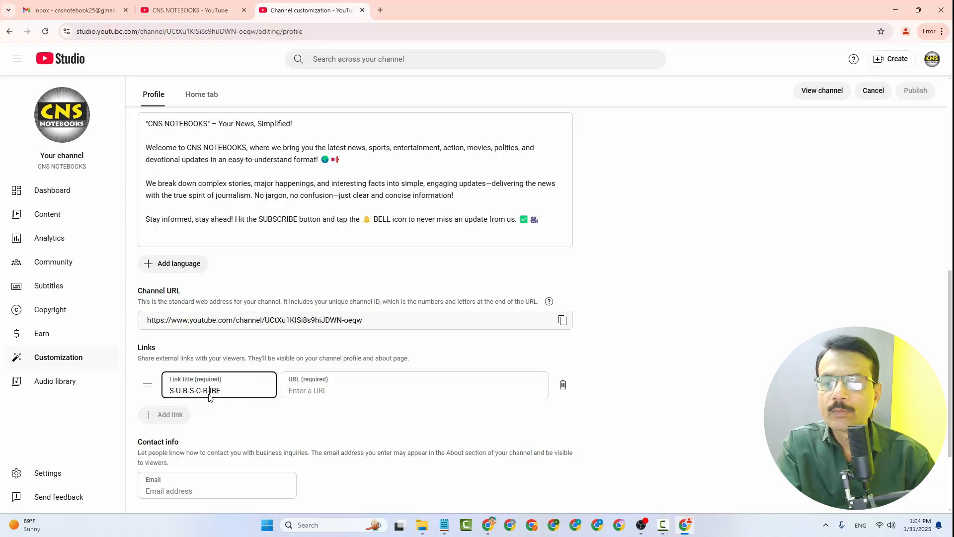
pyautogui.click(212, 391)
pyautogui.write('-')
pyautogui.click(219, 392)
pyautogui.write('-B-')
pyautogui.click(253, 424)
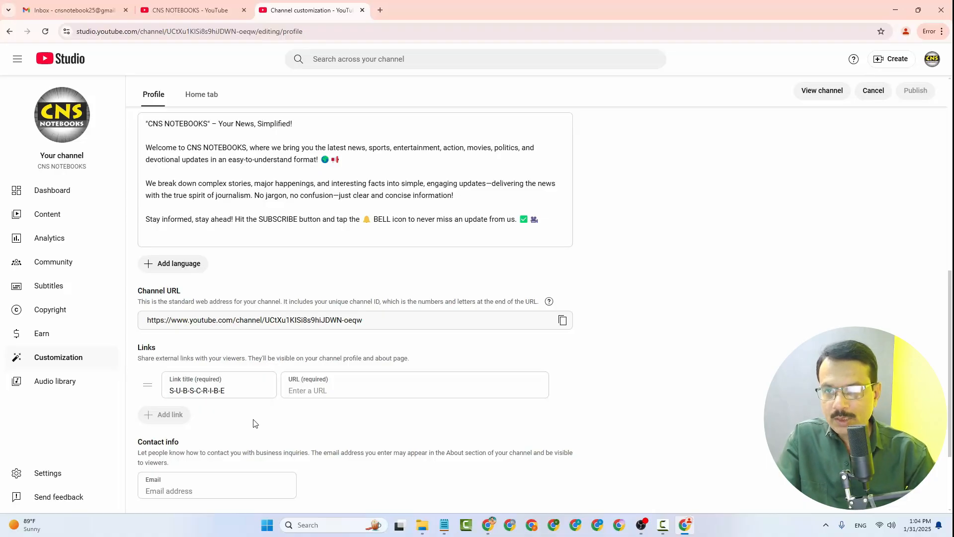
pyautogui.scroll(5, 253, 423)
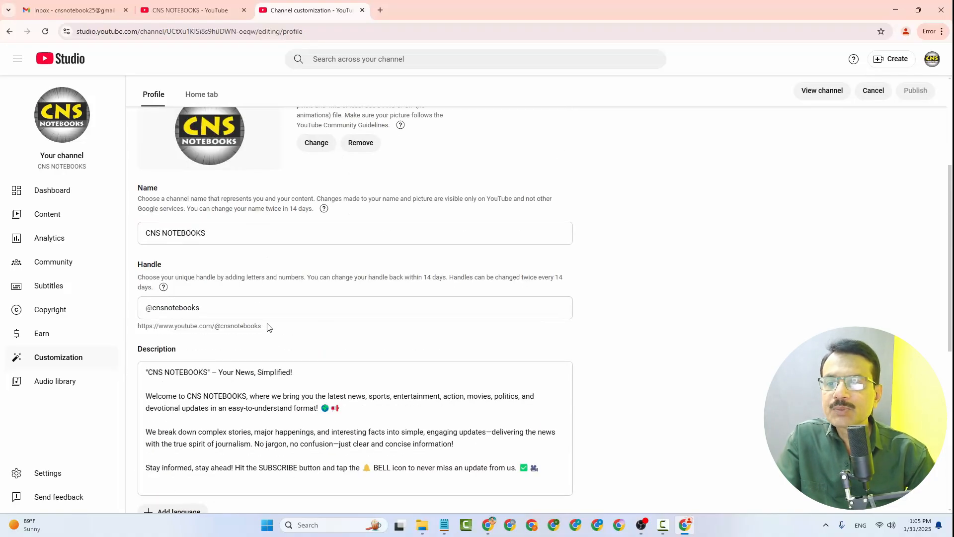
pyautogui.moveTo(263, 326); pyautogui.dragTo(131, 338)
pyautogui.hotkey('ctrl', 'c')
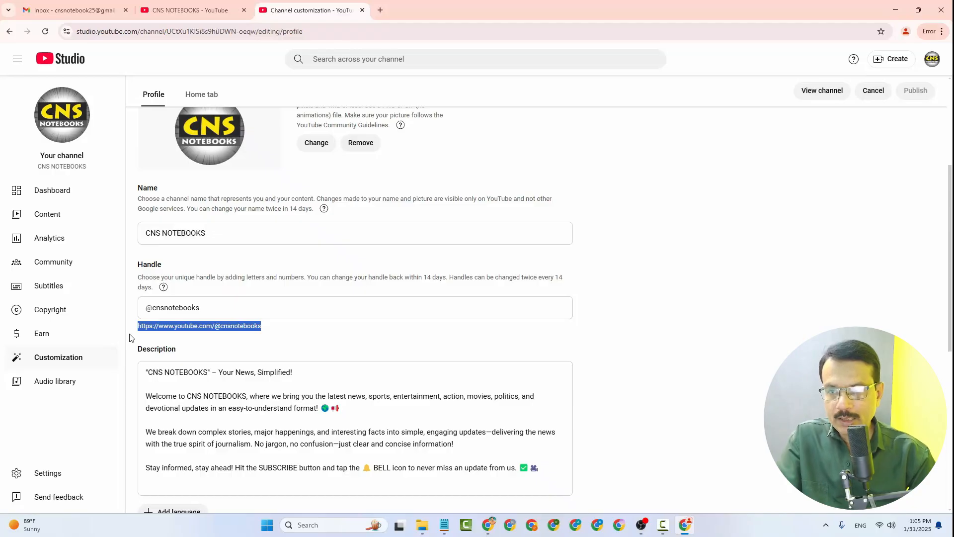
pyautogui.scroll(-7, 524, 343)
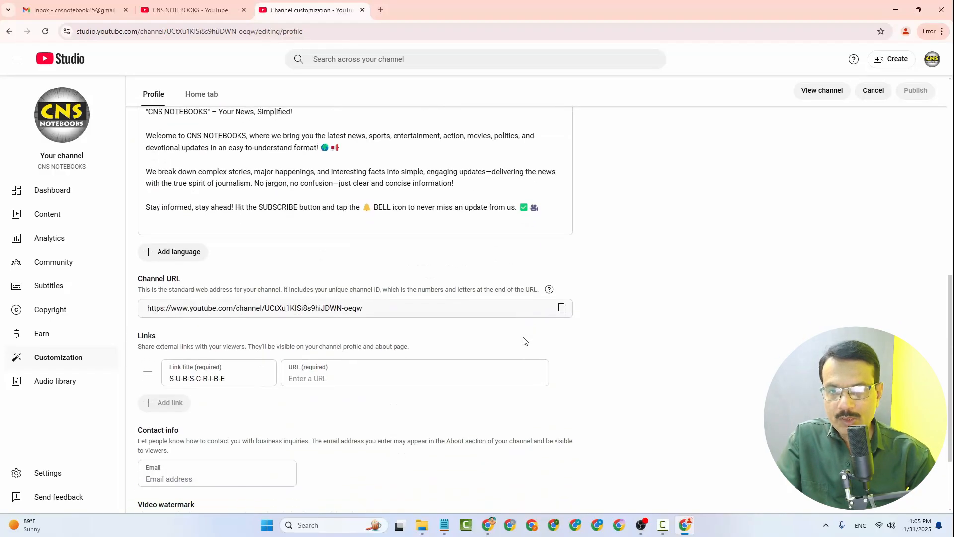
pyautogui.click(345, 293)
pyautogui.hotkey('ctrl', 'v')
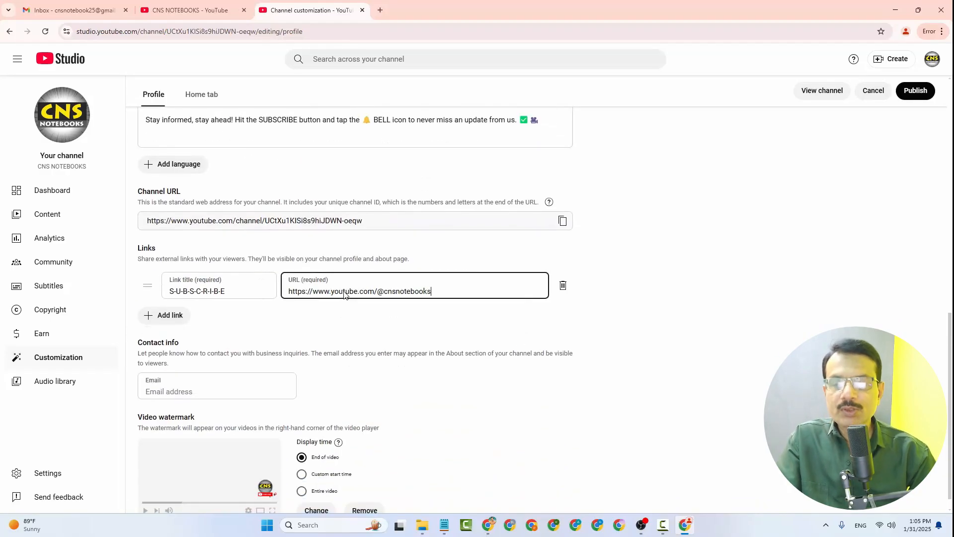
pyautogui.click(279, 318)
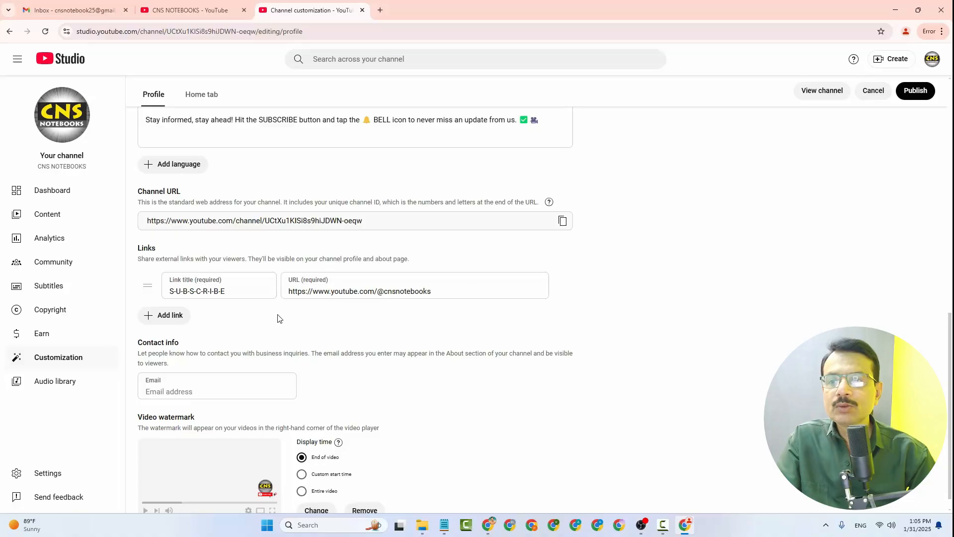
pyautogui.click(187, 317)
pyautogui.write('Faceboo')
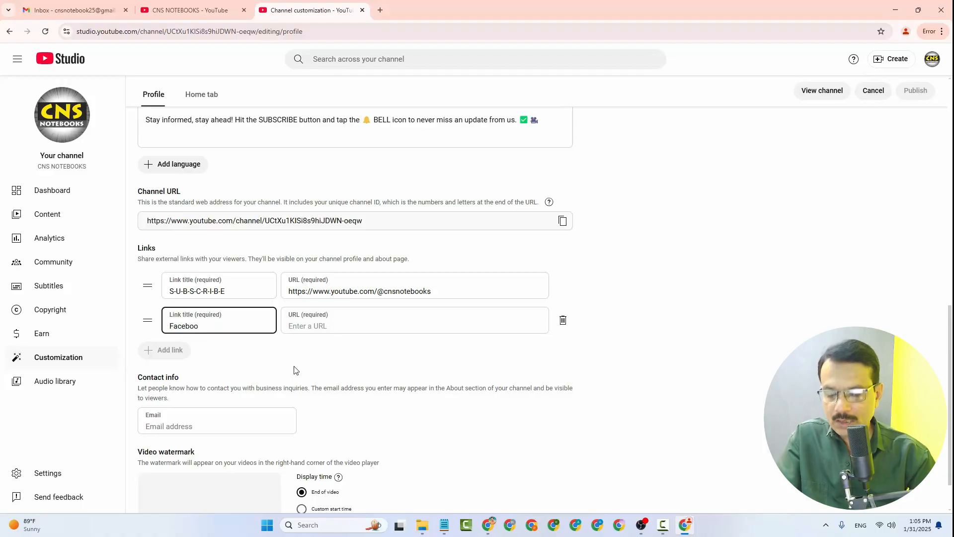
pyautogui.click(314, 332)
pyautogui.hotkey('ctrl', 'v')
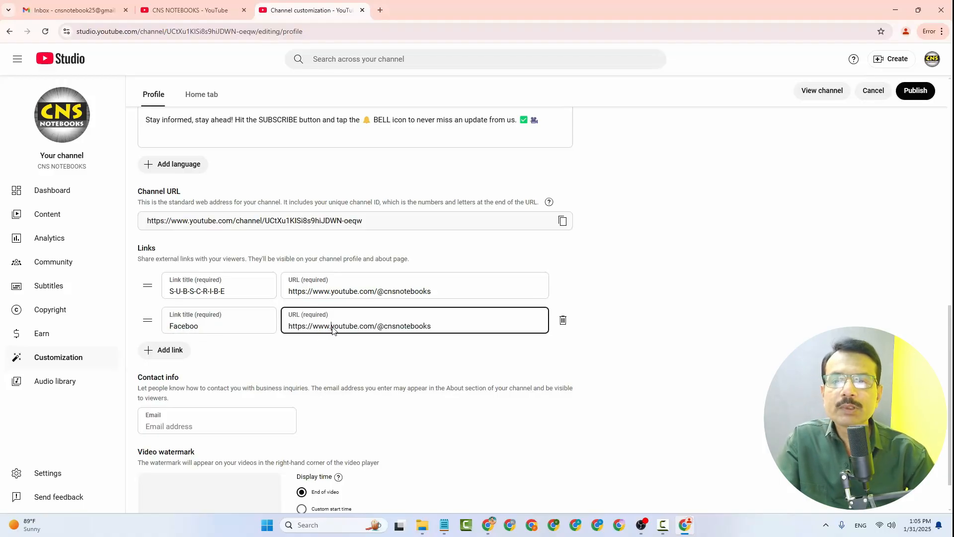
pyautogui.moveTo(332, 332); pyautogui.dragTo(357, 335)
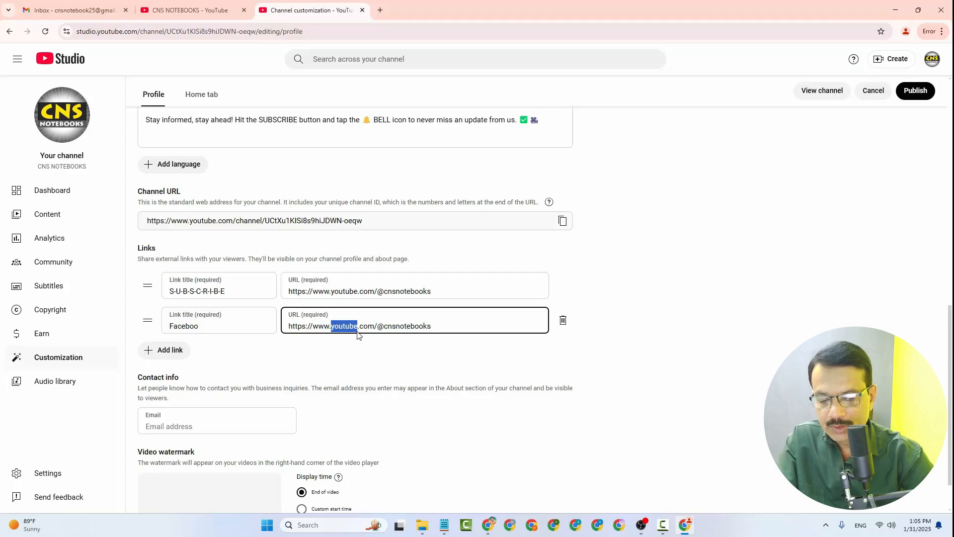
pyautogui.write('fe')
pyautogui.press('BackSpace')
pyautogui.write('aceb')
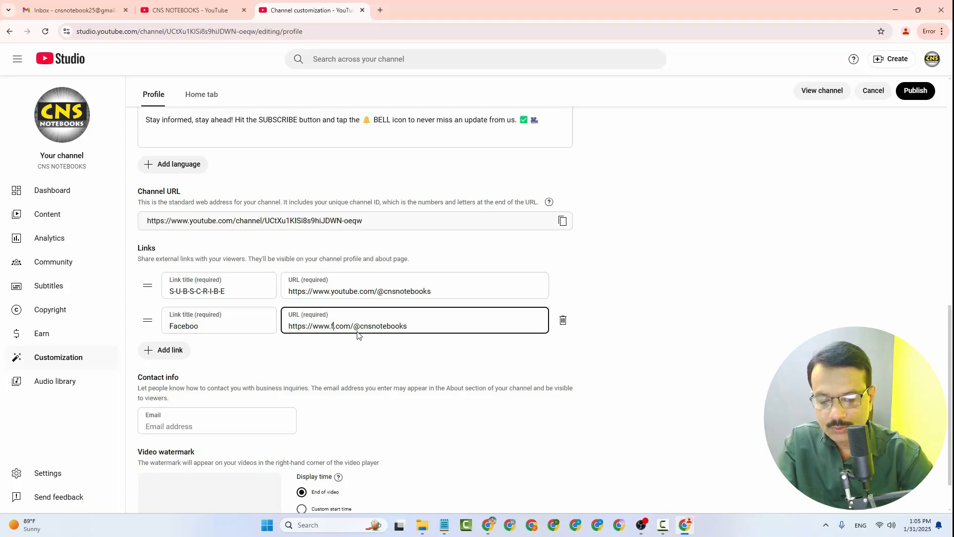
pyautogui.write('ook')
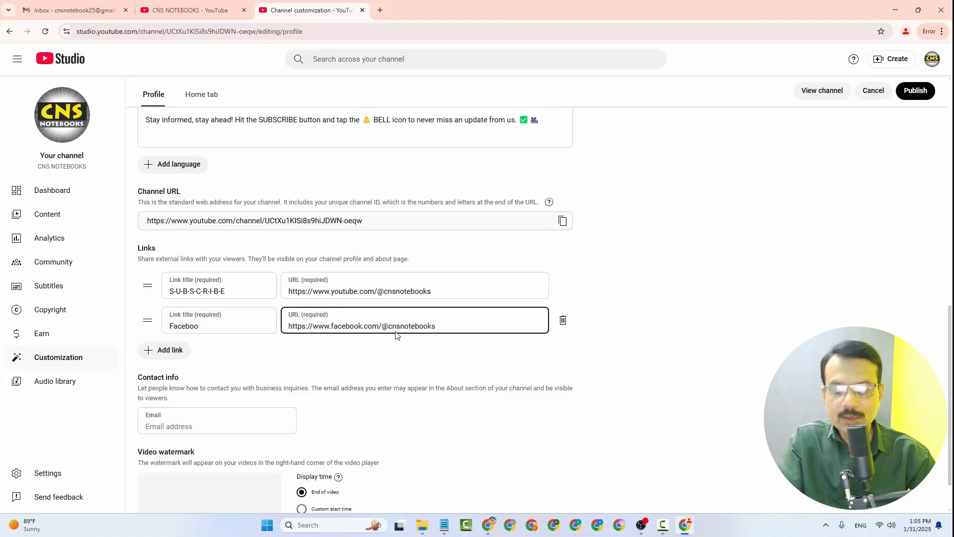
pyautogui.click(388, 326)
pyautogui.press('BackSpace')
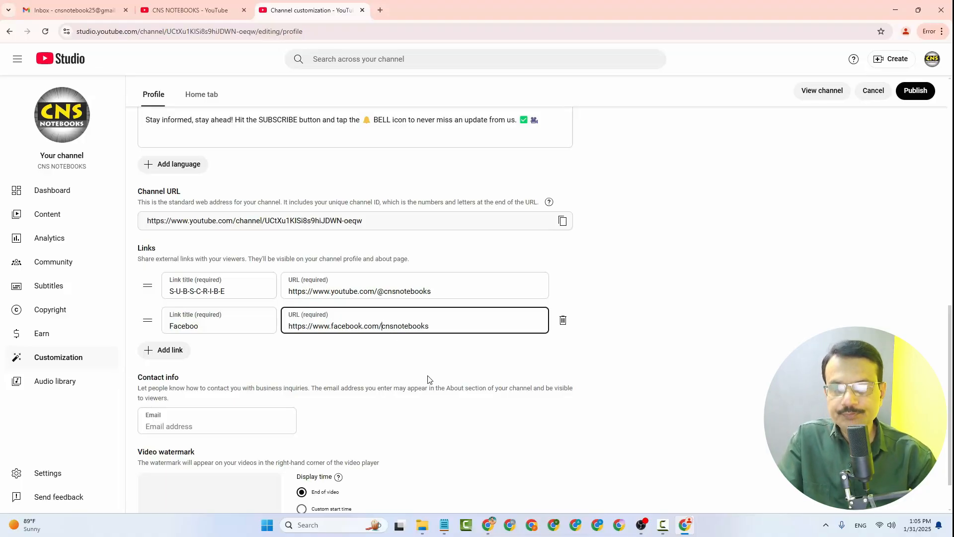
pyautogui.click(214, 332)
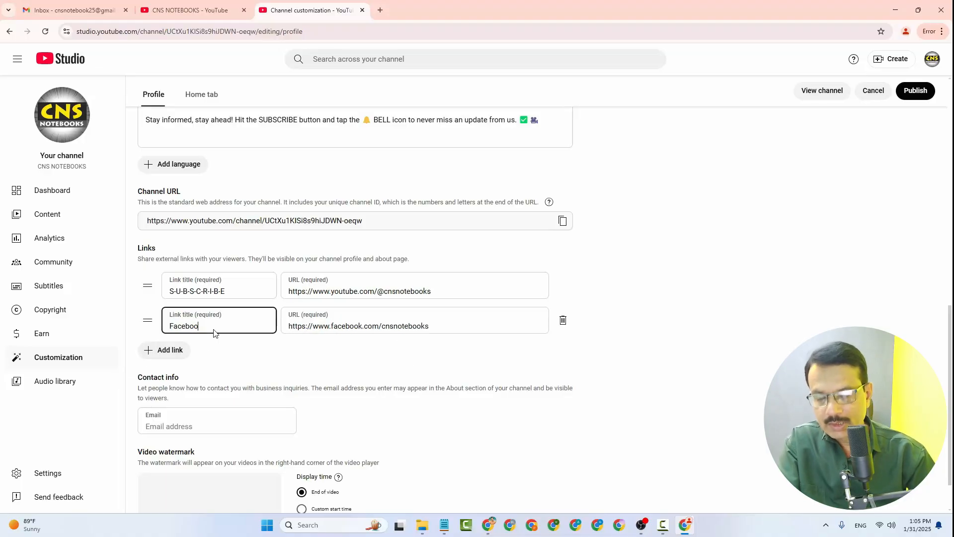
pyautogui.write('k')
pyautogui.click(164, 350)
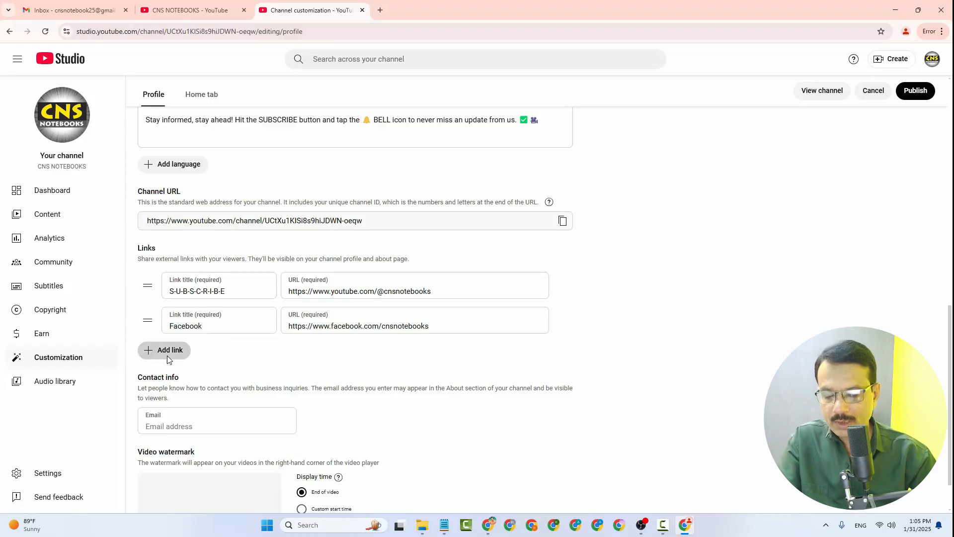
pyautogui.write('Instagram')
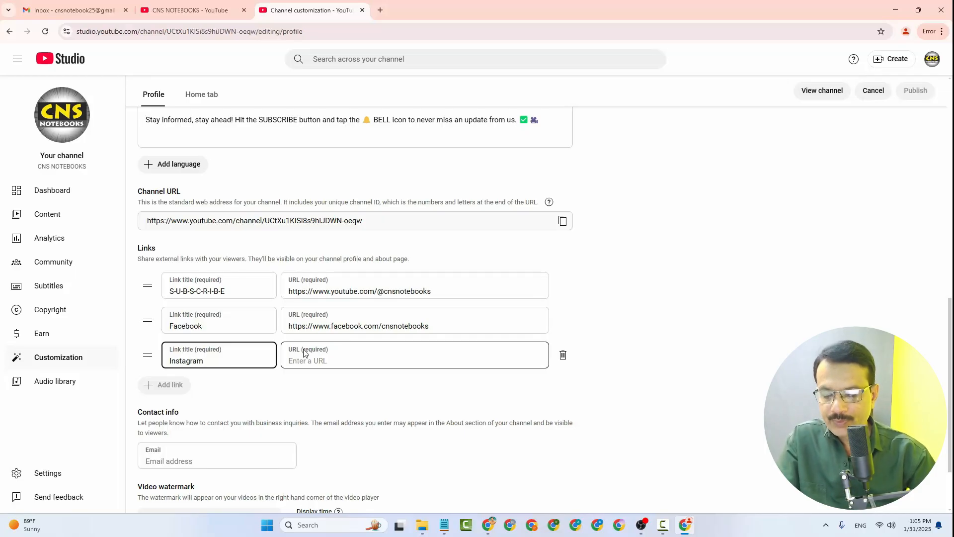
pyautogui.click(298, 367)
pyautogui.hotkey('ctrl', 'v')
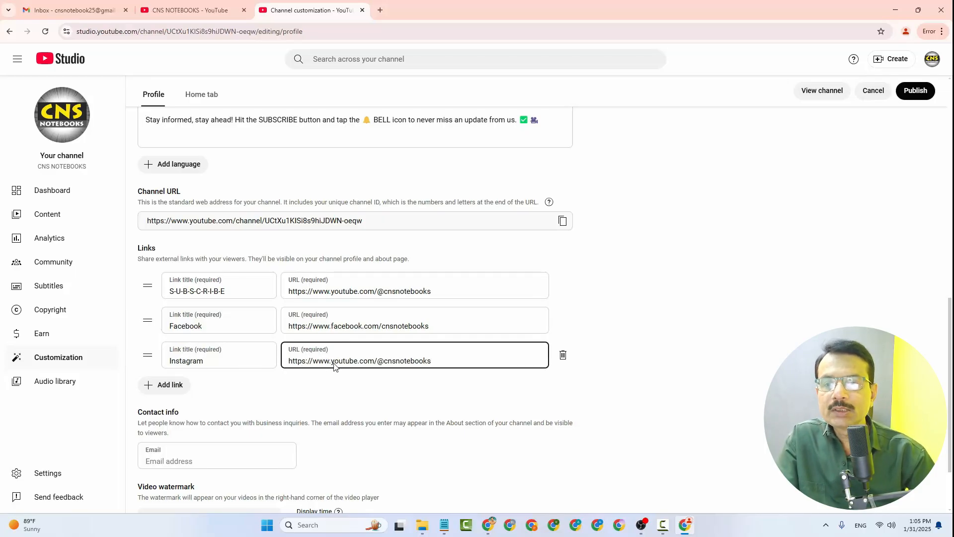
pyautogui.moveTo(331, 364); pyautogui.dragTo(358, 371)
pyautogui.write('instage')
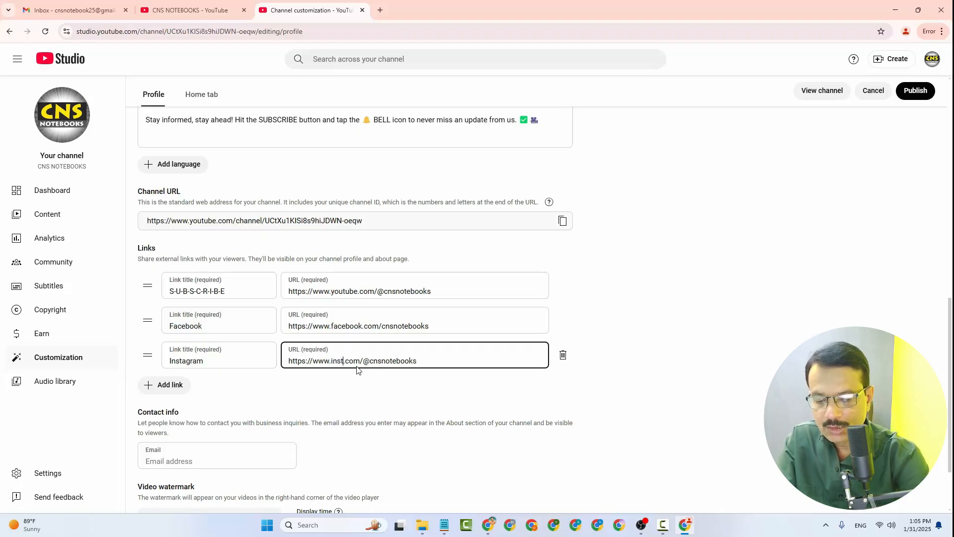
pyautogui.press('BackSpace')
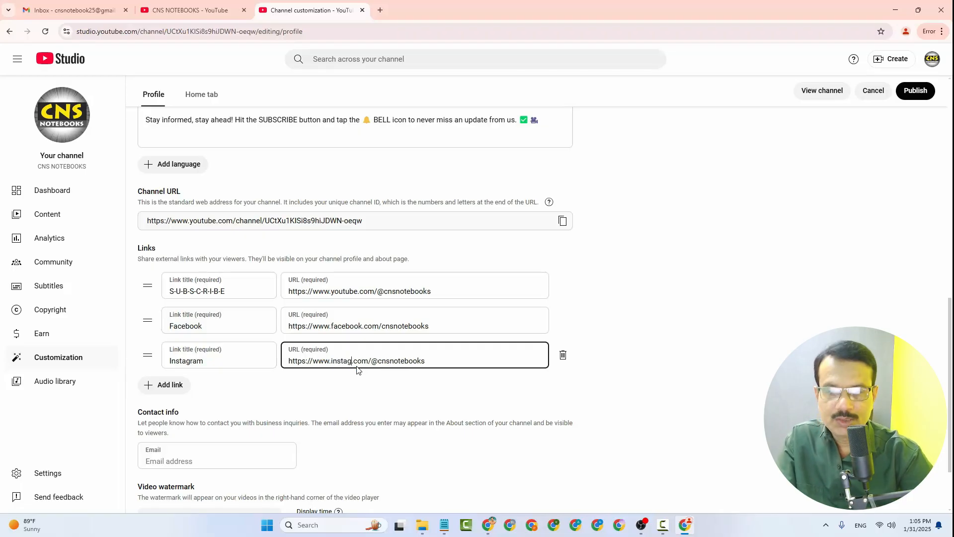
pyautogui.write('ram')
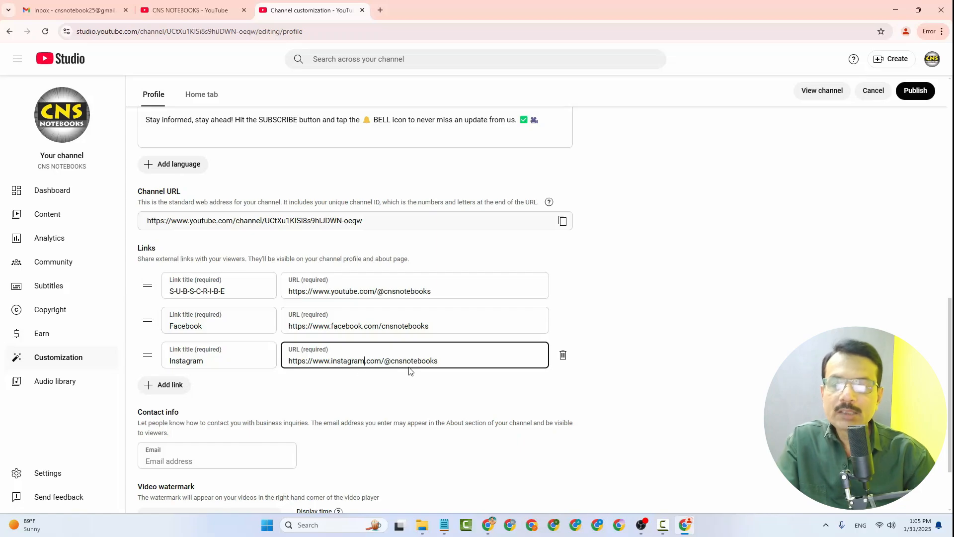
pyautogui.press('BackSpace')
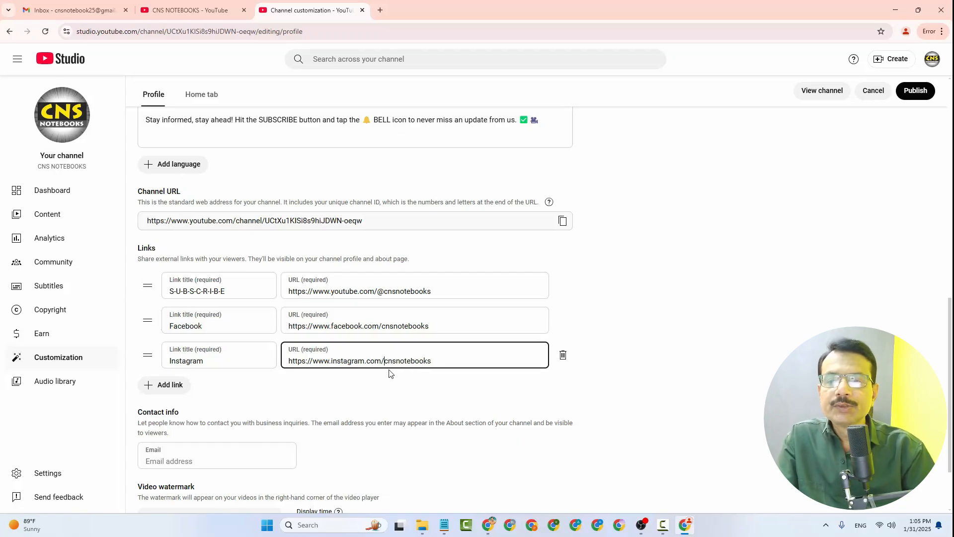
pyautogui.click(396, 388)
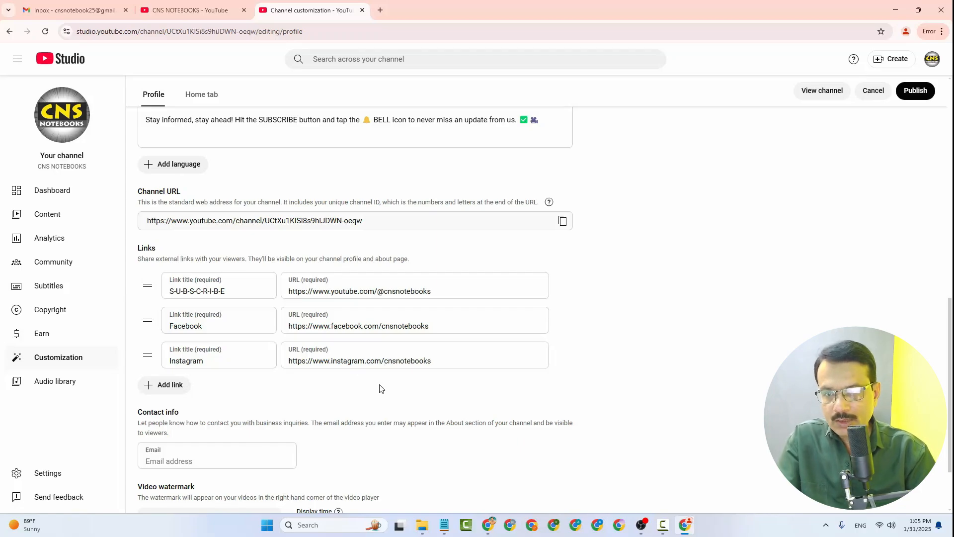
# Step: Append a separate line reading "For Business En:" at the end of the channel description
pyautogui.scroll(-1, 380, 388)
pyautogui.click(232, 409)
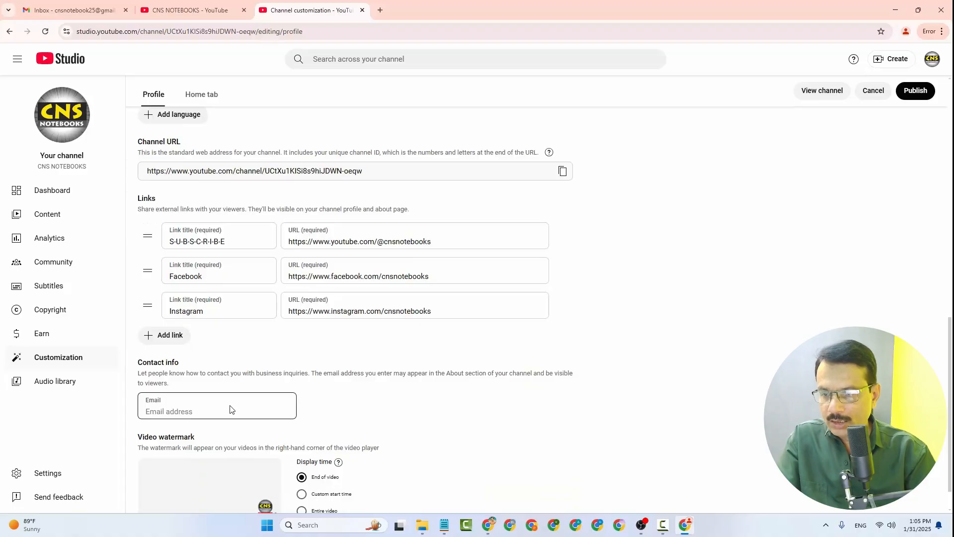
pyautogui.click(222, 415)
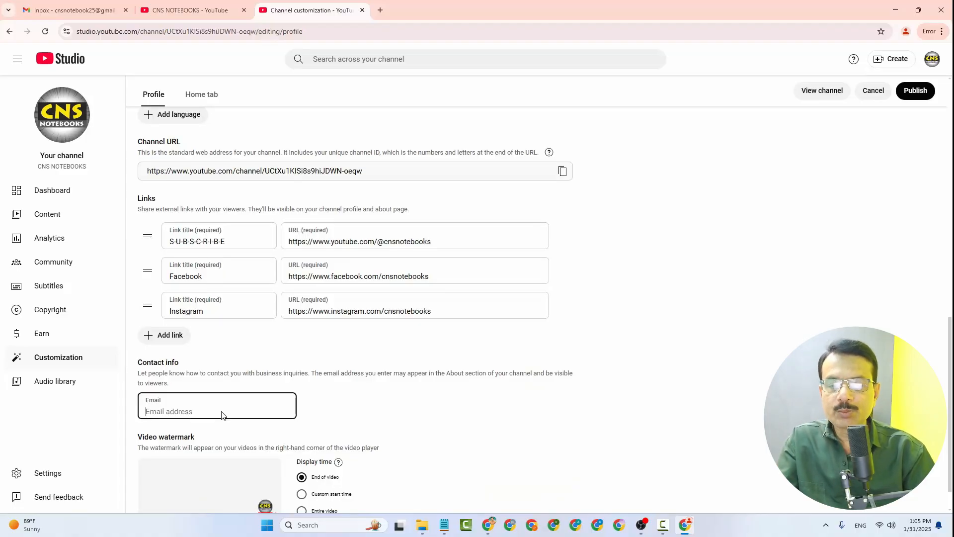
pyautogui.scroll(3, 369, 391)
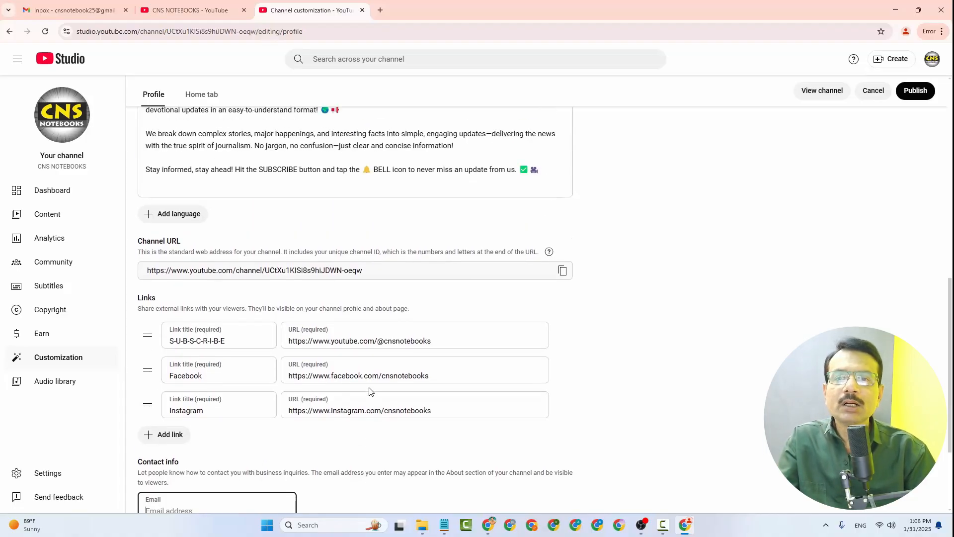
pyautogui.click(551, 224)
pyautogui.press('Return')
pyautogui.press('Return')
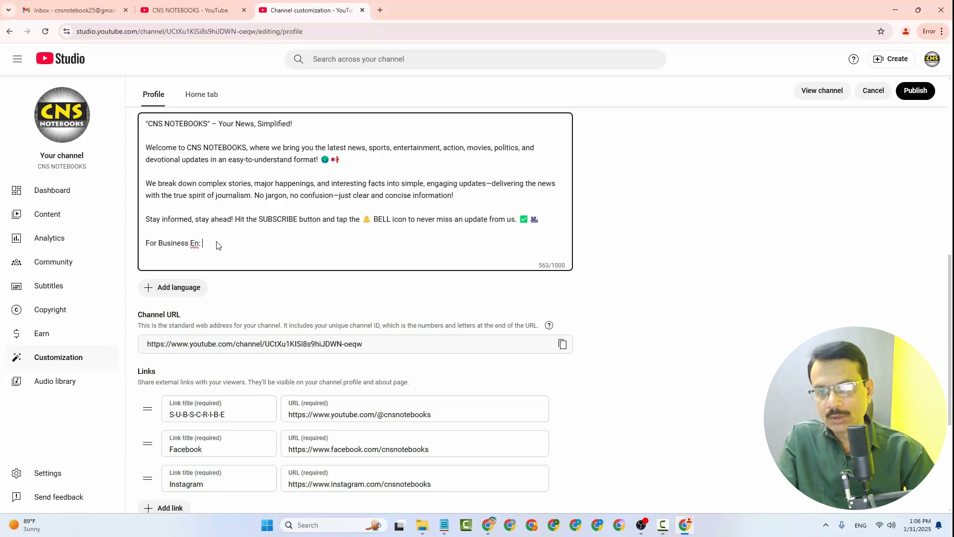
# Step: Turn on the Home tab for the channel in the customization's home layout settings
pyautogui.scroll(-4, 258, 245)
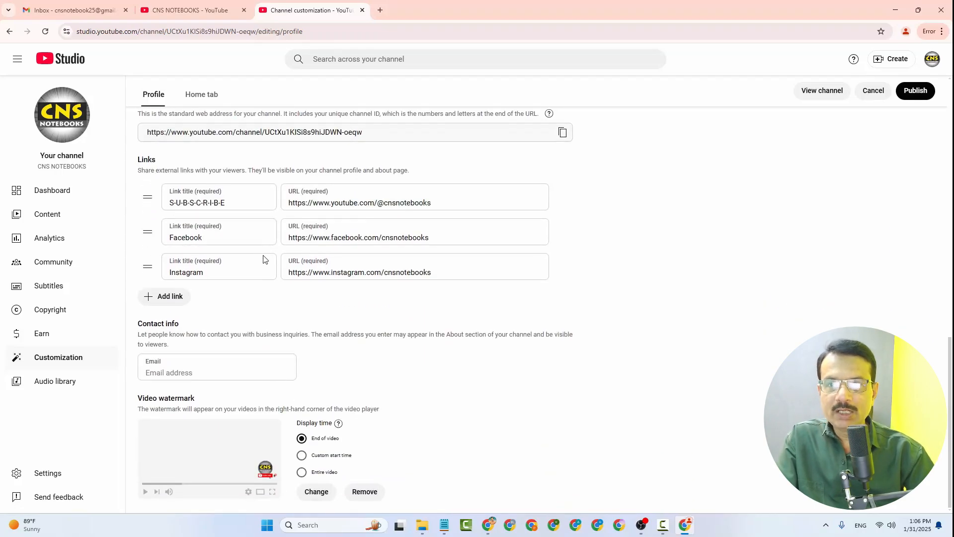
pyautogui.scroll(12, 462, 343)
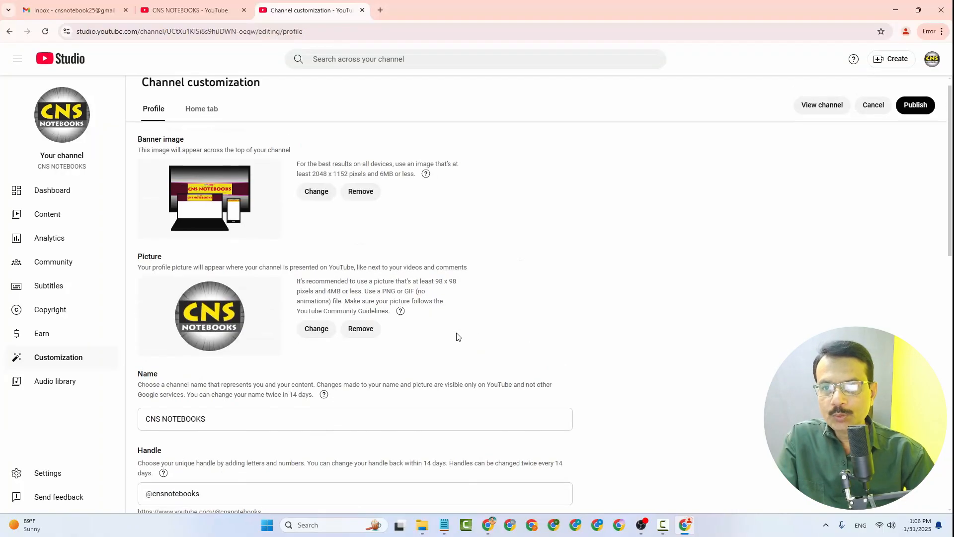
pyautogui.click(209, 121)
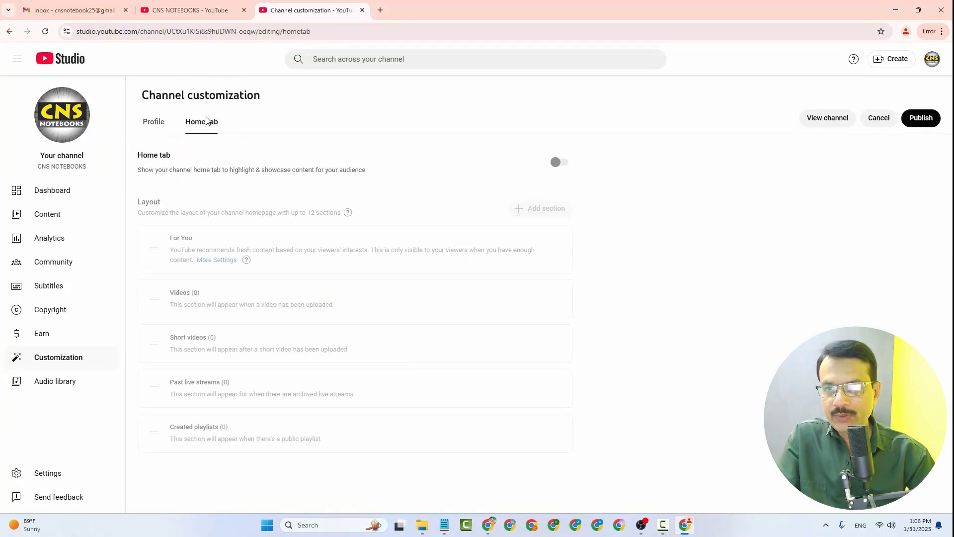
pyautogui.click(154, 122)
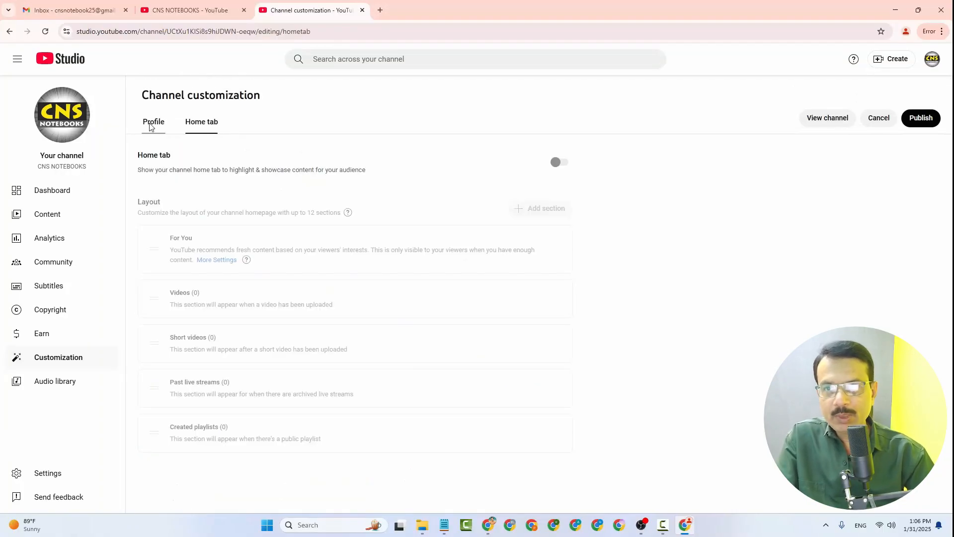
pyautogui.click(194, 127)
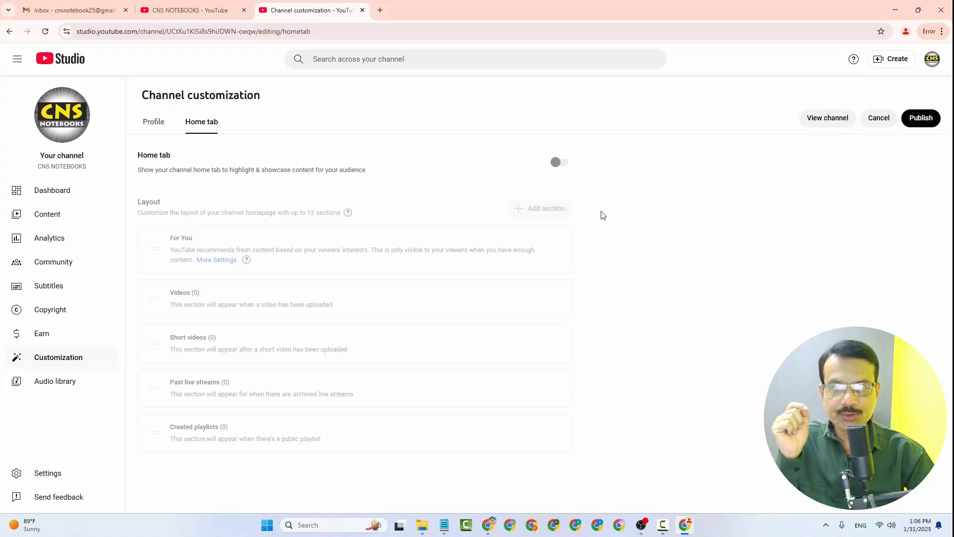
pyautogui.click(562, 163)
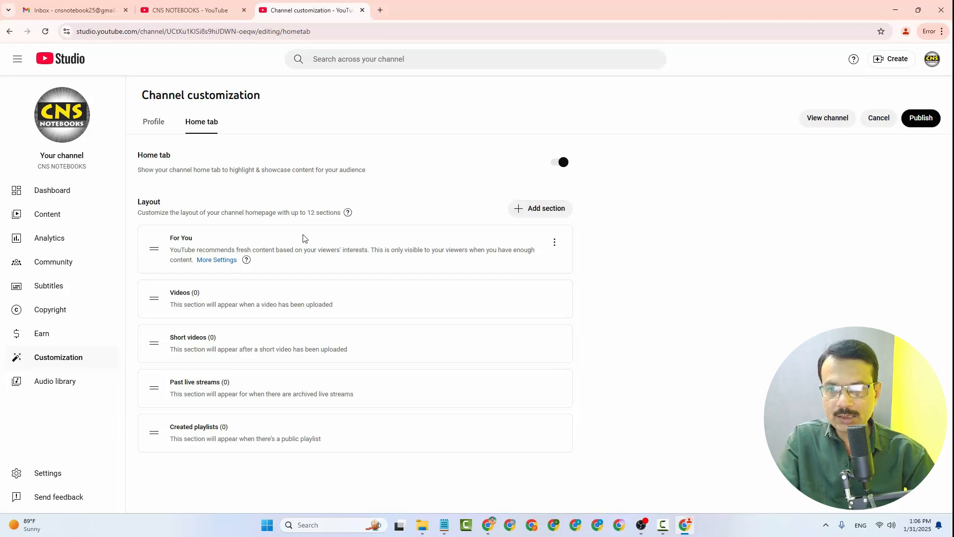
pyautogui.moveTo(126, 183)
pyautogui.mouseDown()
pyautogui.moveTo(326, 457)
pyautogui.moveTo(617, 477)
pyautogui.mouseUp()
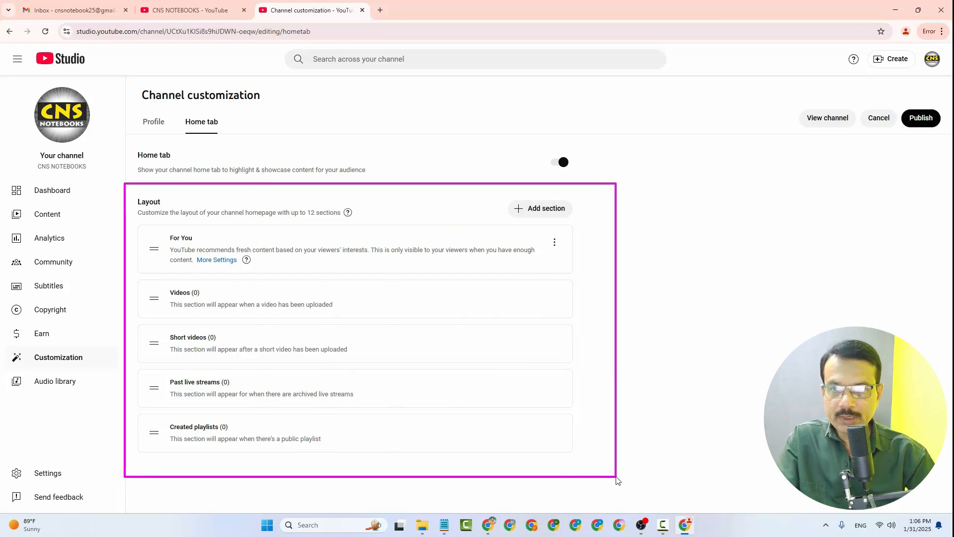
pyautogui.press('Escape')
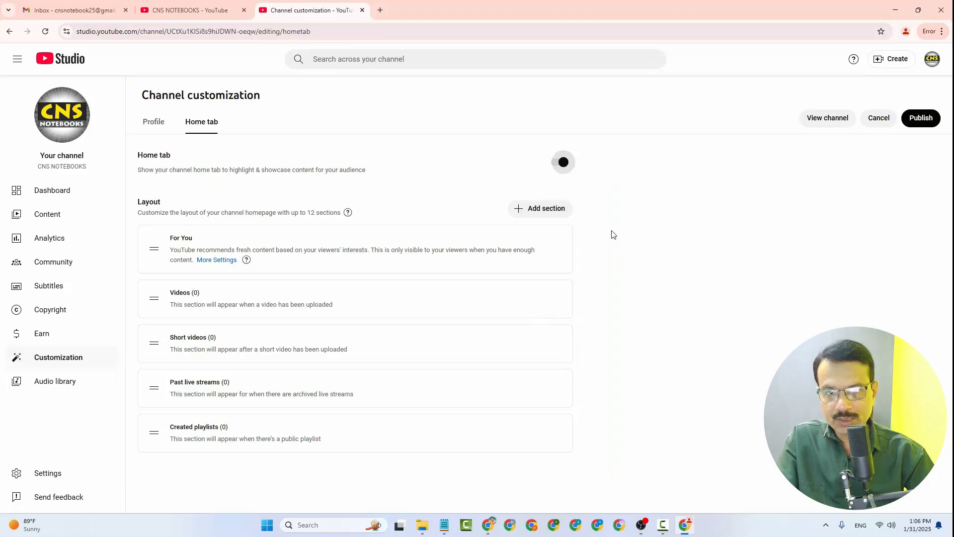
# Step: Examine the video choosers for the Channel trailer and Spotlight sections without adding either section
pyautogui.click(546, 211)
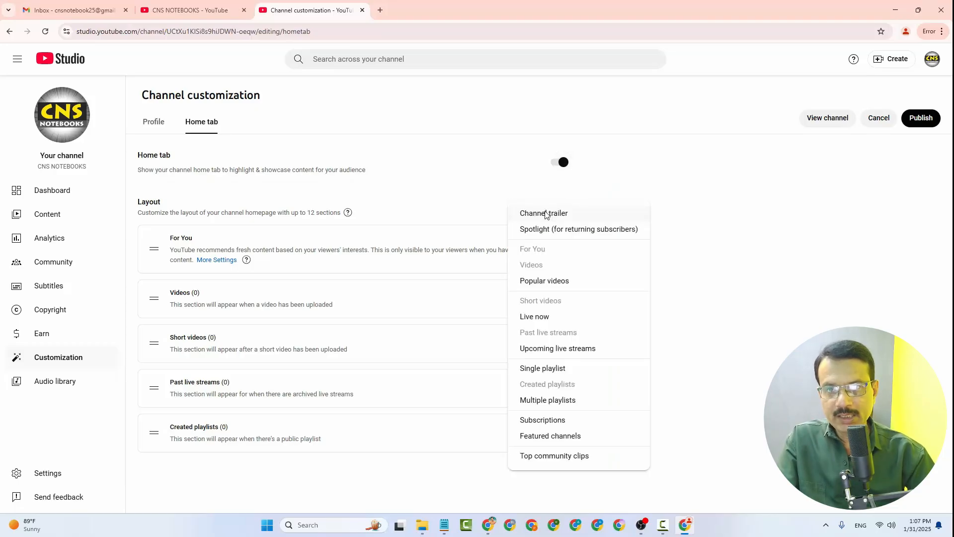
pyautogui.click(545, 212)
pyautogui.click(697, 107)
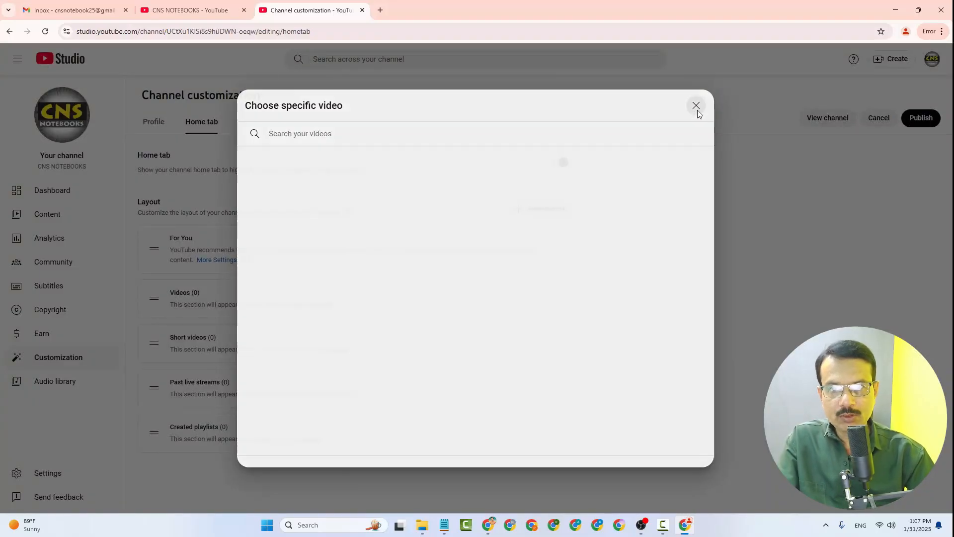
pyautogui.click(546, 211)
pyautogui.click(551, 237)
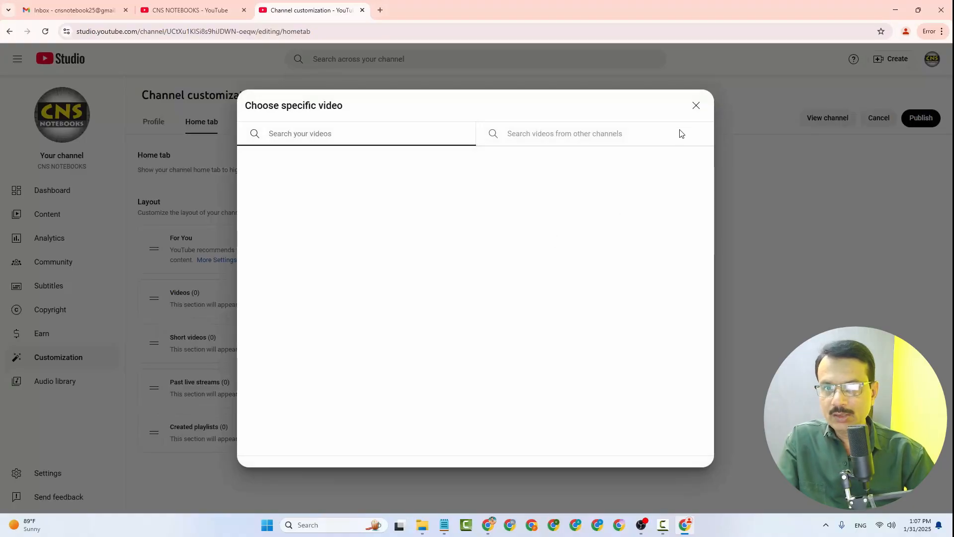
pyautogui.click(696, 106)
pyautogui.click(548, 214)
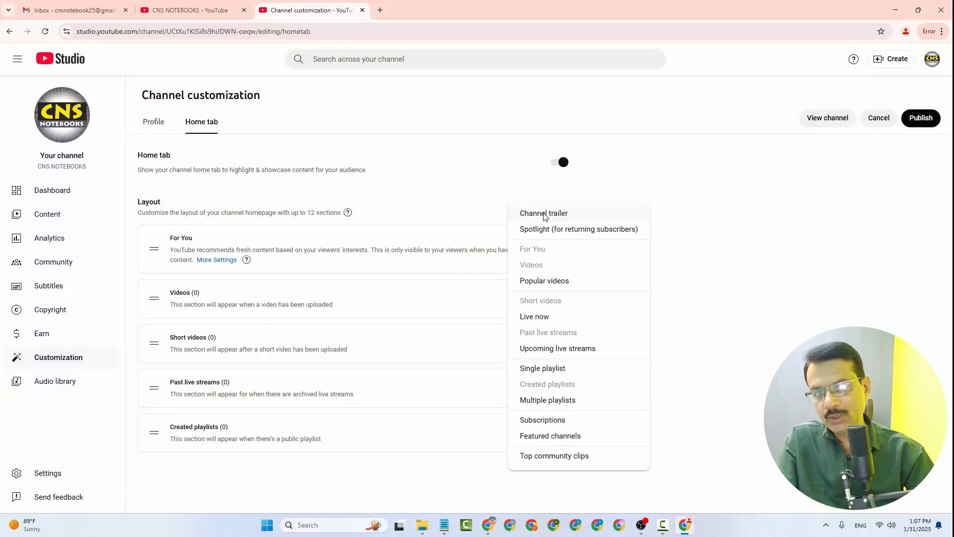
pyautogui.click(545, 213)
pyautogui.click(696, 105)
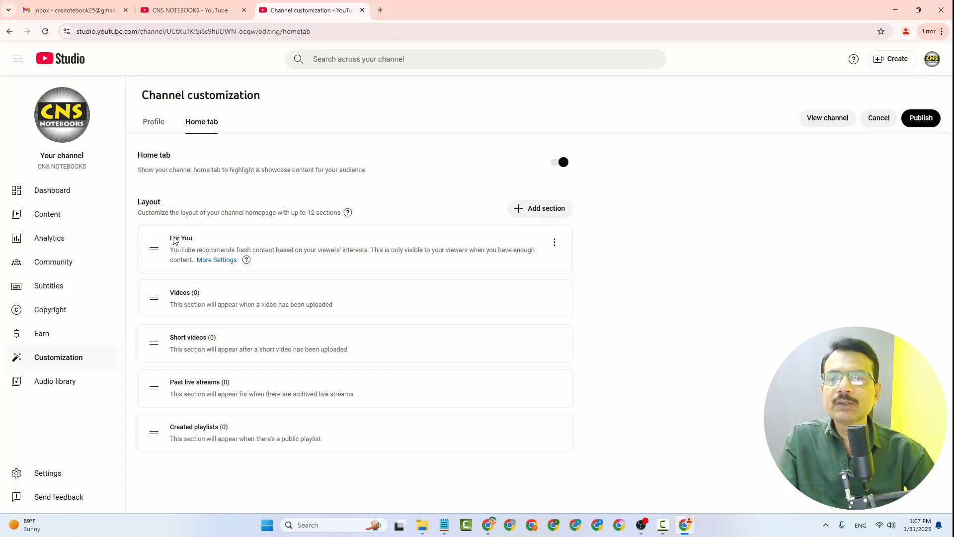
# Step: Open the For You section's settings and review the Video, Shorts and Livestreams content types
pyautogui.moveTo(174, 239); pyautogui.dragTo(213, 239)
pyautogui.click(207, 263)
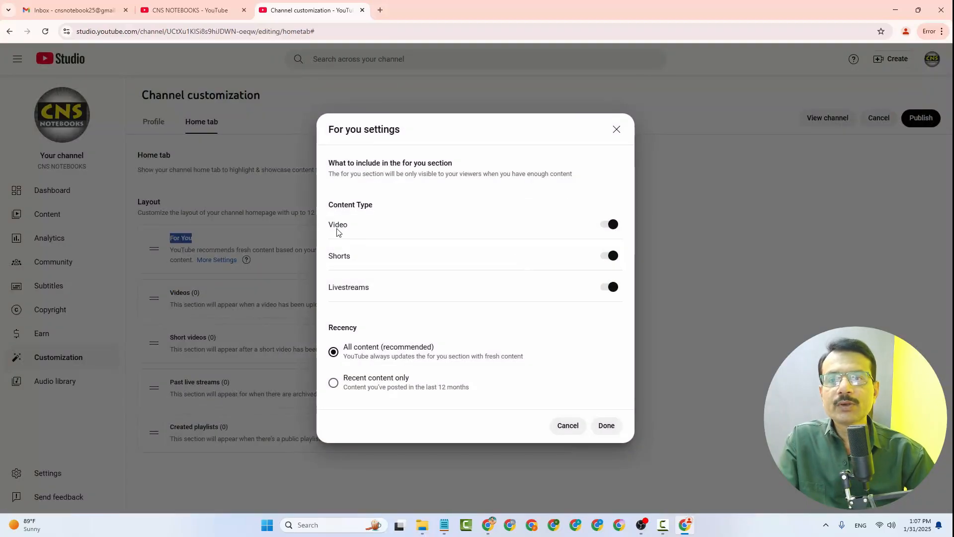
pyautogui.moveTo(325, 224); pyautogui.dragTo(395, 234)
pyautogui.moveTo(333, 262); pyautogui.dragTo(386, 266)
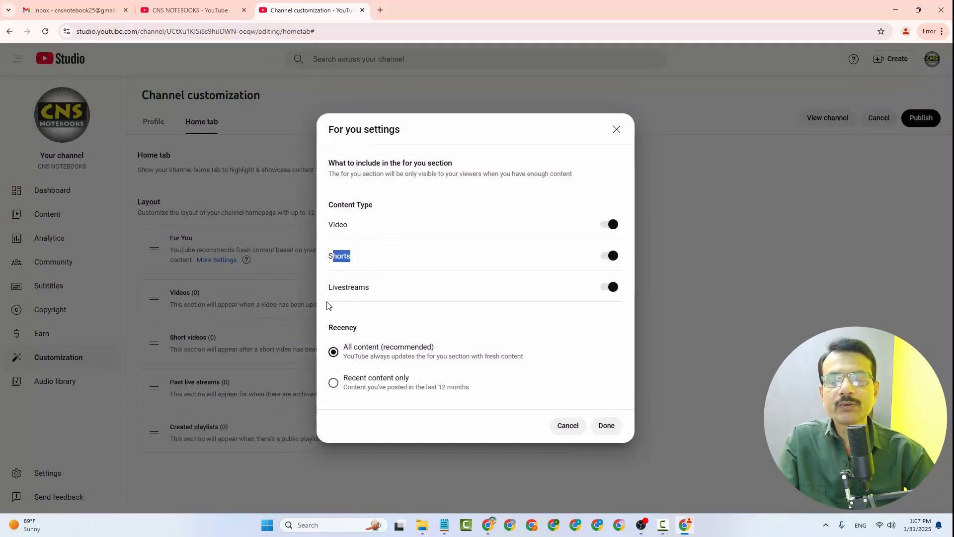
pyautogui.moveTo(328, 297); pyautogui.dragTo(396, 292)
pyautogui.click(396, 292)
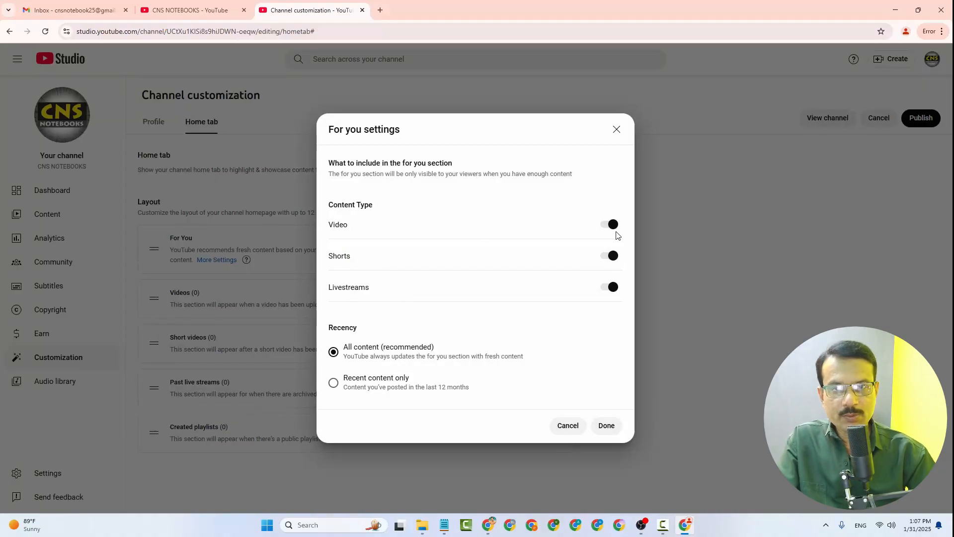
# Step: Switch Shorts and Livestreams off and back on in the For You settings, and accept the settings
pyautogui.click(610, 256)
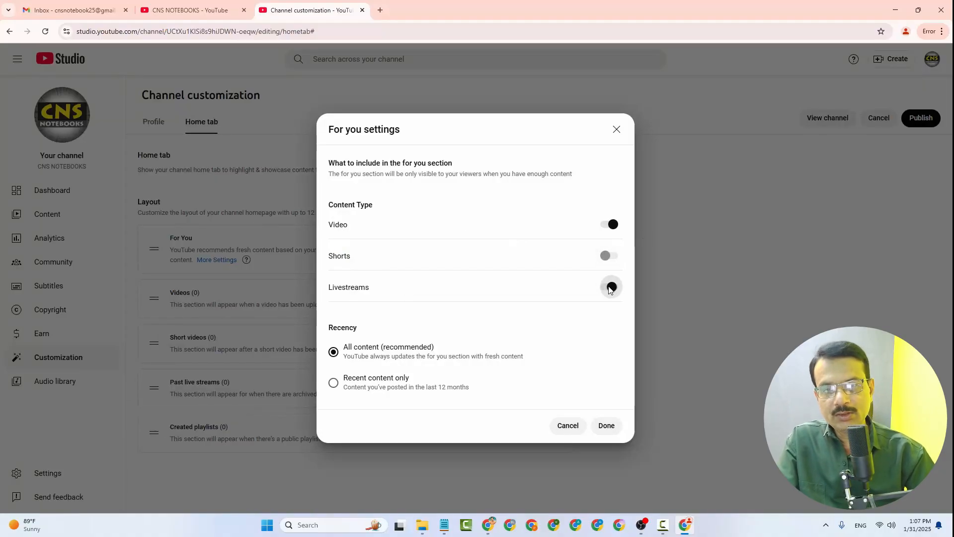
pyautogui.click(611, 287)
pyautogui.click(611, 256)
pyautogui.click(608, 287)
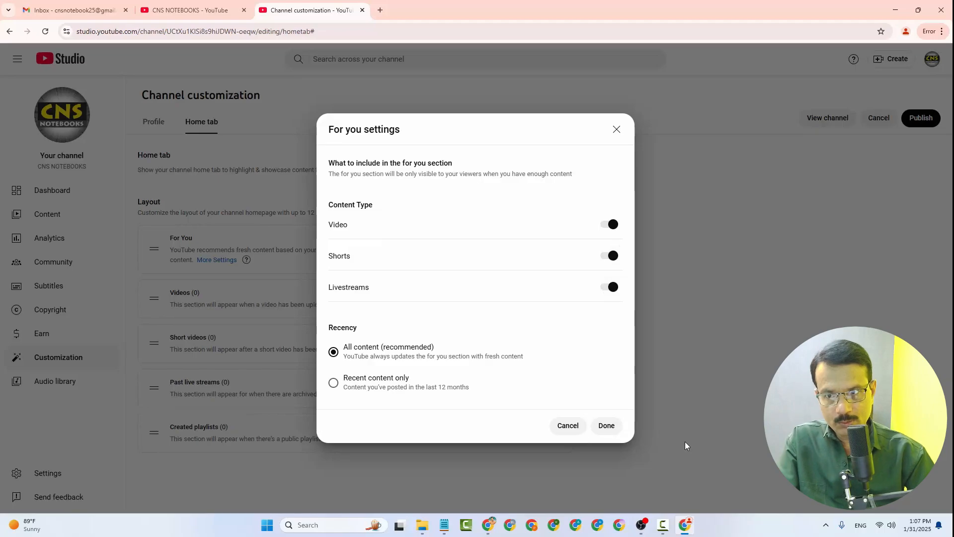
pyautogui.click(605, 425)
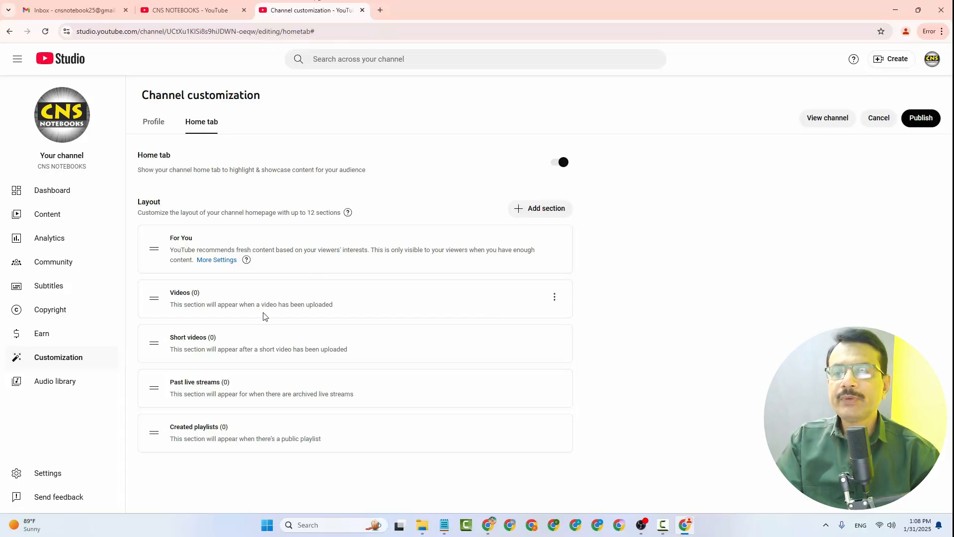
# Step: Add a Popular videos section to the home layout and move it directly below the Videos section
pyautogui.click(555, 208)
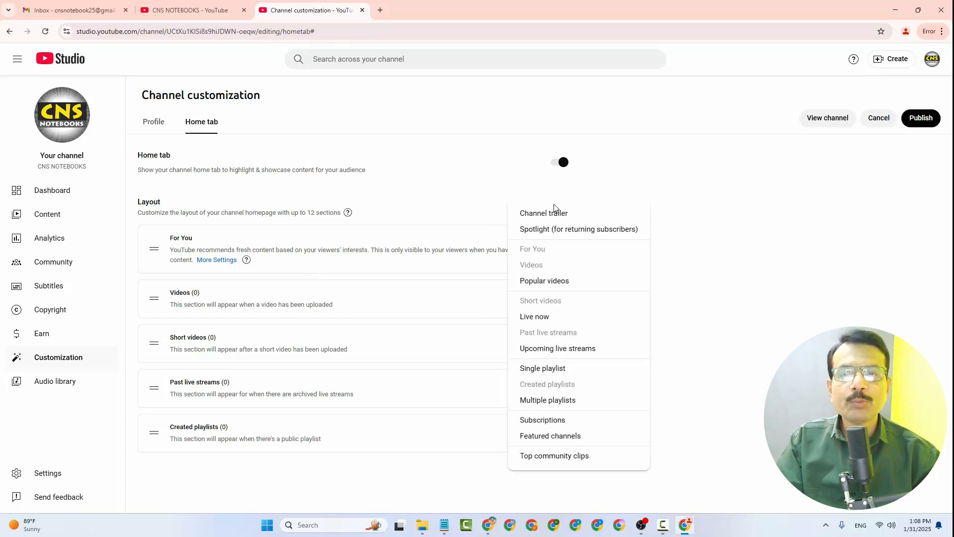
pyautogui.click(549, 282)
pyautogui.moveTo(151, 448); pyautogui.dragTo(149, 301)
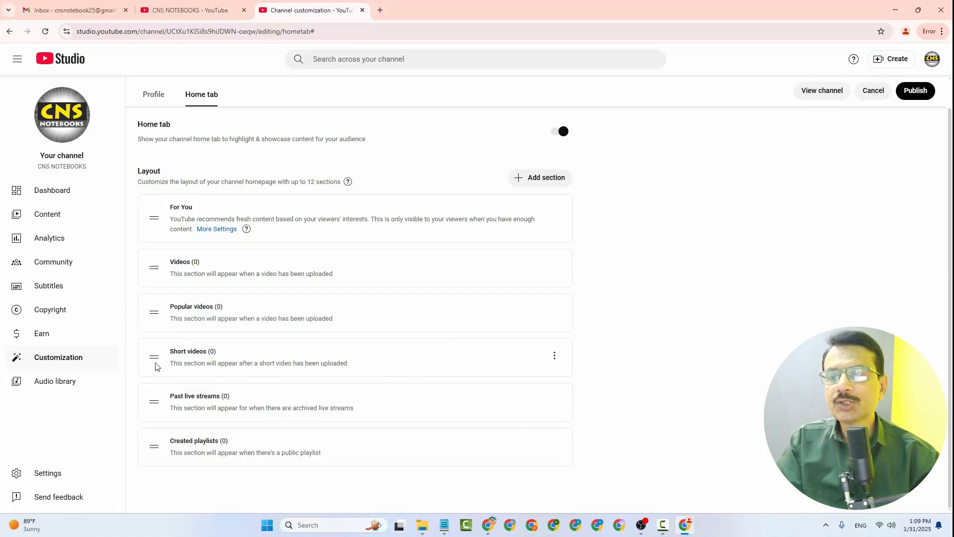
# Step: Add a Live now section to the home layout and move it directly below the For You section
pyautogui.moveTo(157, 365); pyautogui.dragTo(153, 351)
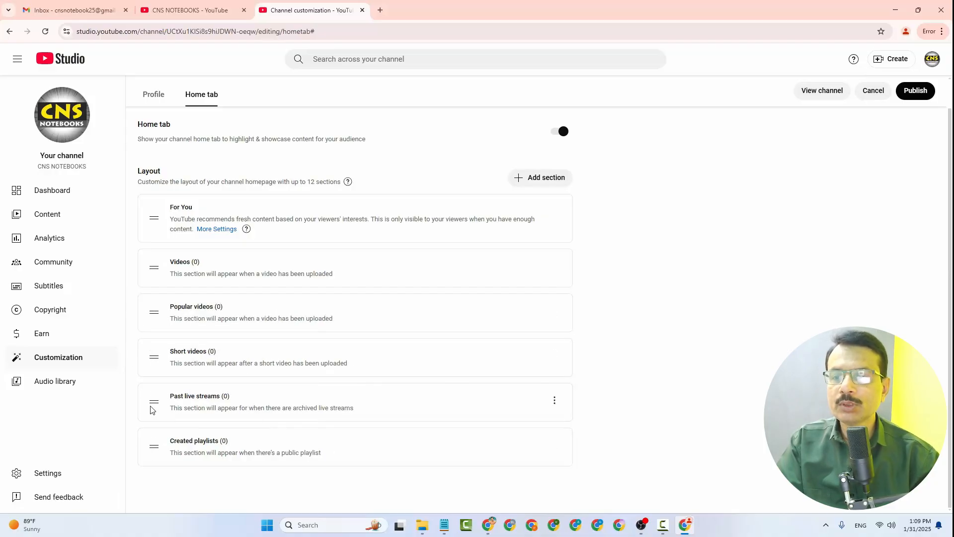
pyautogui.moveTo(152, 406); pyautogui.dragTo(153, 392)
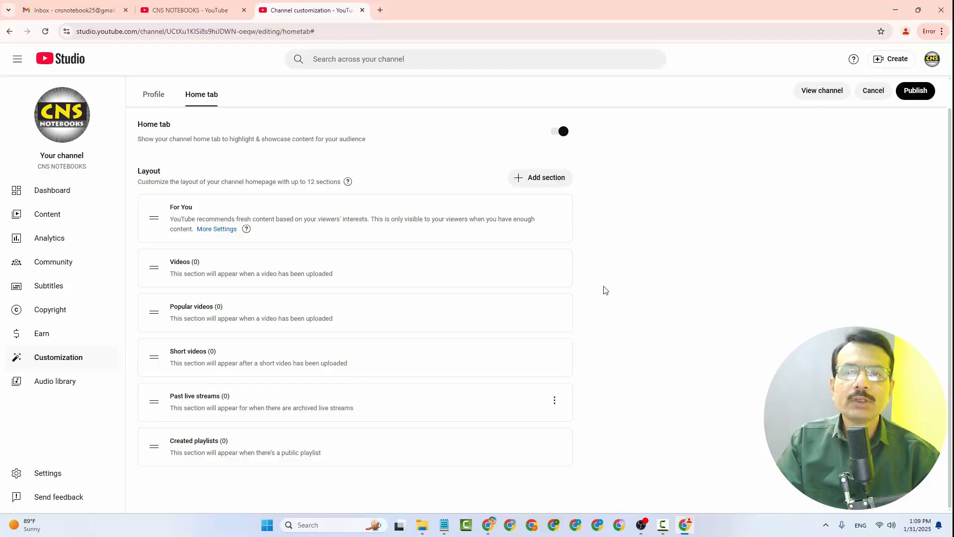
pyautogui.click(549, 187)
pyautogui.click(548, 287)
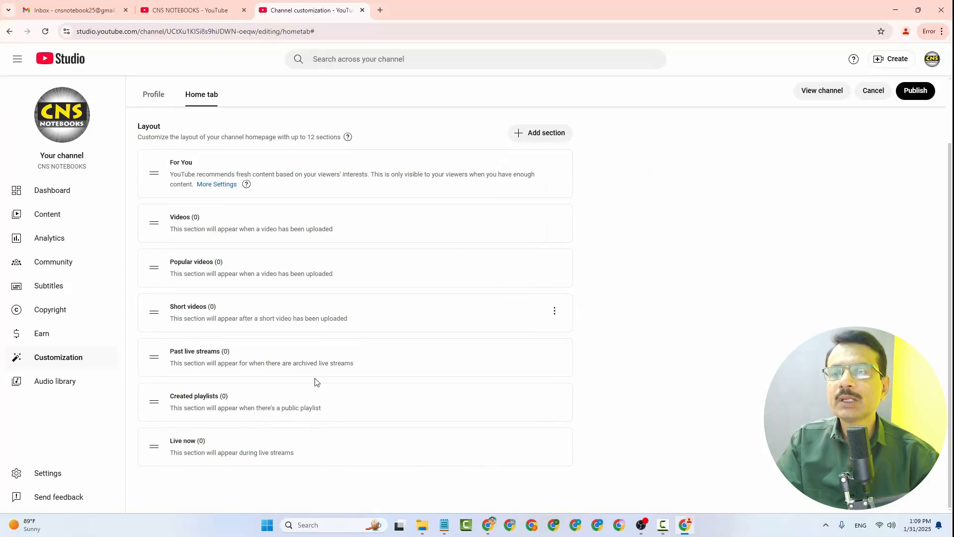
pyautogui.moveTo(159, 445); pyautogui.dragTo(164, 213)
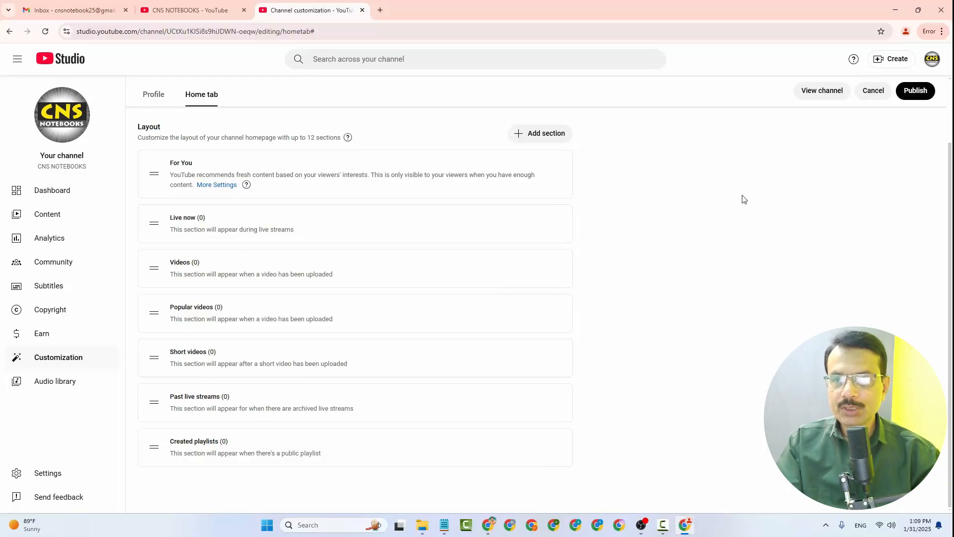
# Step: Check the order of the home layout sections and publish the channel customization changes
pyautogui.scroll(2, 590, 166)
pyautogui.scroll(-2, 511, 294)
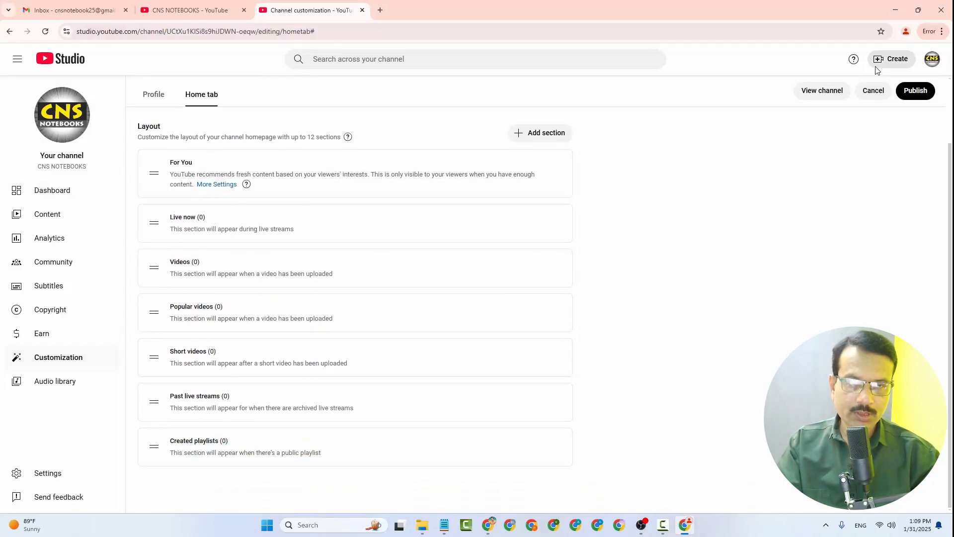
pyautogui.click(915, 91)
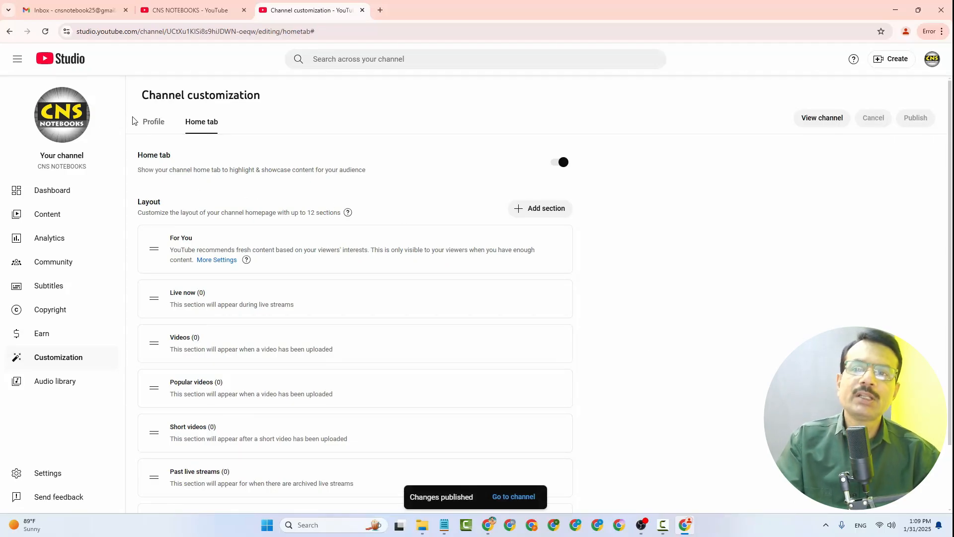
# Step: Review the channel's profile details, including the handle, description, links, contact info and video watermark
pyautogui.click(152, 121)
pyautogui.scroll(-8, 726, 241)
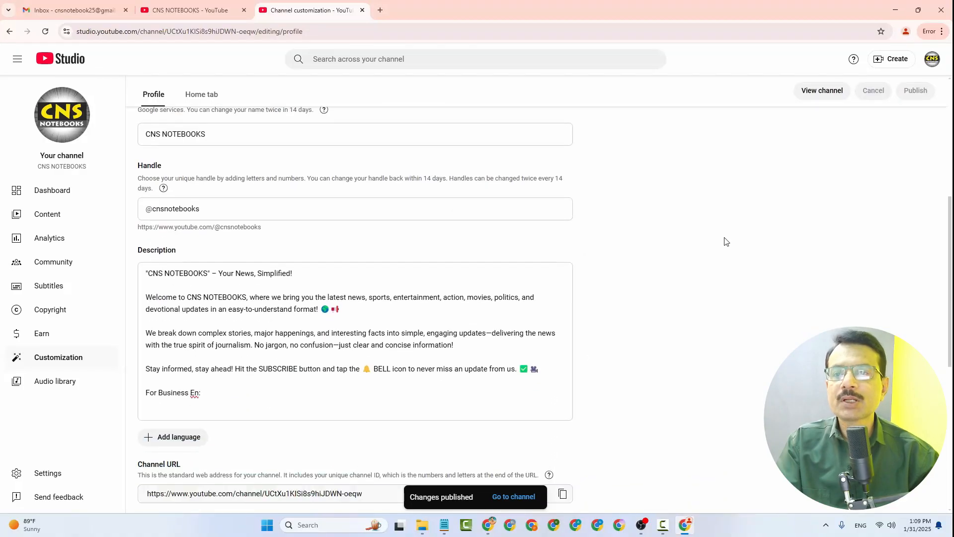
pyautogui.scroll(-4, 242, 281)
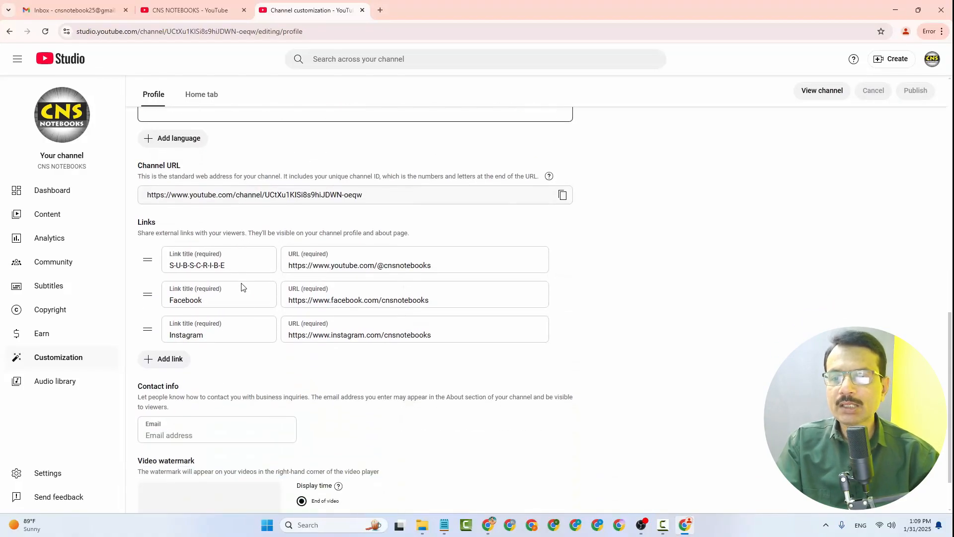
pyautogui.scroll(-1, 370, 403)
pyautogui.scroll(13, 405, 388)
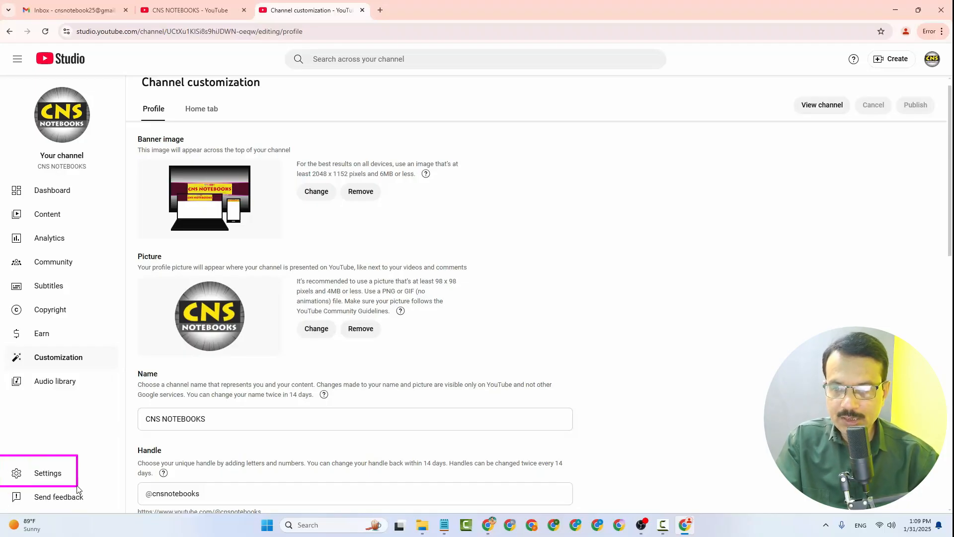
# Step: Open the channel's basic info in the Studio settings and set the country of residence to India
pyautogui.click(52, 475)
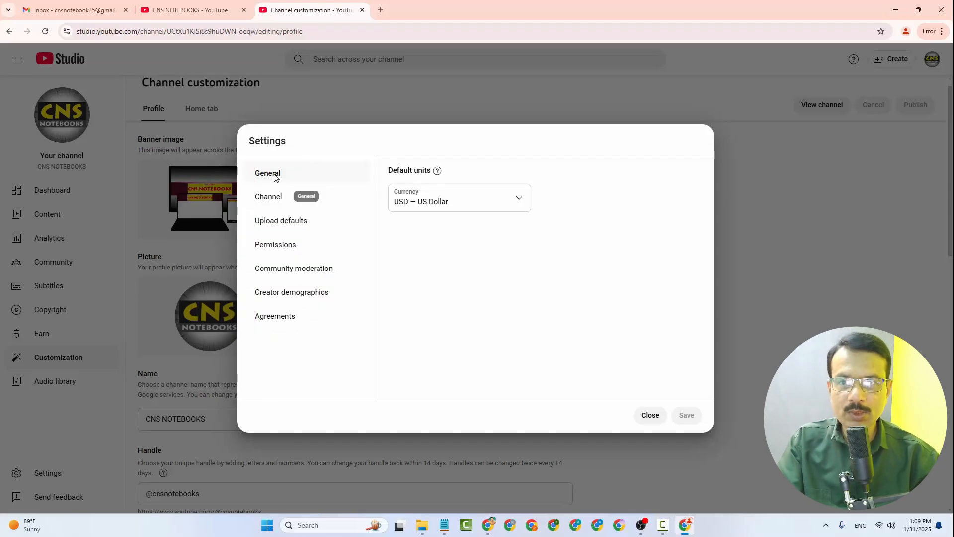
pyautogui.click(260, 198)
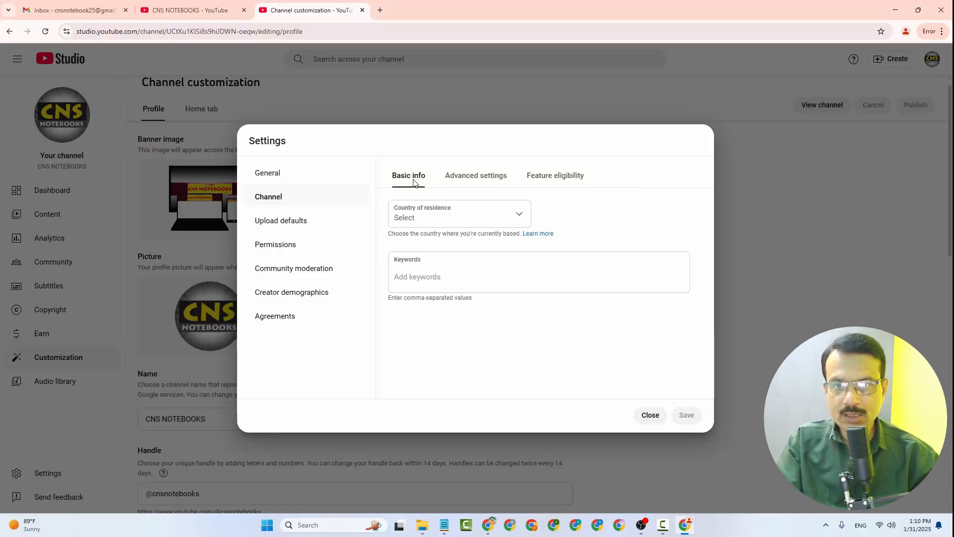
pyautogui.moveTo(387, 188)
pyautogui.mouseDown()
pyautogui.moveTo(545, 249)
pyautogui.moveTo(558, 243)
pyautogui.mouseUp()
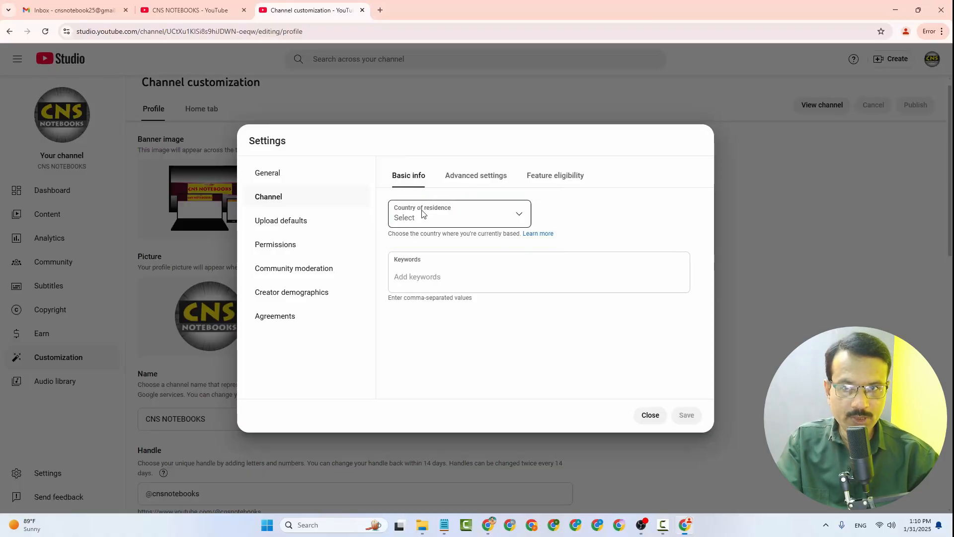
pyautogui.click(432, 219)
pyautogui.scroll(-12, 434, 253)
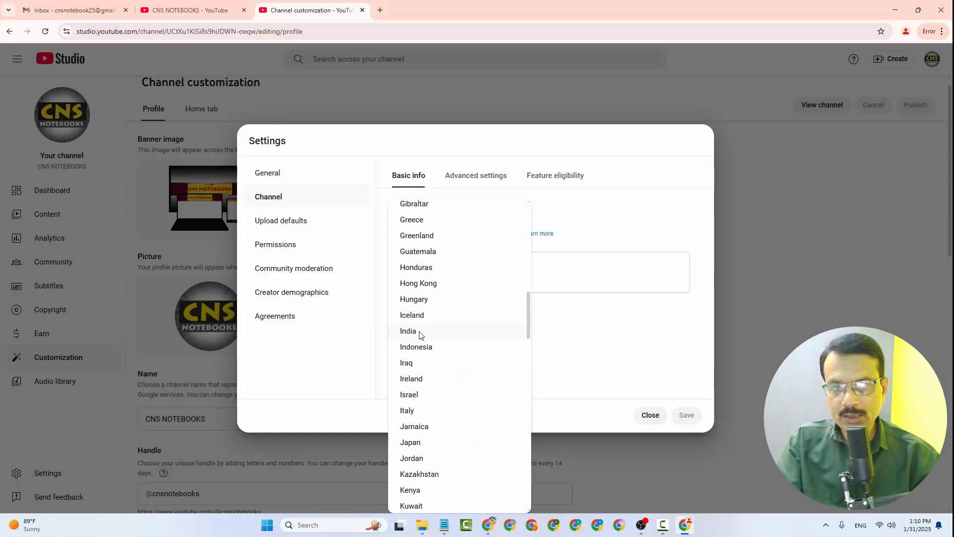
pyautogui.click(420, 333)
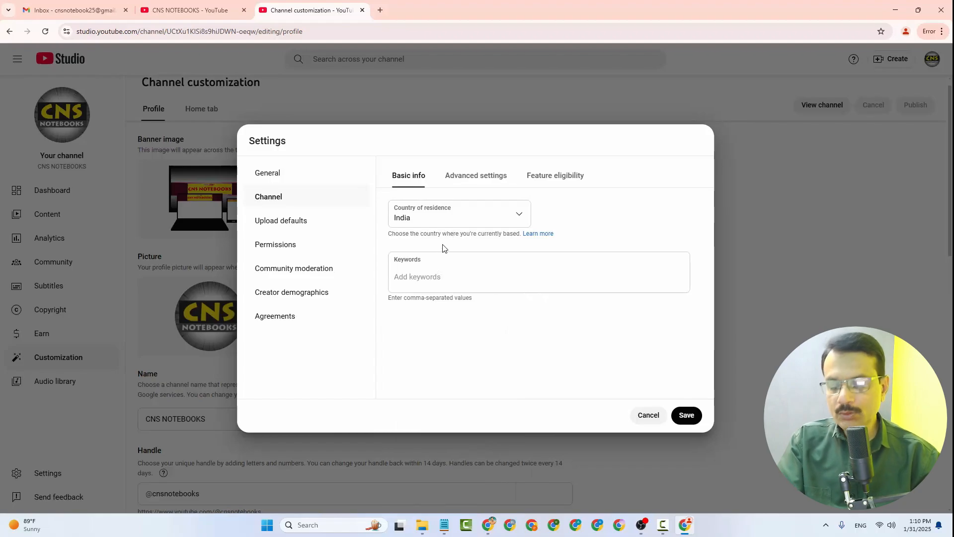
# Step: Copy the channel keywords list from the CNS NOTEBOOKS notes in Notepad and paste it into the channel's Keywords field
pyautogui.click(395, 266)
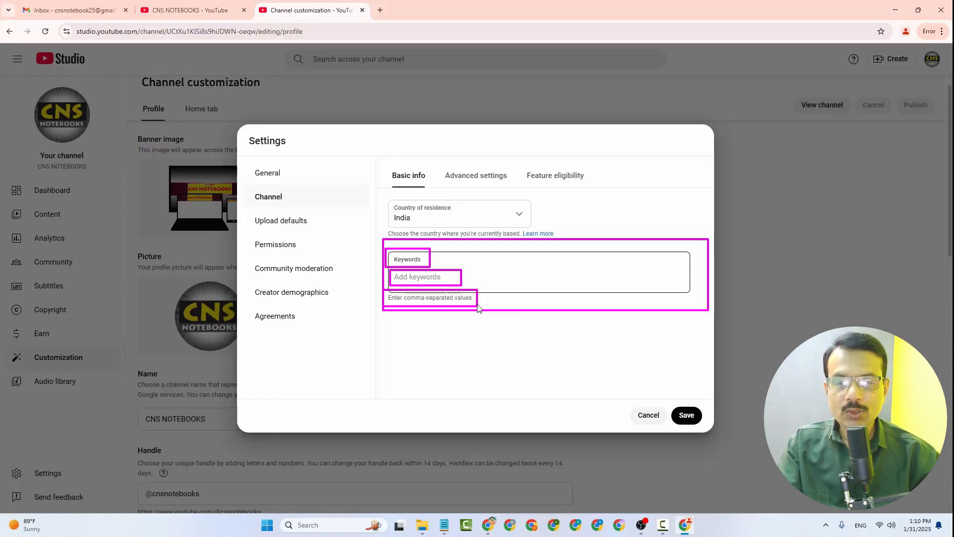
pyautogui.click(443, 525)
pyautogui.scroll(-2, 467, 331)
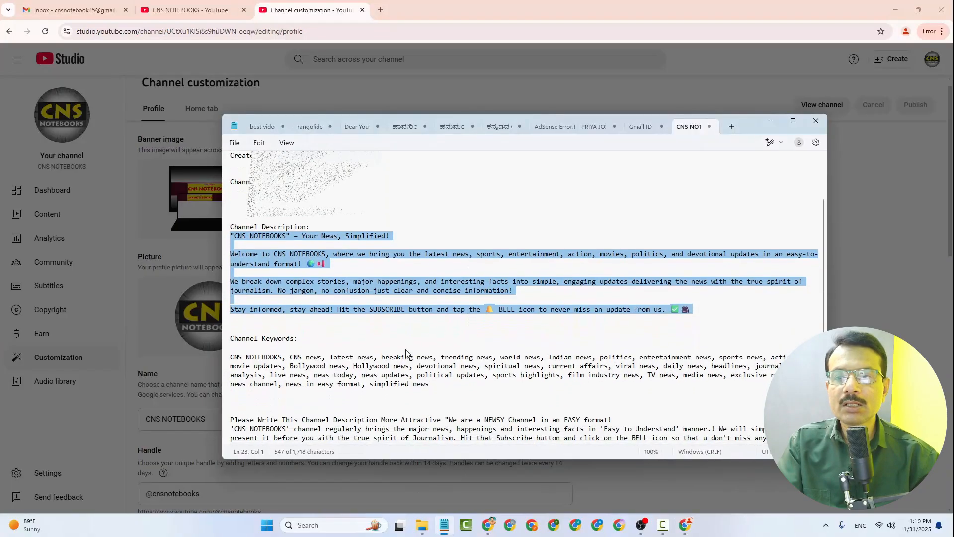
pyautogui.tripleClick(269, 342)
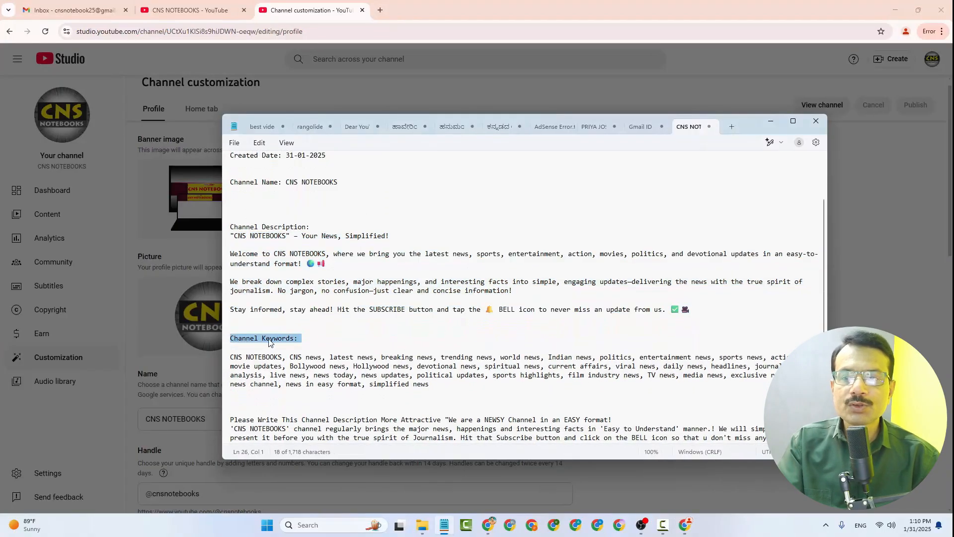
pyautogui.click(298, 342)
pyautogui.moveTo(231, 360); pyautogui.dragTo(437, 388)
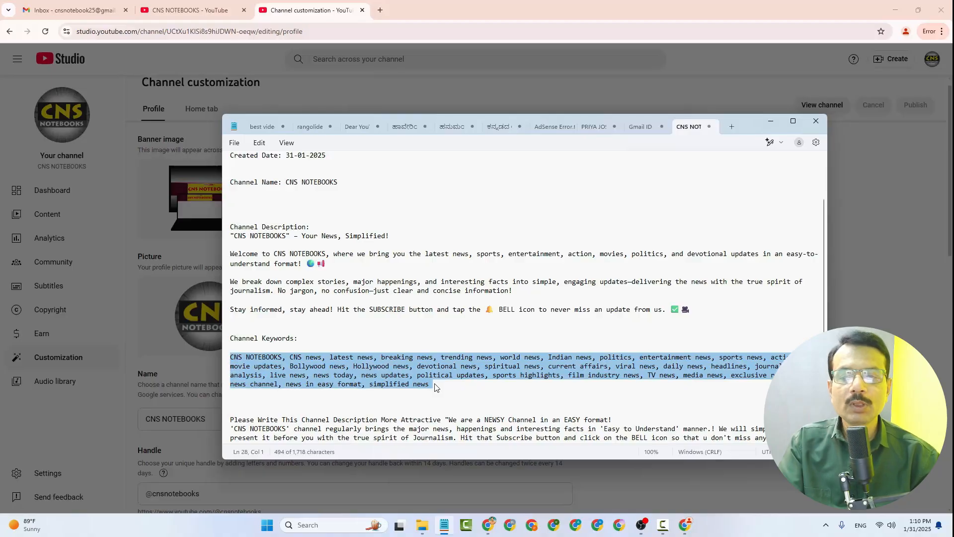
pyautogui.click(619, 472)
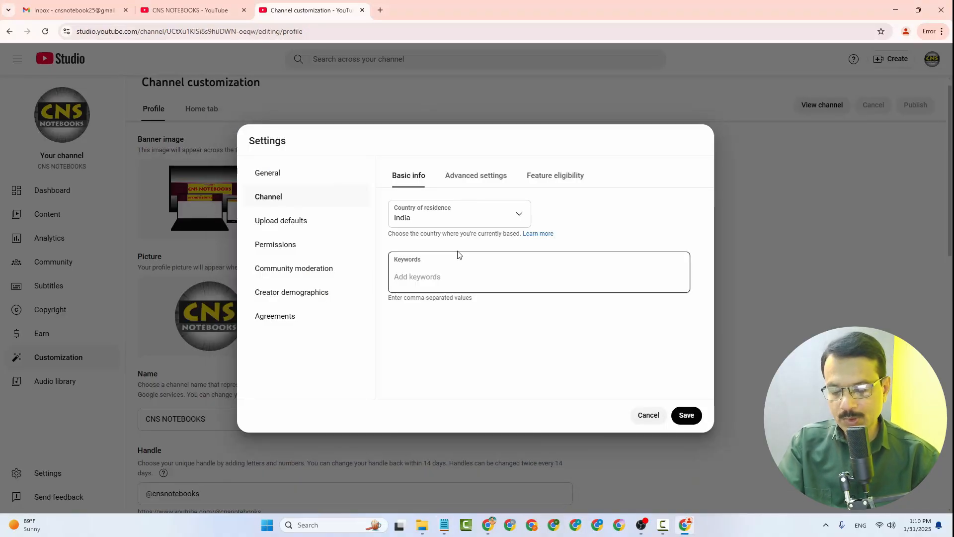
pyautogui.click(451, 277)
pyautogui.hotkey('ctrl', 'v')
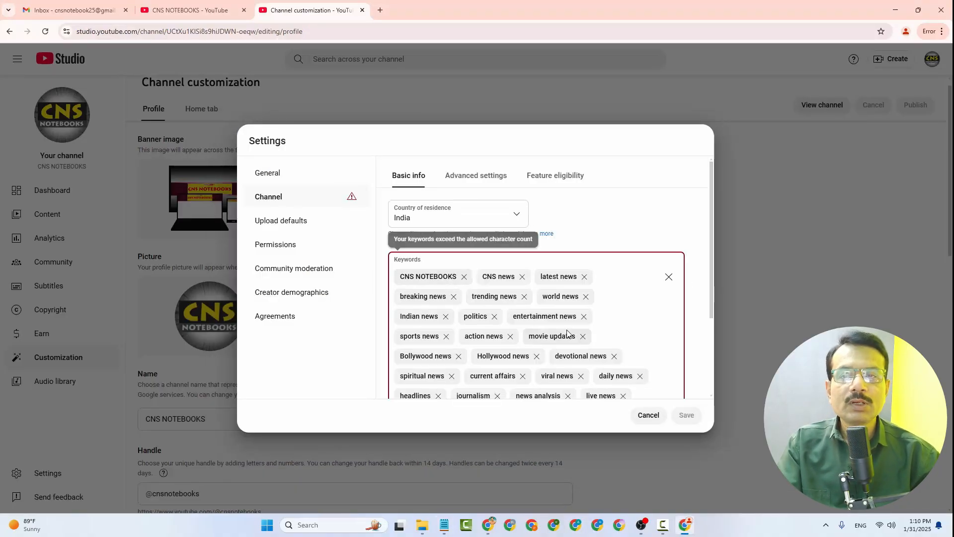
# Step: Remove the keywords "live news" and "daily news" to bring the keyword list within the 500-character limit
pyautogui.scroll(-3, 499, 279)
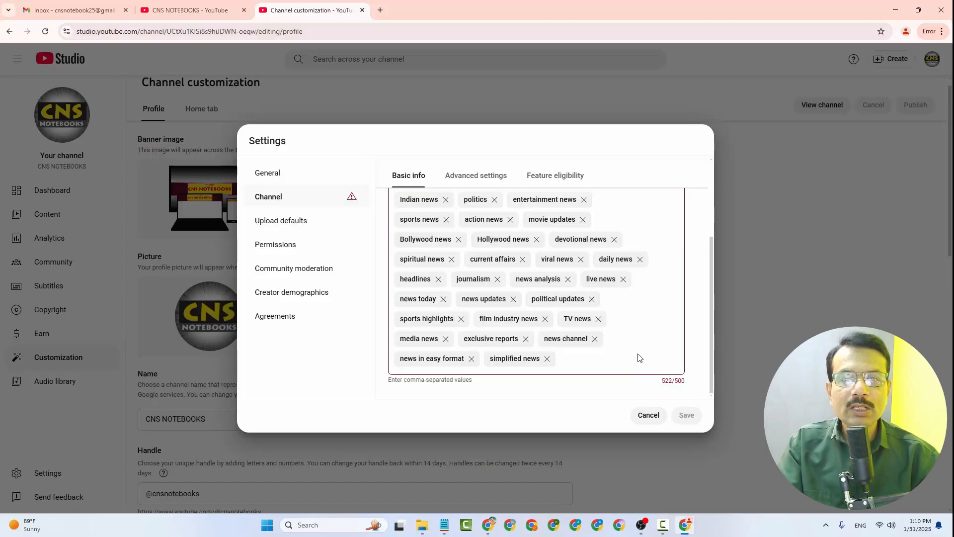
pyautogui.click(623, 279)
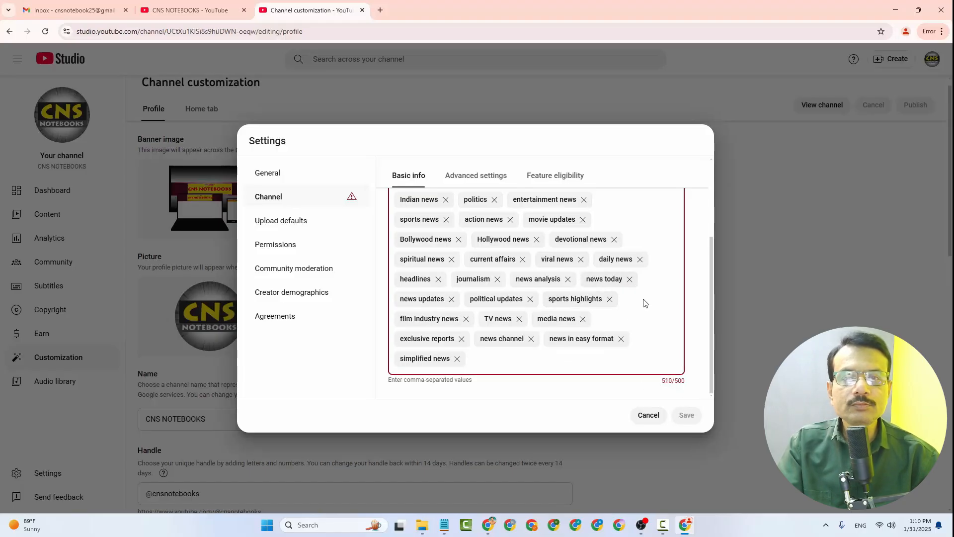
pyautogui.click(640, 259)
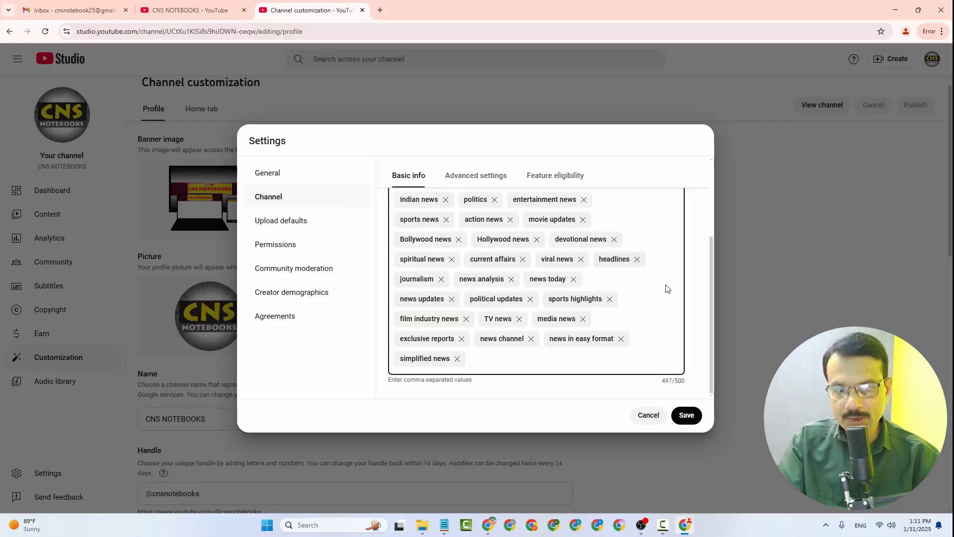
pyautogui.click(664, 384)
pyautogui.doubleClick(681, 382)
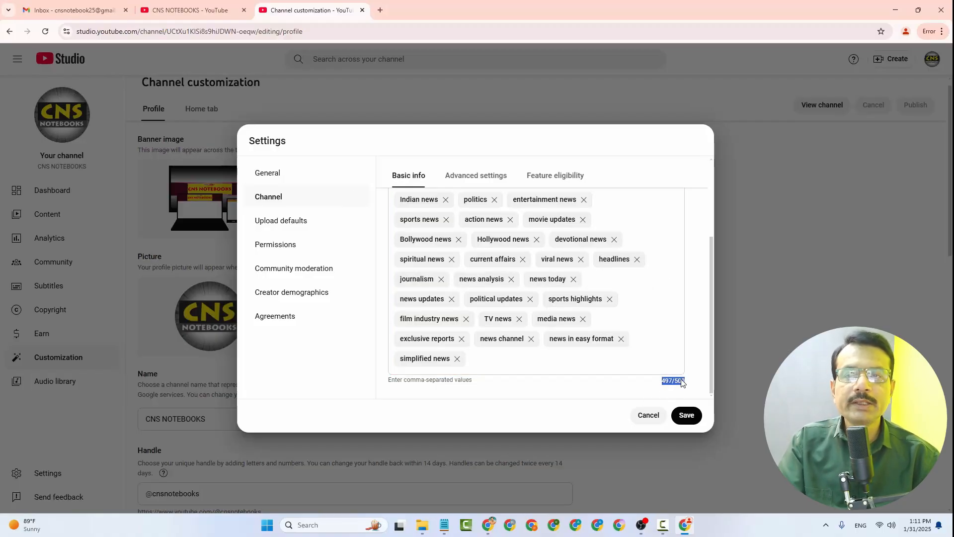
pyautogui.click(568, 392)
pyautogui.scroll(2, 565, 373)
pyautogui.scroll(1, 564, 366)
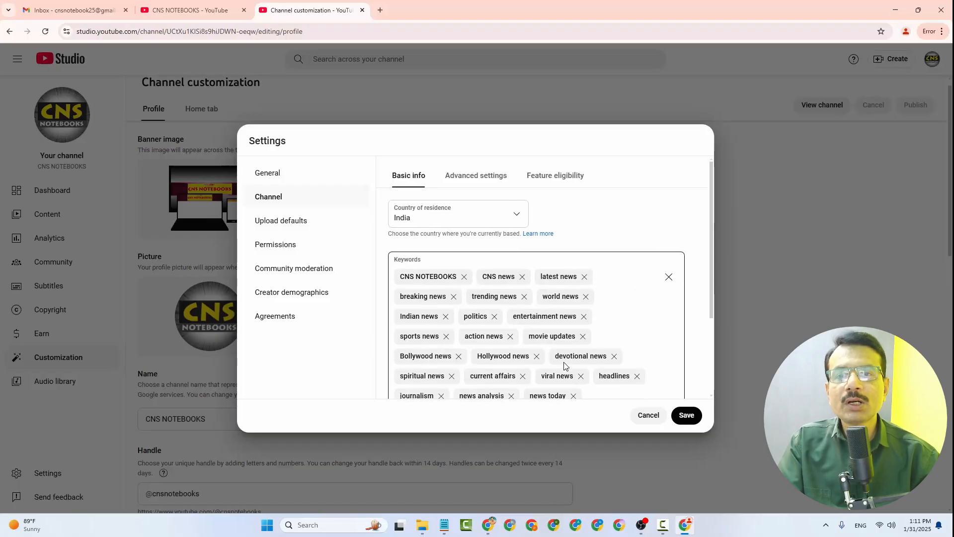
# Step: Set the channel's audience to not made for kids in the advanced settings and look through the remaining options there
pyautogui.click(474, 178)
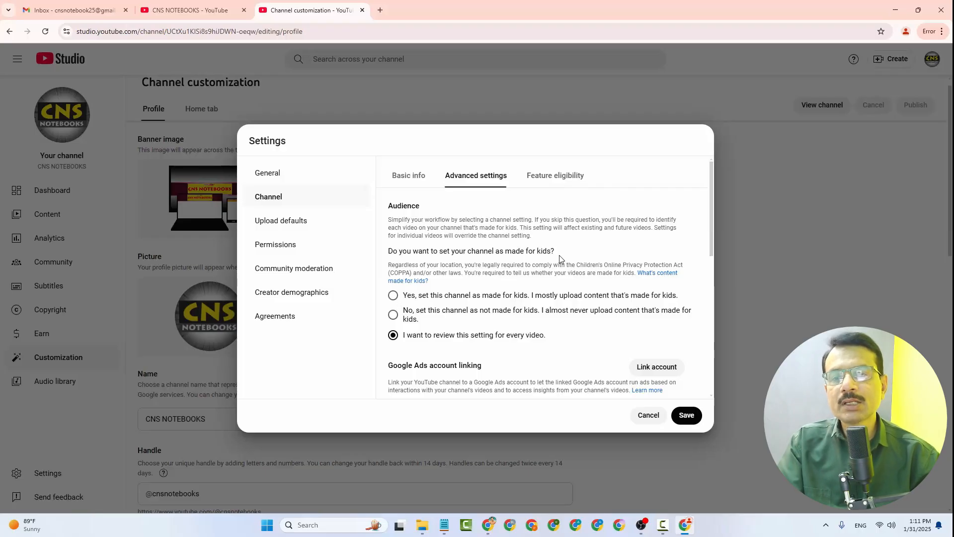
pyautogui.click(401, 319)
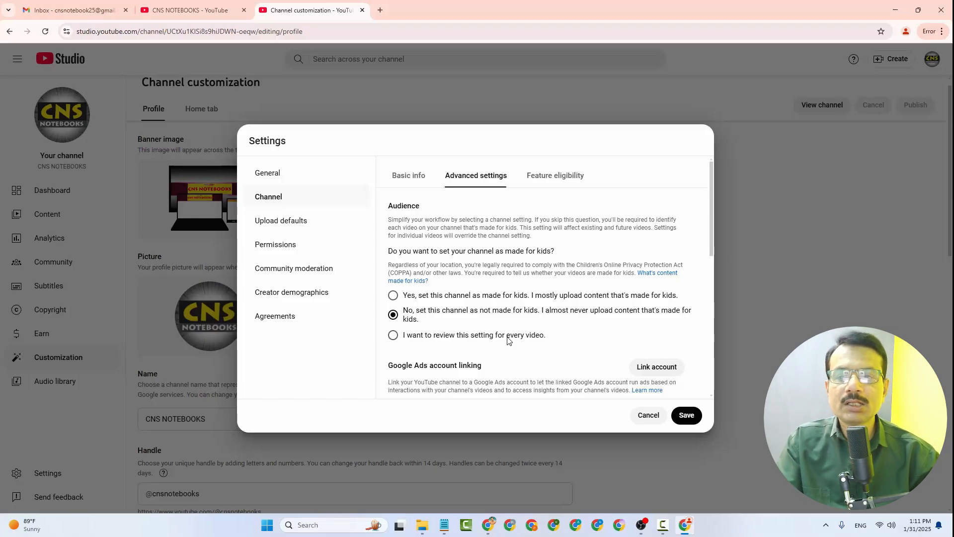
pyautogui.scroll(-2, 514, 322)
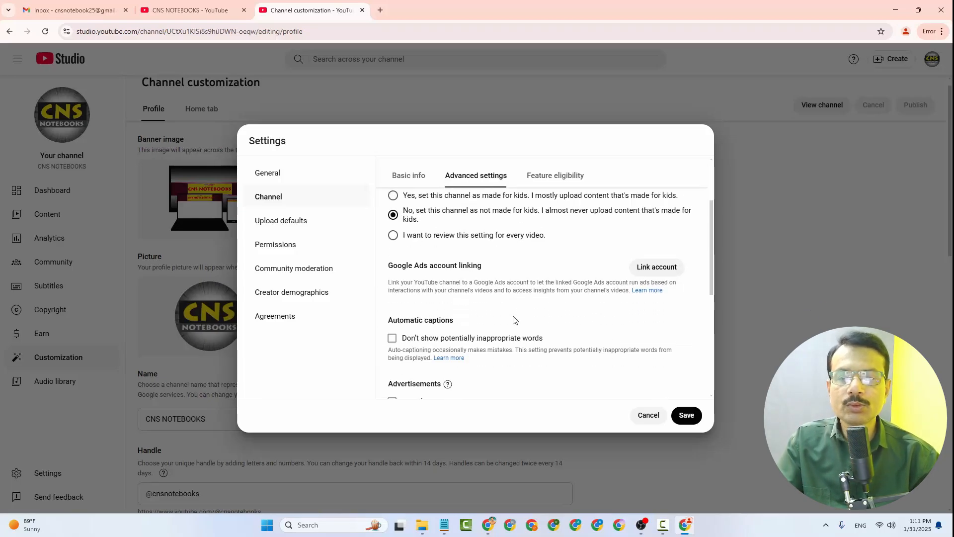
pyautogui.scroll(-5, 514, 320)
pyautogui.scroll(8, 515, 318)
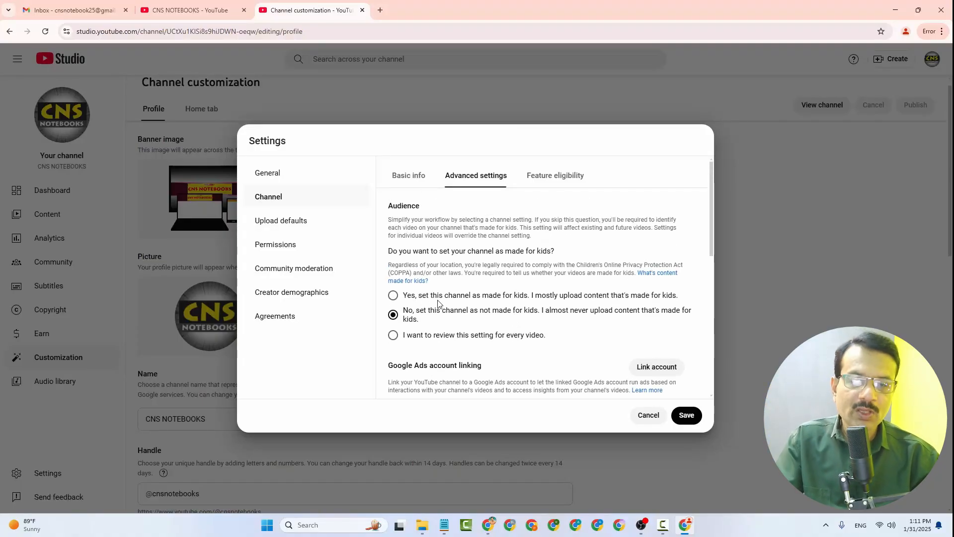
# Step: Review the requirements for Intermediate features under feature eligibility and start the phone number verification
pyautogui.click(556, 177)
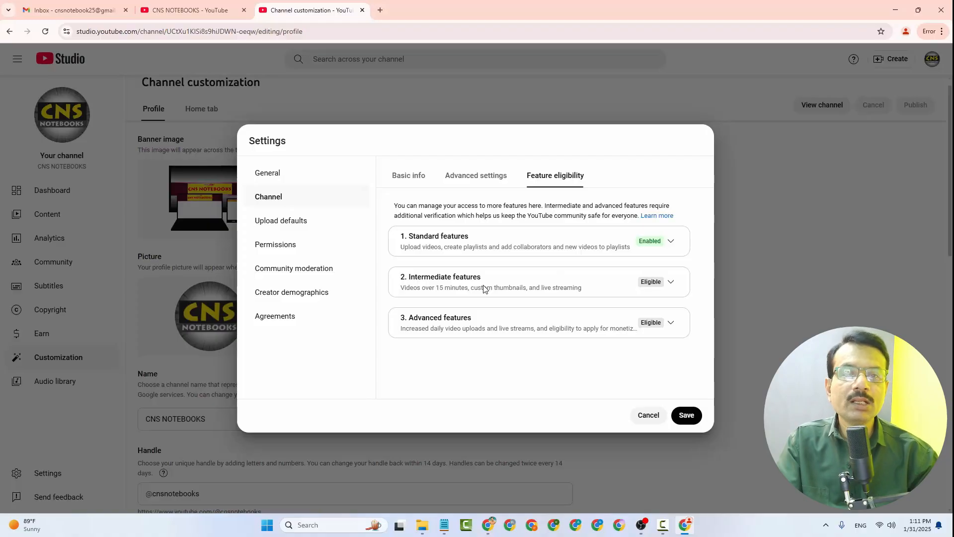
pyautogui.click(668, 282)
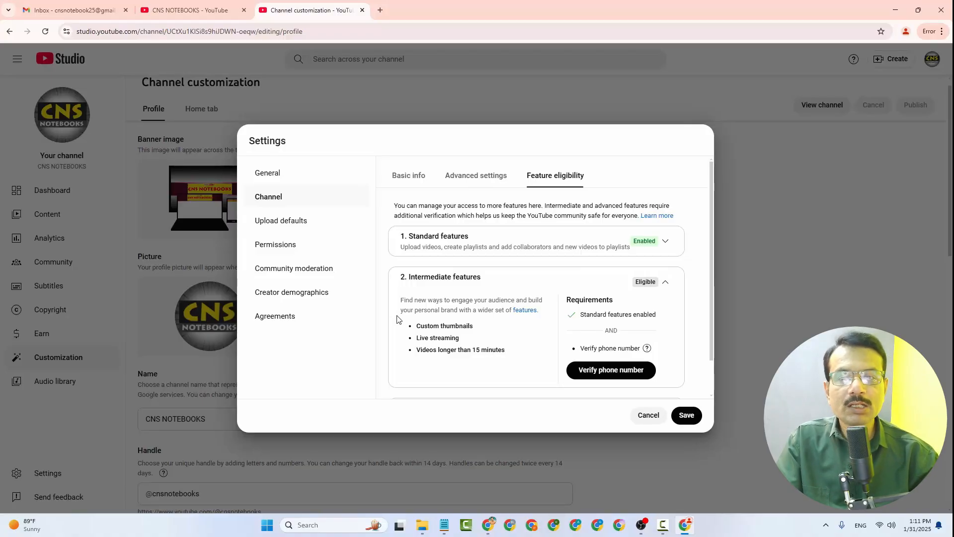
pyautogui.moveTo(398, 314); pyautogui.dragTo(487, 329)
pyautogui.moveTo(405, 332); pyautogui.dragTo(471, 342)
pyautogui.moveTo(402, 345)
pyautogui.mouseDown()
pyautogui.moveTo(426, 358)
pyautogui.moveTo(517, 359)
pyautogui.mouseUp()
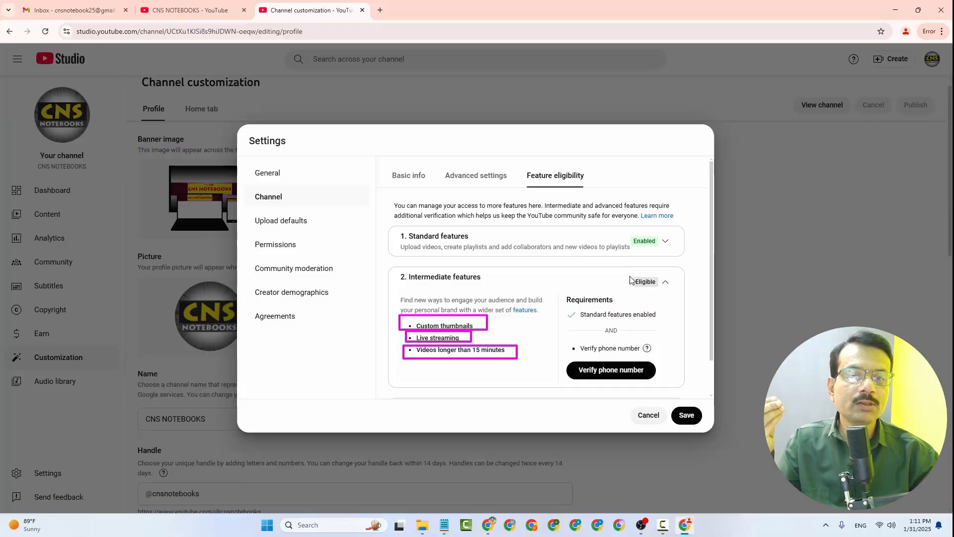
pyautogui.moveTo(627, 274)
pyautogui.mouseDown()
pyautogui.moveTo(684, 299)
pyautogui.moveTo(667, 288)
pyautogui.moveTo(677, 292)
pyautogui.mouseUp()
pyautogui.moveTo(631, 227)
pyautogui.mouseDown()
pyautogui.moveTo(638, 246)
pyautogui.moveTo(679, 256)
pyautogui.mouseUp()
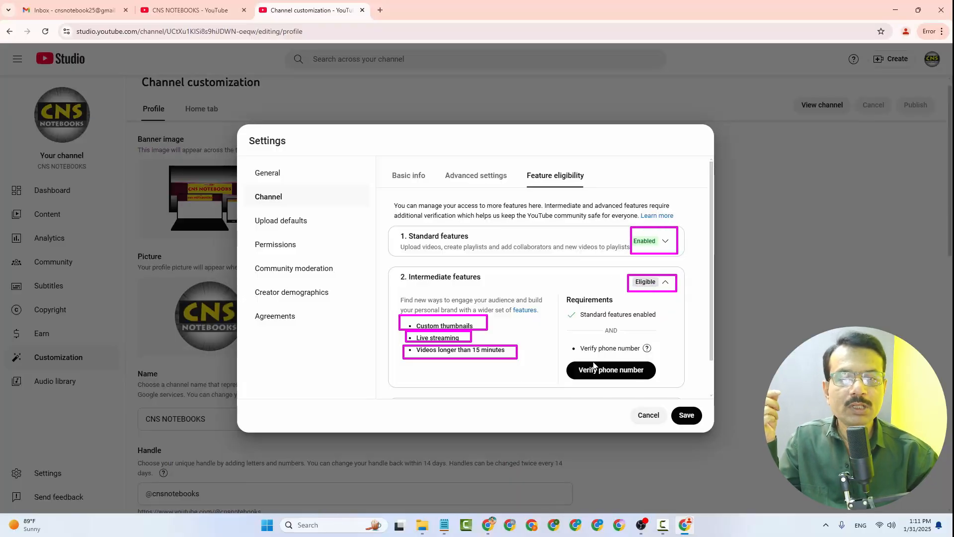
pyautogui.moveTo(561, 341); pyautogui.dragTo(679, 387)
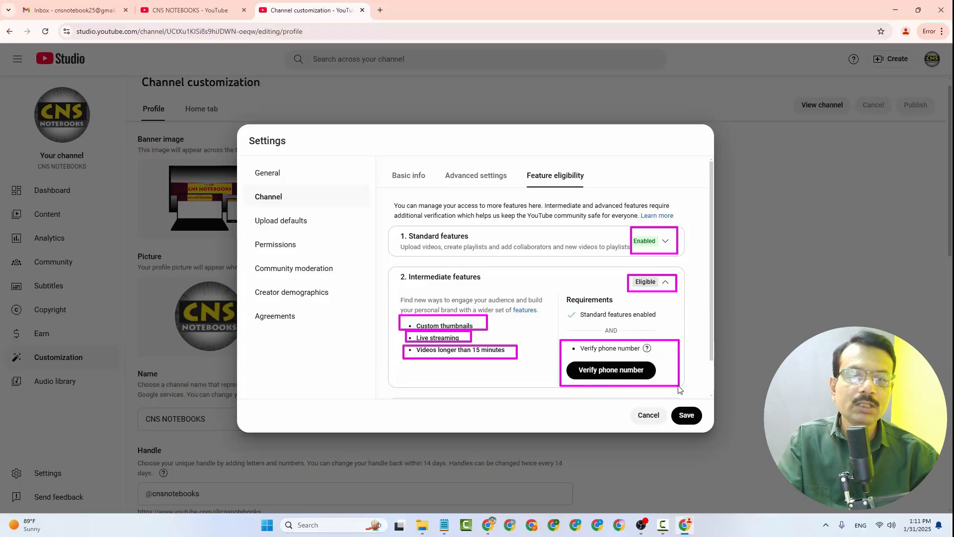
pyautogui.click(598, 371)
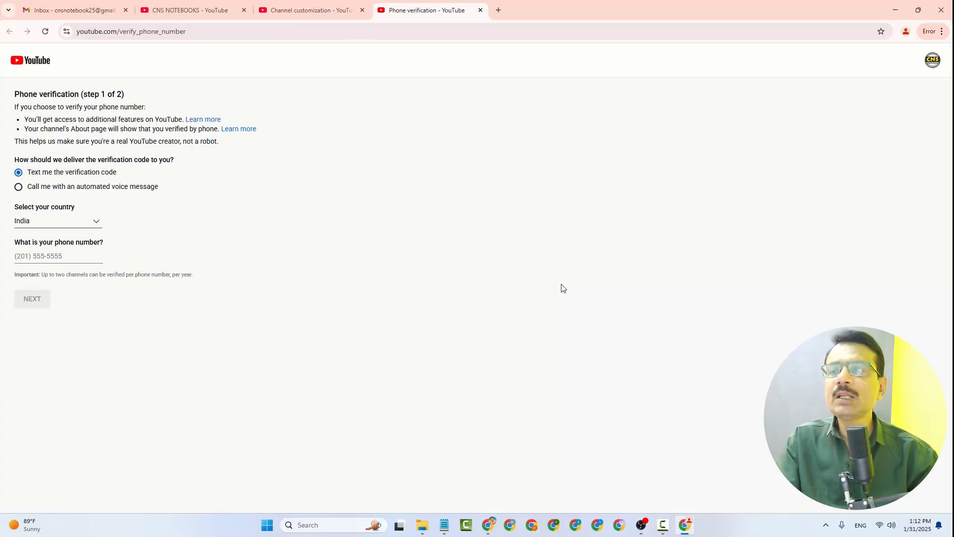
# Step: Copy the mobile number from the CNS NOTEBOOKS notes in Notepad into the phone verification form and request the code by text message
pyautogui.click(55, 259)
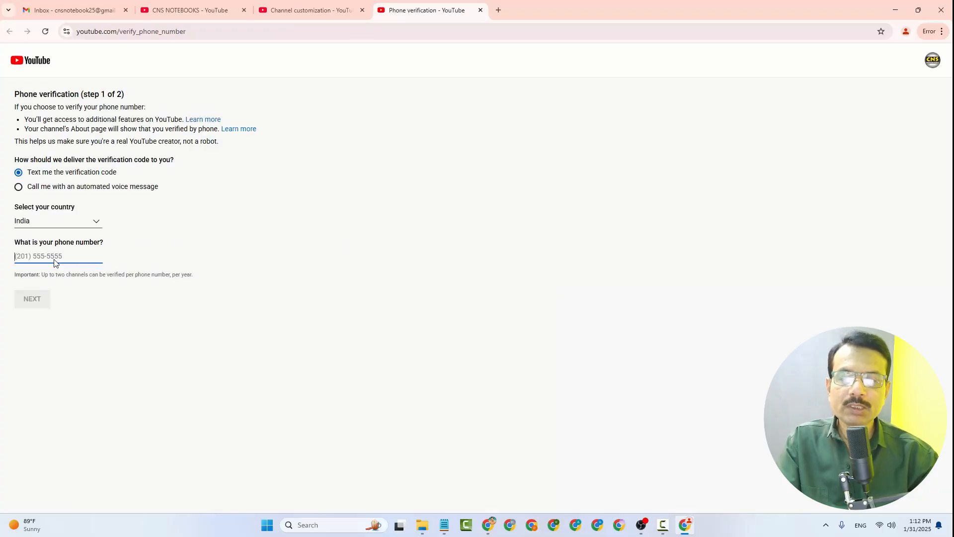
pyautogui.click(444, 523)
pyautogui.scroll(3, 319, 231)
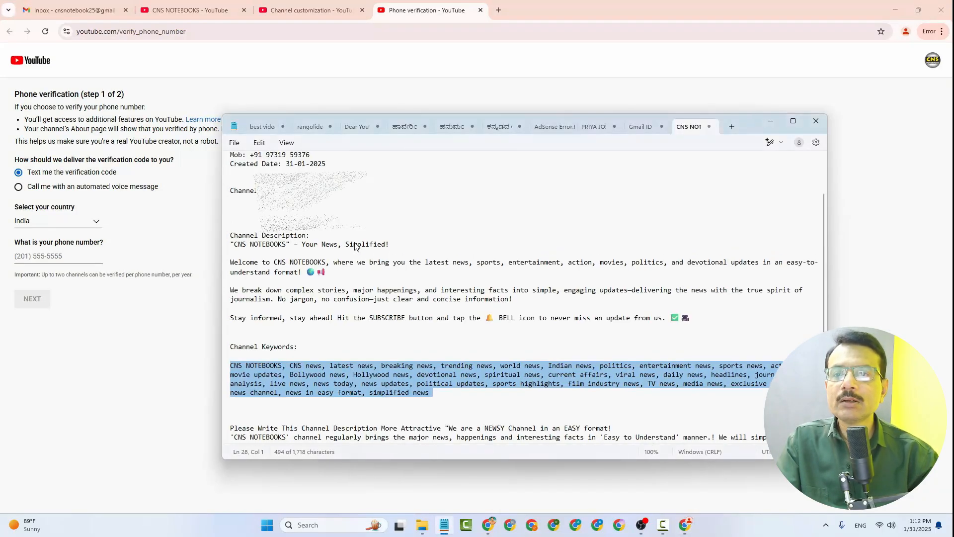
pyautogui.doubleClick(288, 208)
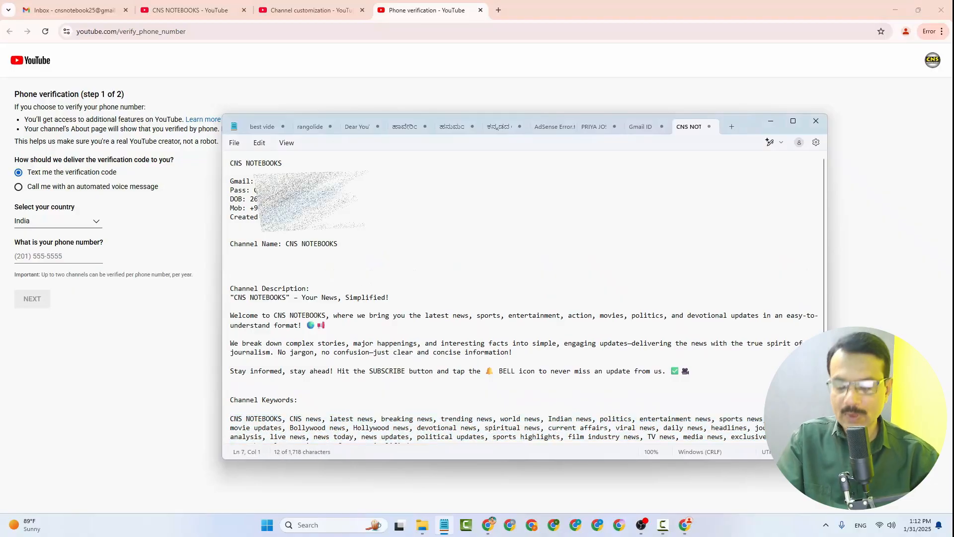
pyautogui.hotkey('shift', 'Left')
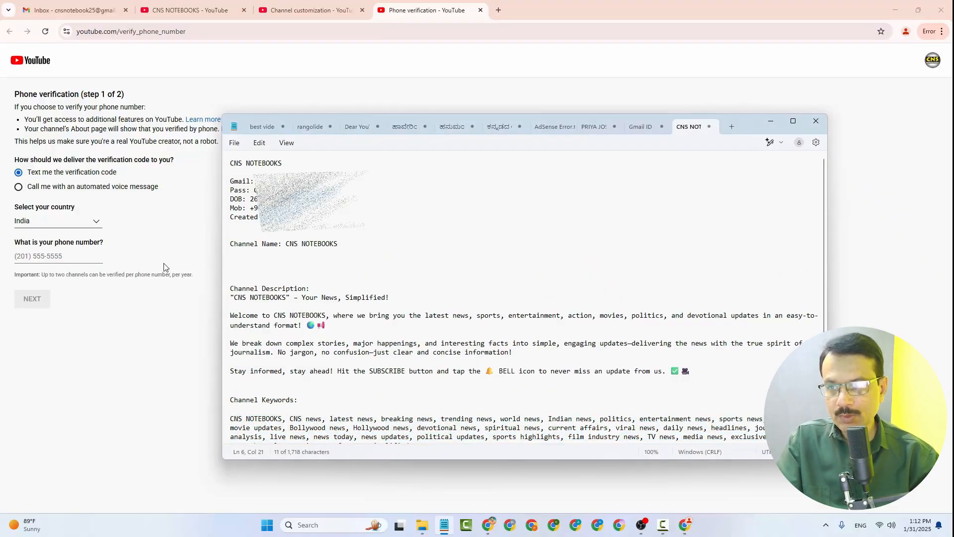
pyautogui.click(85, 263)
pyautogui.hotkey('ctrl', 'v')
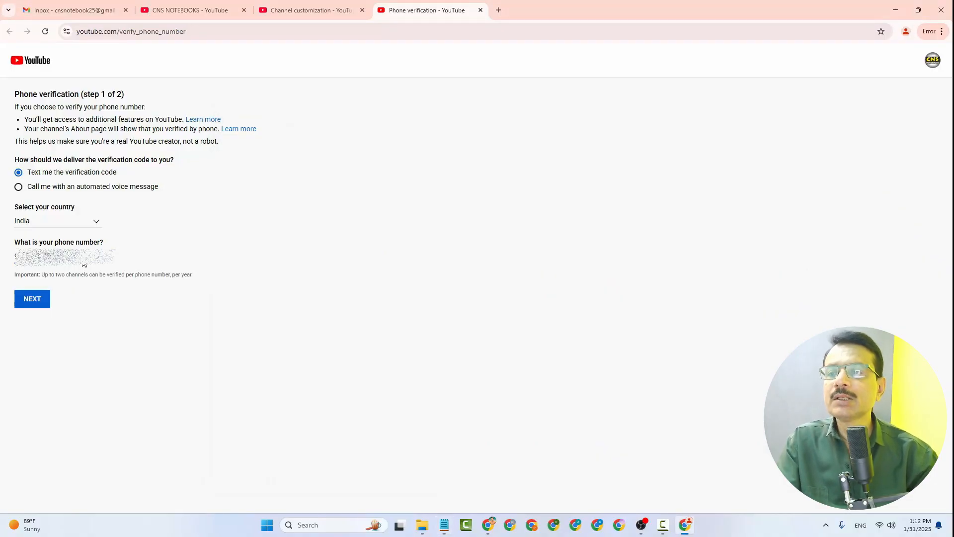
pyautogui.click(30, 300)
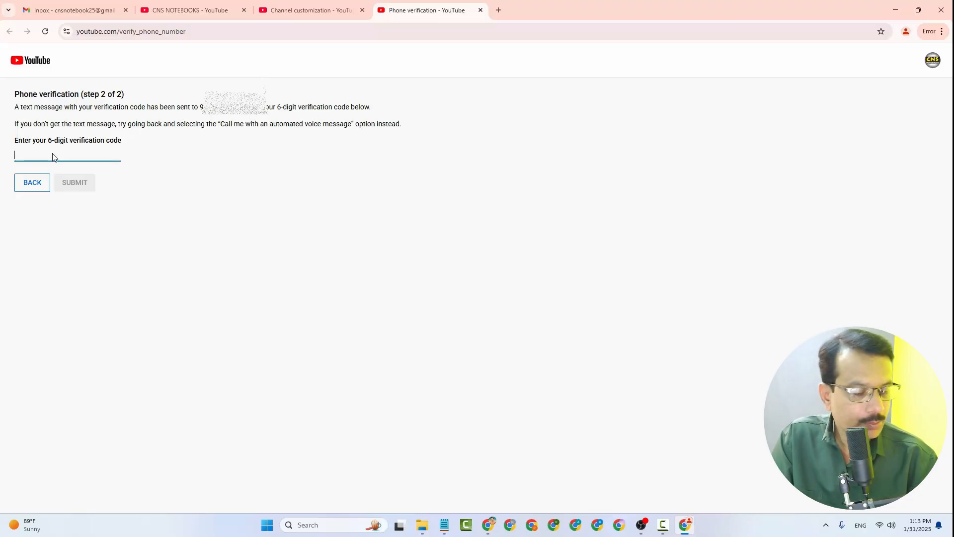
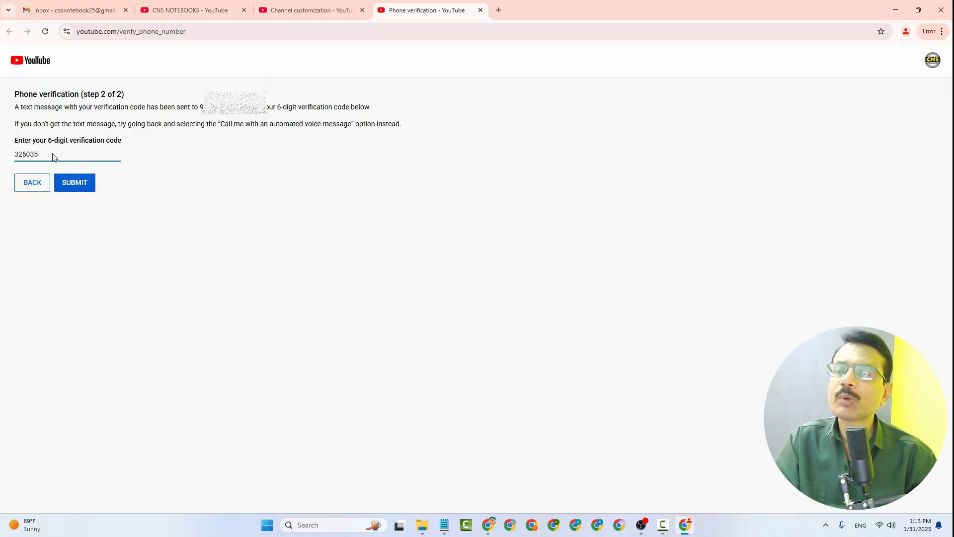
# Step: Enter the 6-digit verification code received by text message and submit it to verify the phone number
pyautogui.click(76, 182)
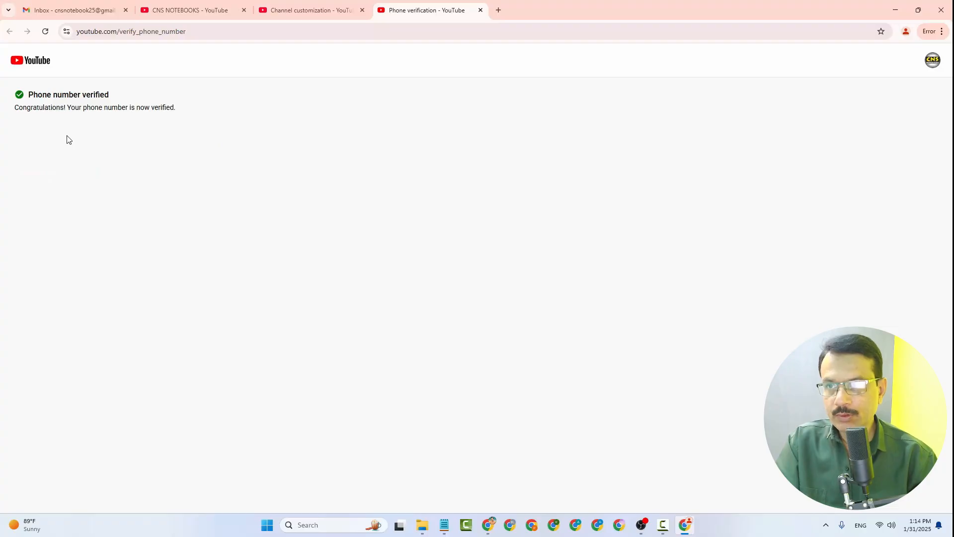
pyautogui.moveTo(9, 83)
pyautogui.mouseDown()
pyautogui.moveTo(131, 122)
pyautogui.moveTo(193, 120)
pyautogui.mouseUp()
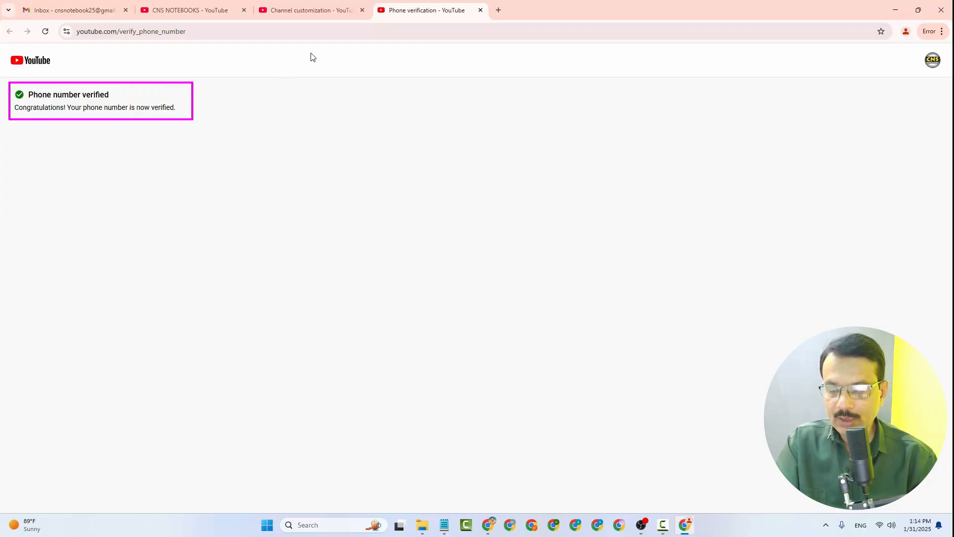
# Step: Return to the channel settings in YouTube Studio and check the status of the Intermediate and Advanced features under feature eligibility
pyautogui.click(318, 10)
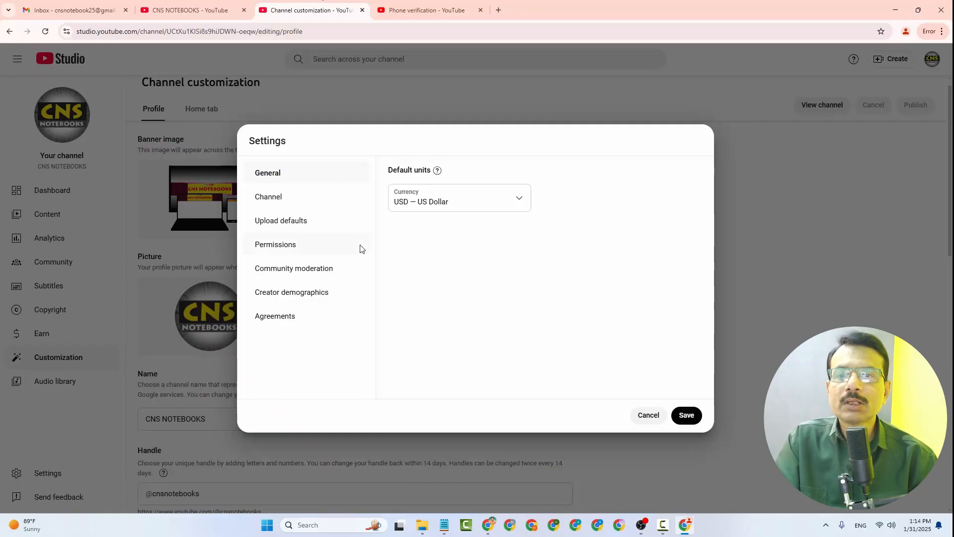
pyautogui.click(298, 222)
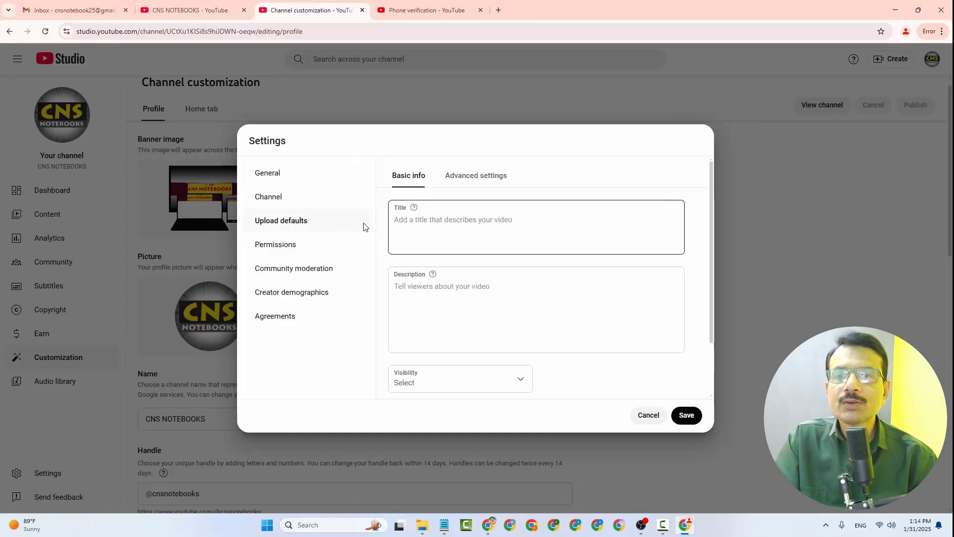
pyautogui.click(276, 197)
pyautogui.click(572, 181)
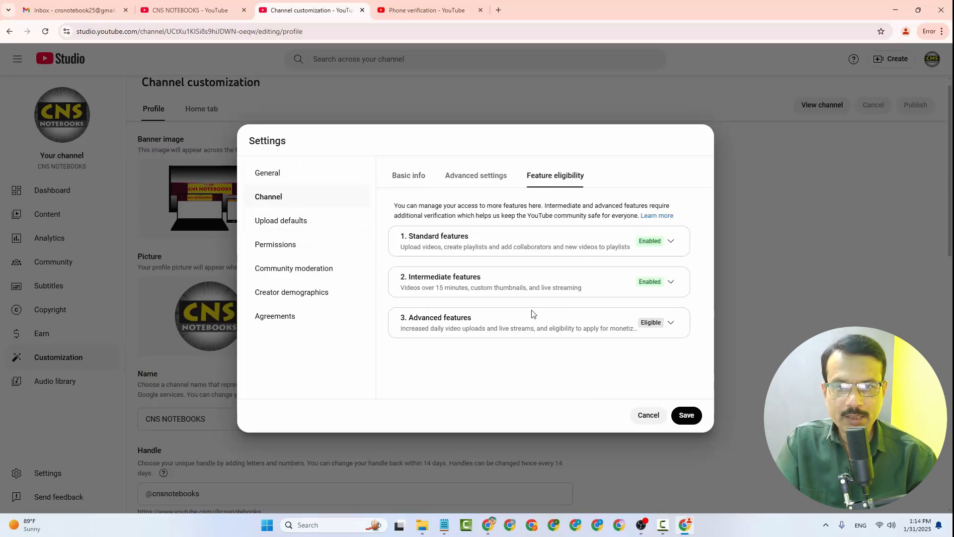
pyautogui.moveTo(384, 261); pyautogui.dragTo(698, 305)
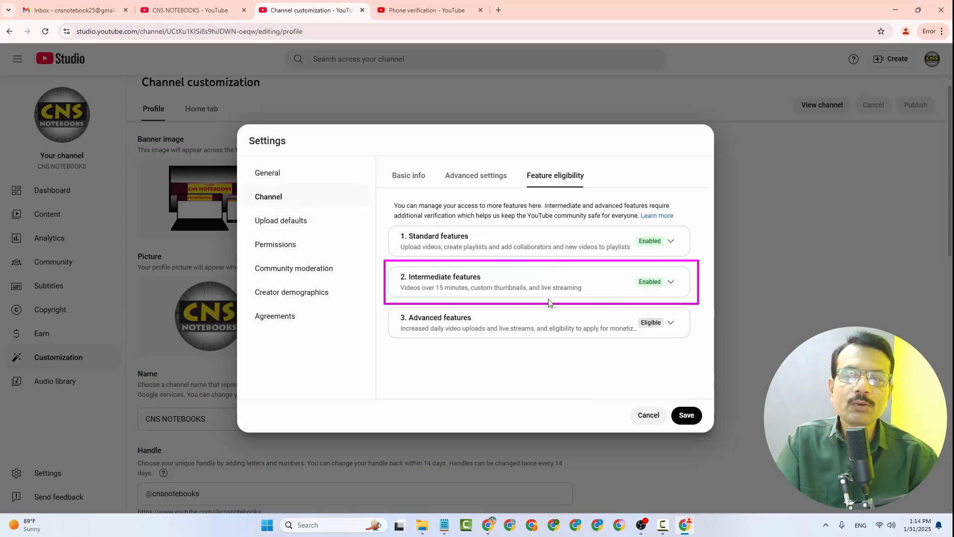
pyautogui.moveTo(384, 311); pyautogui.dragTo(698, 342)
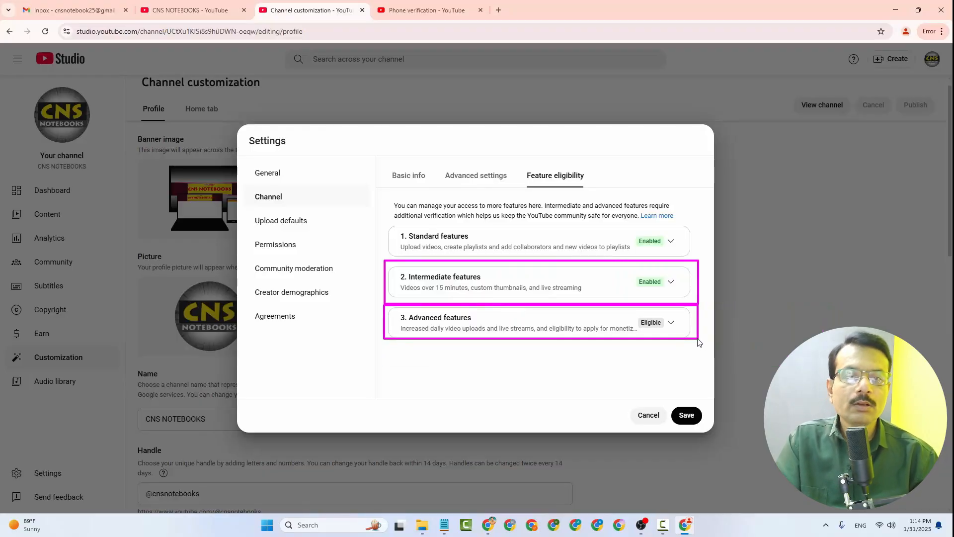
# Step: Expand Advanced features and review the benefits offered and the verification requirements for accessing them
pyautogui.click(671, 323)
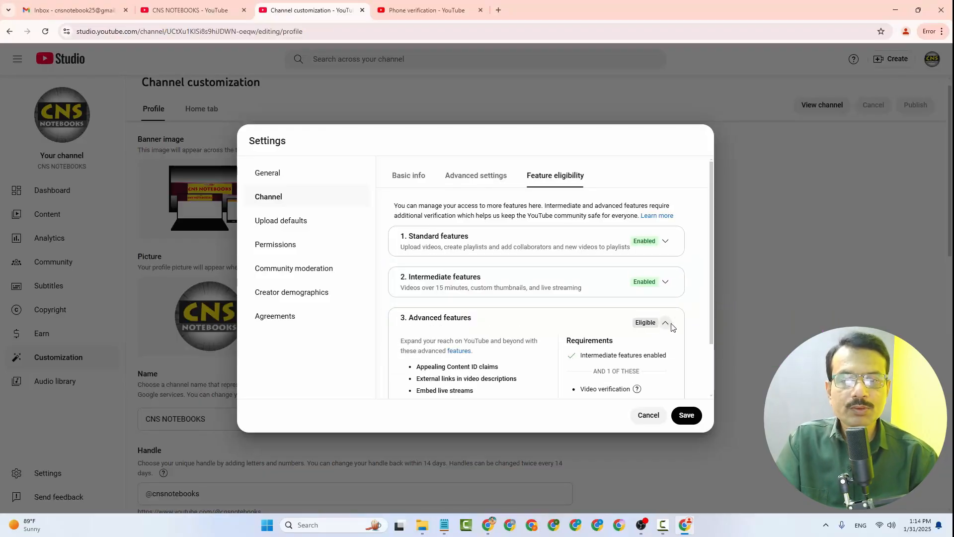
pyautogui.scroll(-2, 639, 341)
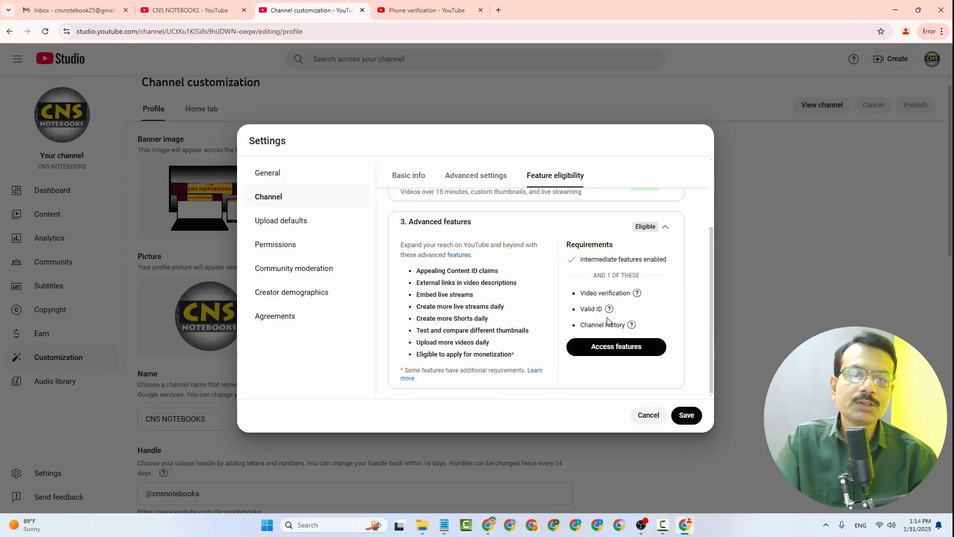
pyautogui.moveTo(587, 332)
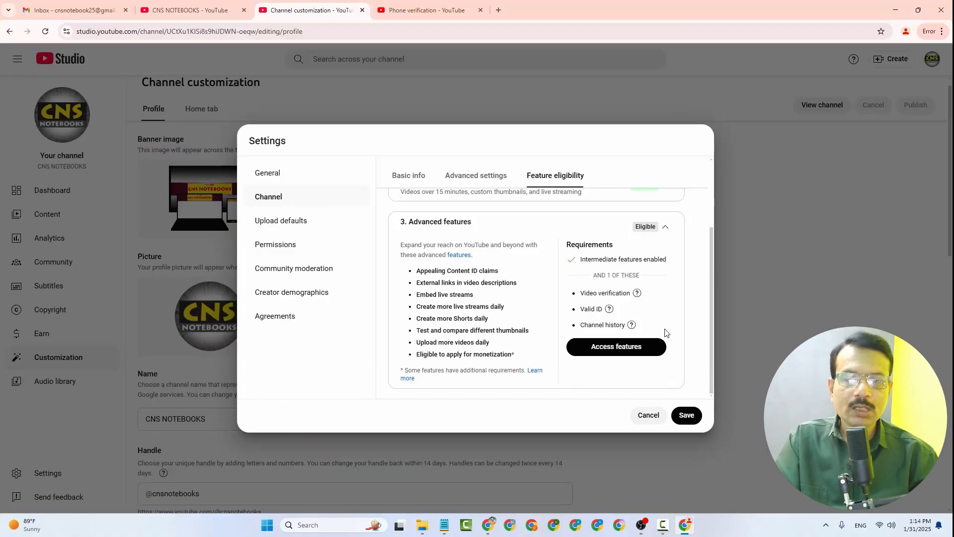
pyautogui.scroll(1, 679, 313)
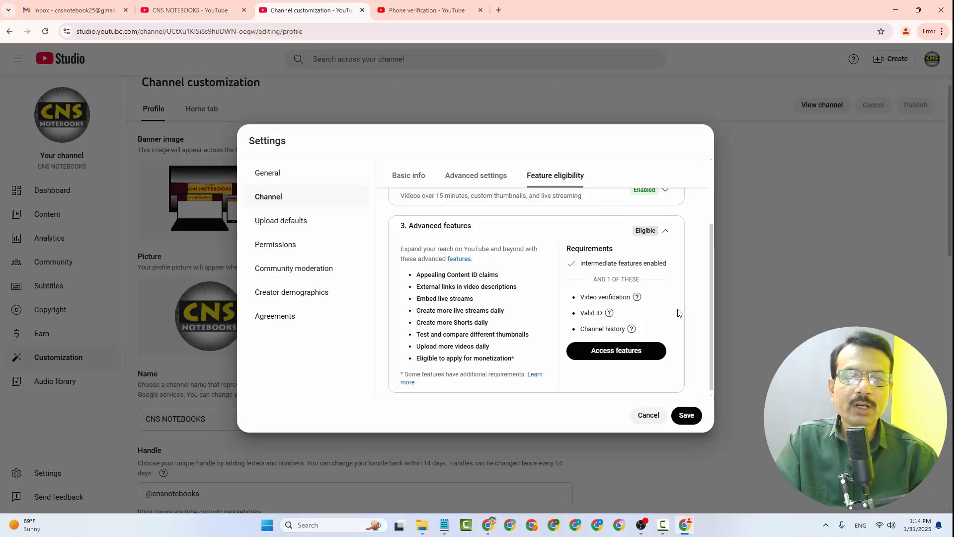
pyautogui.moveTo(642, 345)
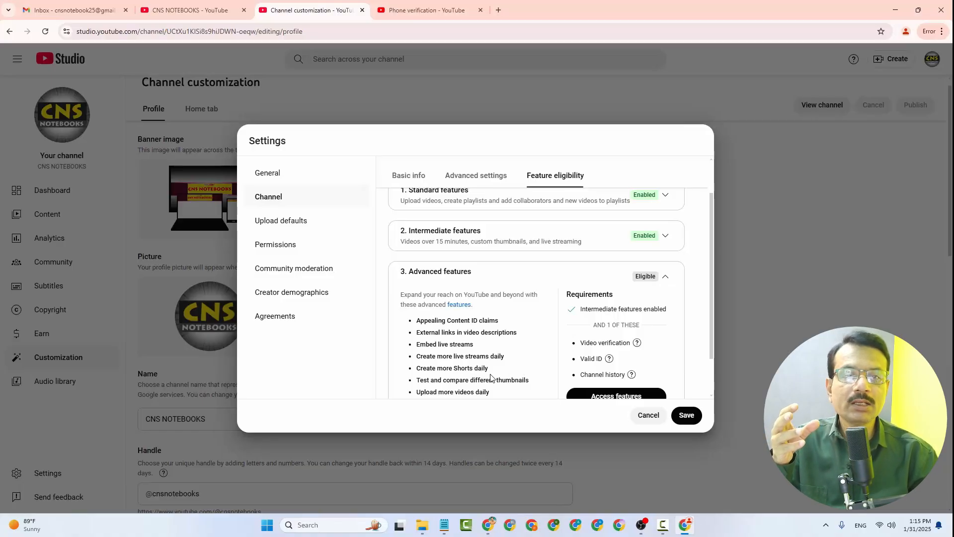
pyautogui.moveTo(712, 288); pyautogui.dragTo(706, 316)
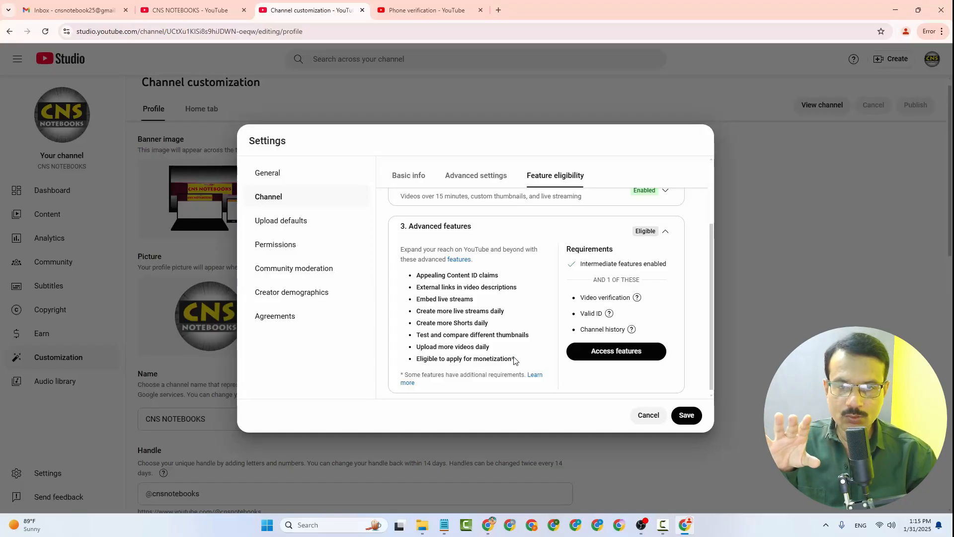
pyautogui.scroll(2, 638, 366)
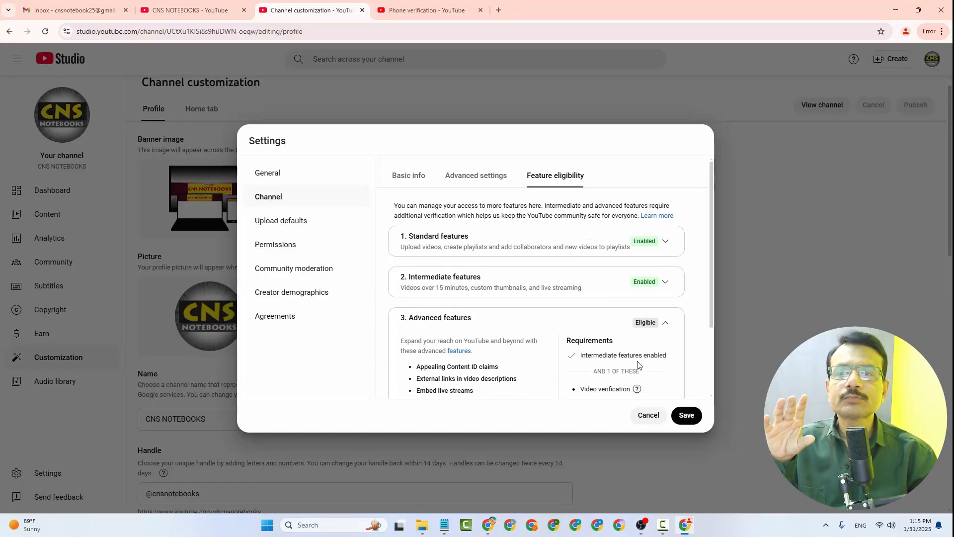
# Step: Set the default visibility for uploads to Unlisted in the upload defaults
pyautogui.click(267, 222)
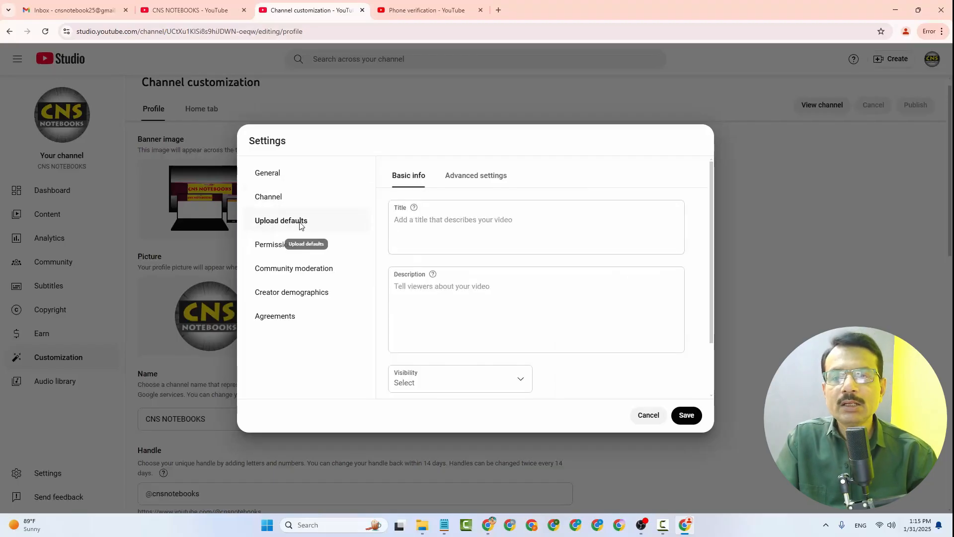
pyautogui.scroll(-1, 555, 255)
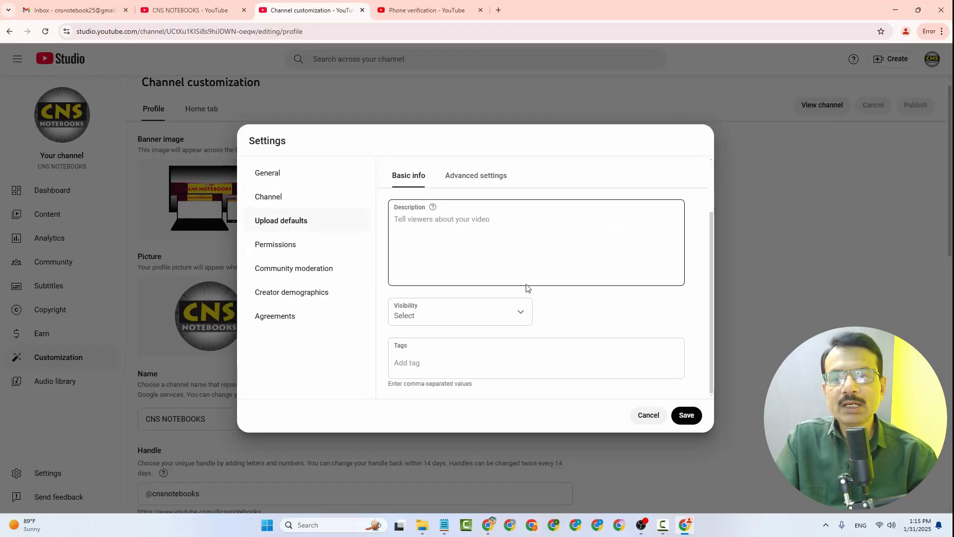
pyautogui.click(428, 312)
pyautogui.click(419, 343)
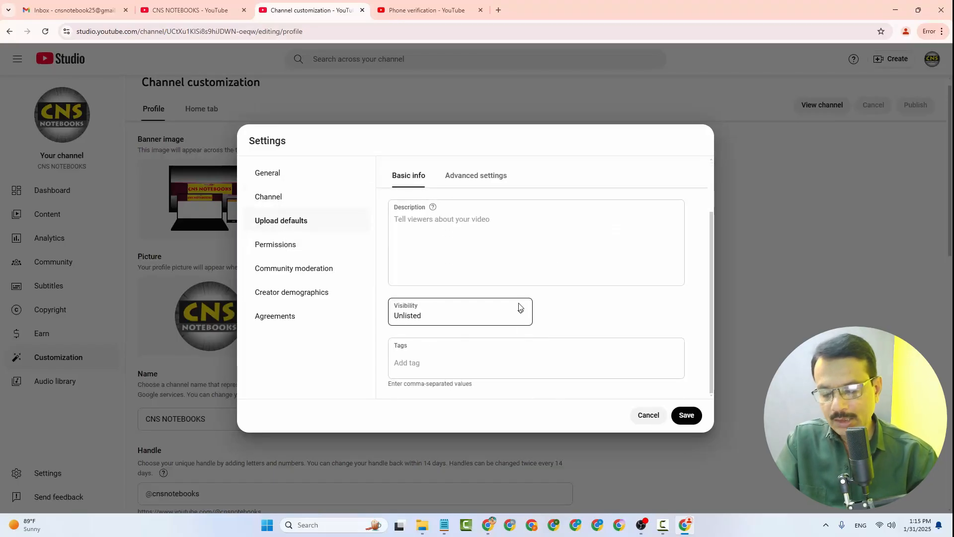
# Step: Add "cns notebooks" as a default tag for uploads
pyautogui.click(442, 372)
pyautogui.write('cns')
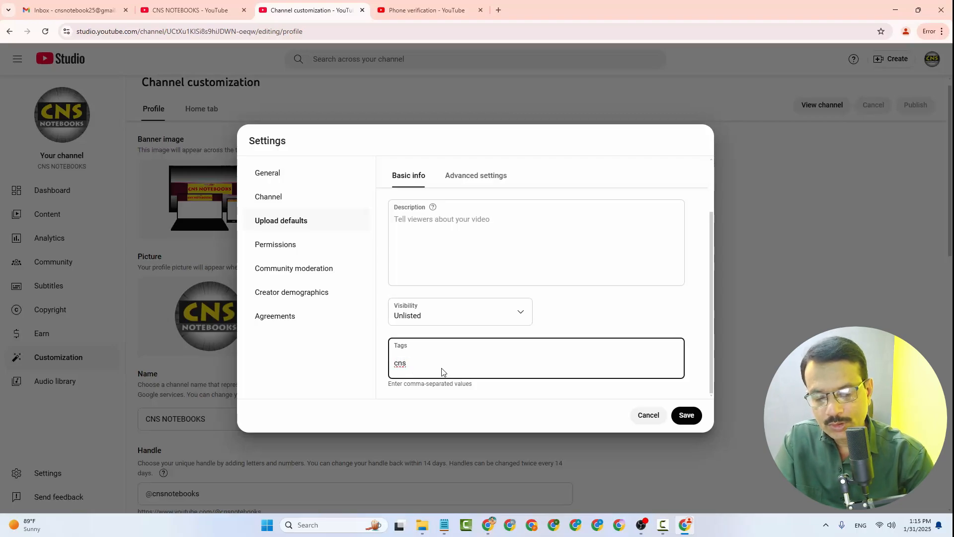
pyautogui.write(' noteb')
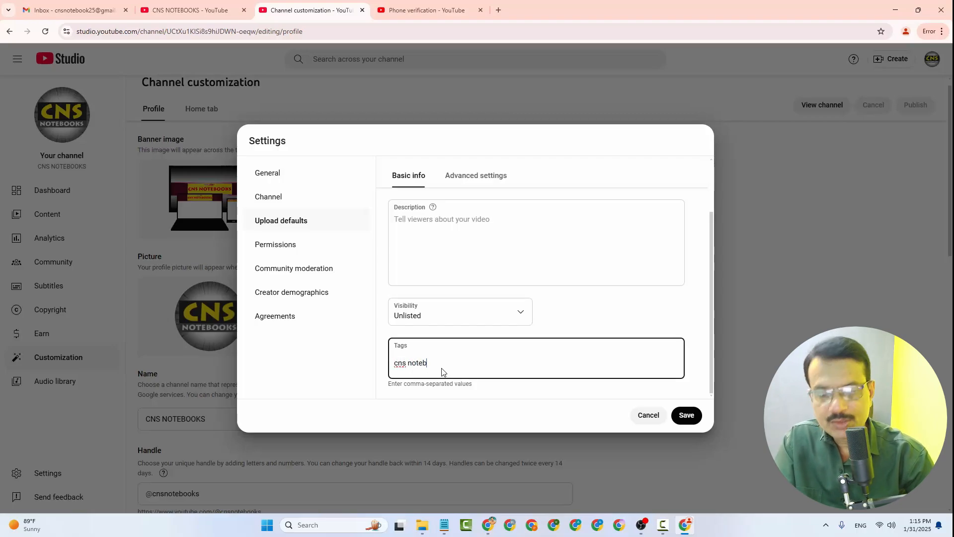
pyautogui.write('ooks')
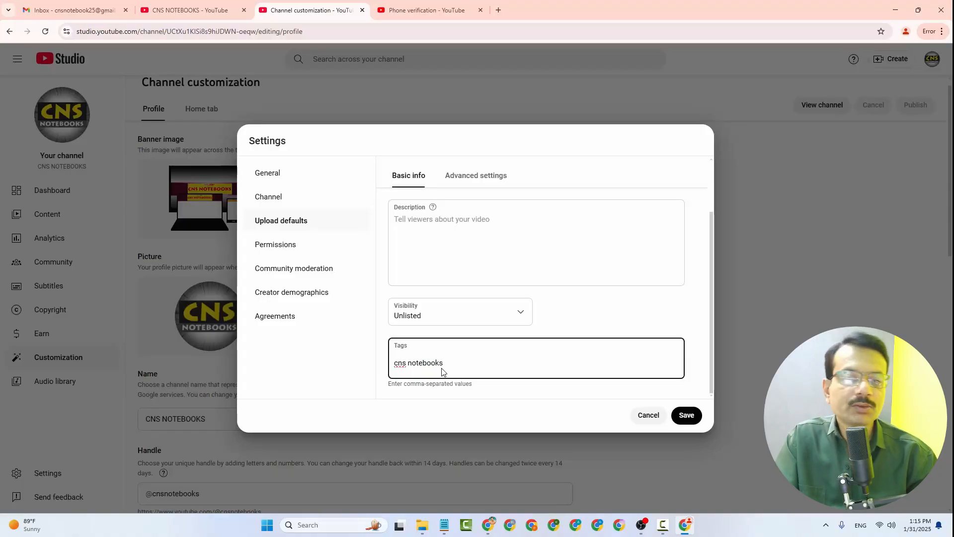
pyautogui.press('Return')
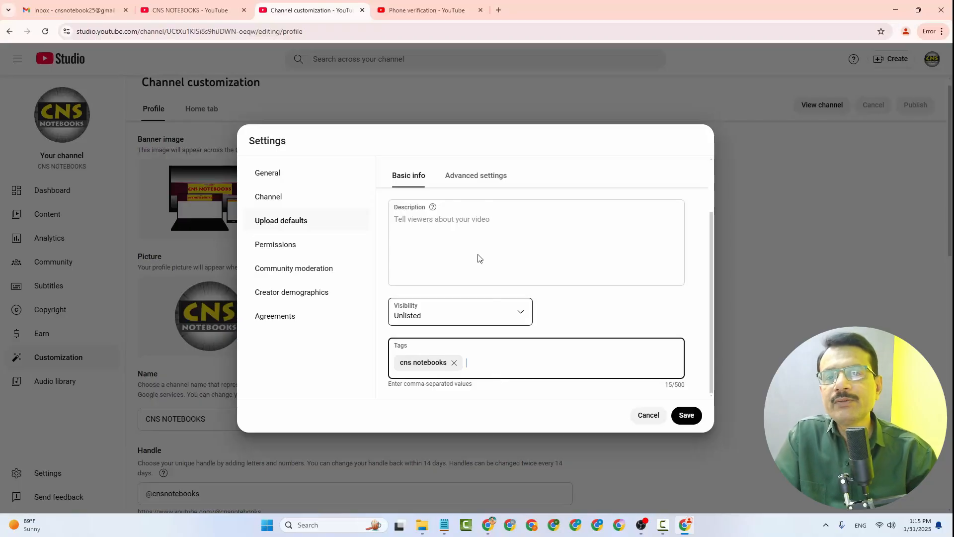
# Step: Set the default video category to News & Politics in the advanced upload defaults
pyautogui.scroll(3, 467, 264)
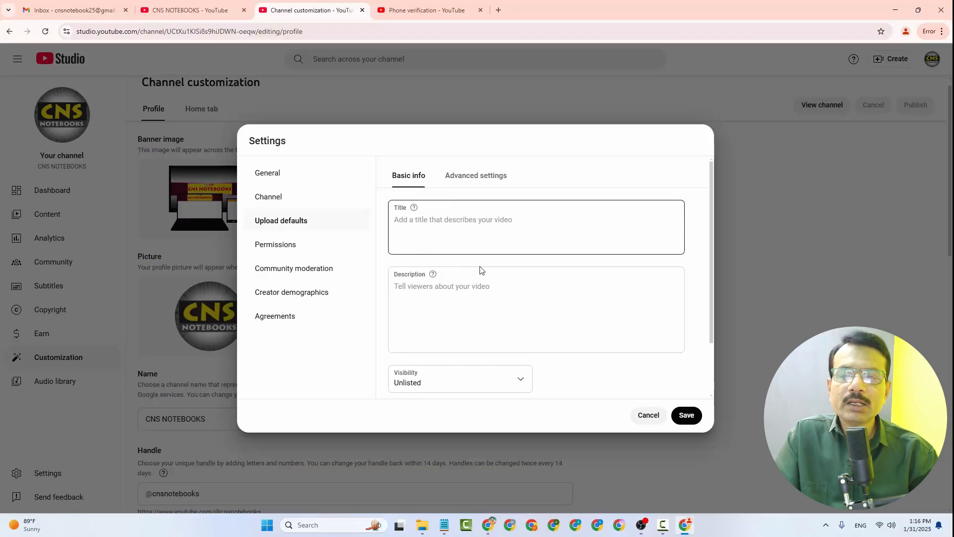
pyautogui.click(435, 312)
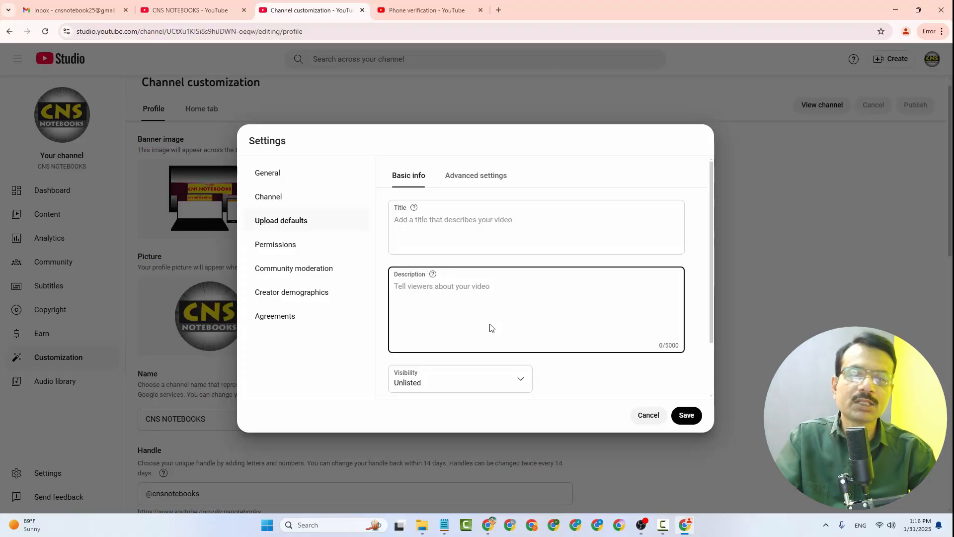
pyautogui.click(484, 184)
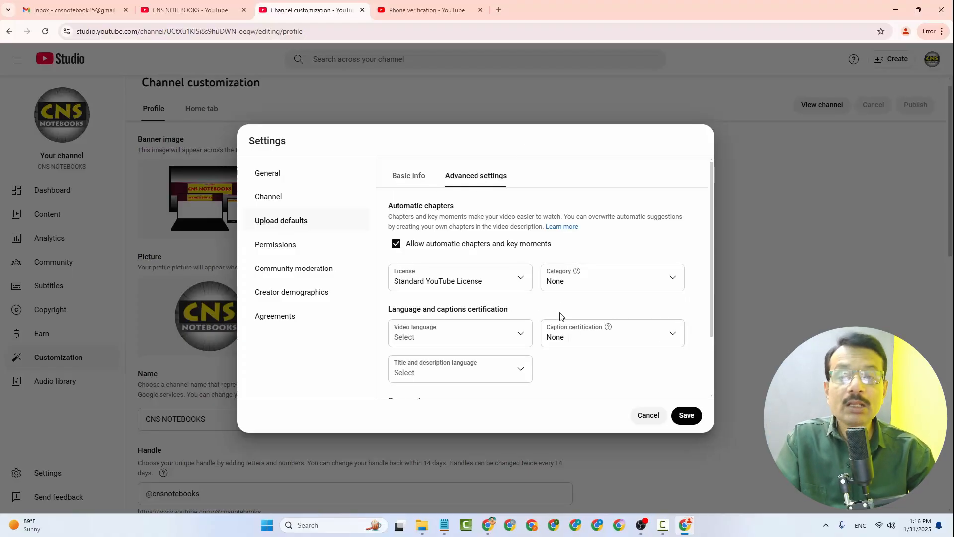
pyautogui.moveTo(539, 246)
pyautogui.mouseDown()
pyautogui.moveTo(543, 263)
pyautogui.moveTo(698, 306)
pyautogui.mouseUp()
pyautogui.moveTo(388, 256); pyautogui.dragTo(536, 301)
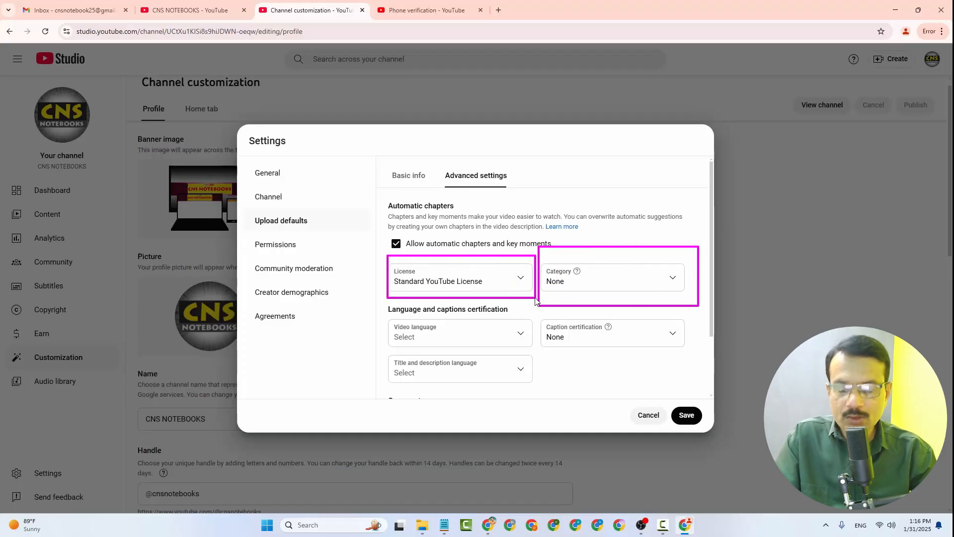
pyautogui.click(559, 276)
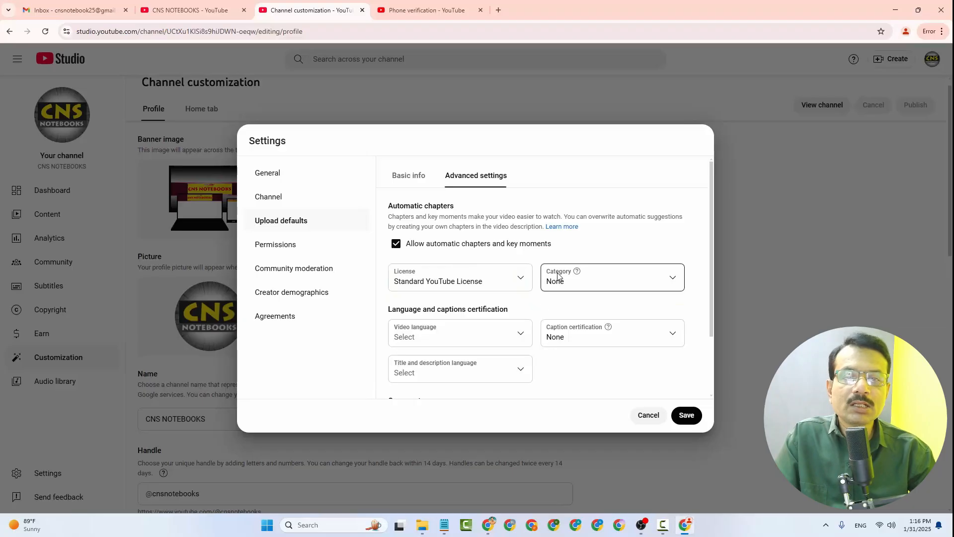
pyautogui.click(559, 276)
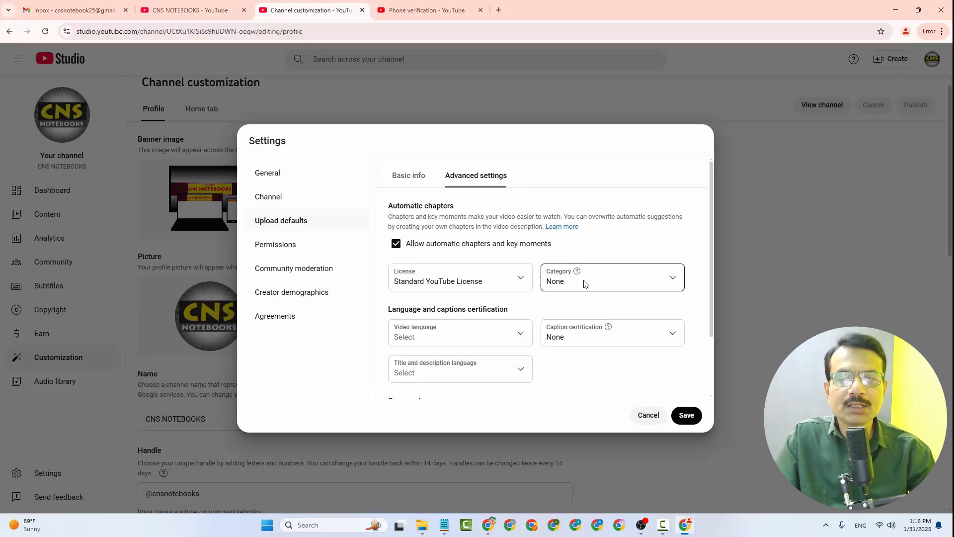
pyautogui.click(555, 283)
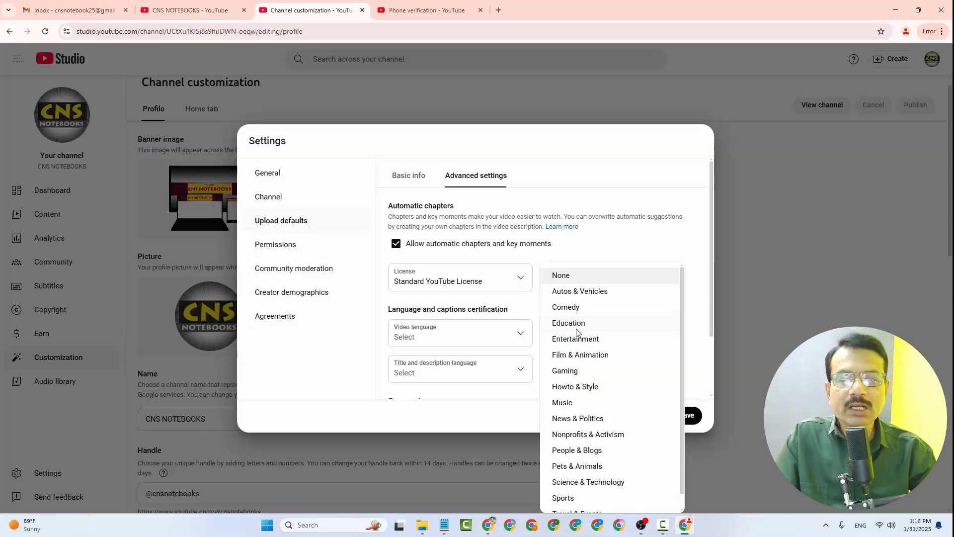
pyautogui.scroll(-1, 577, 332)
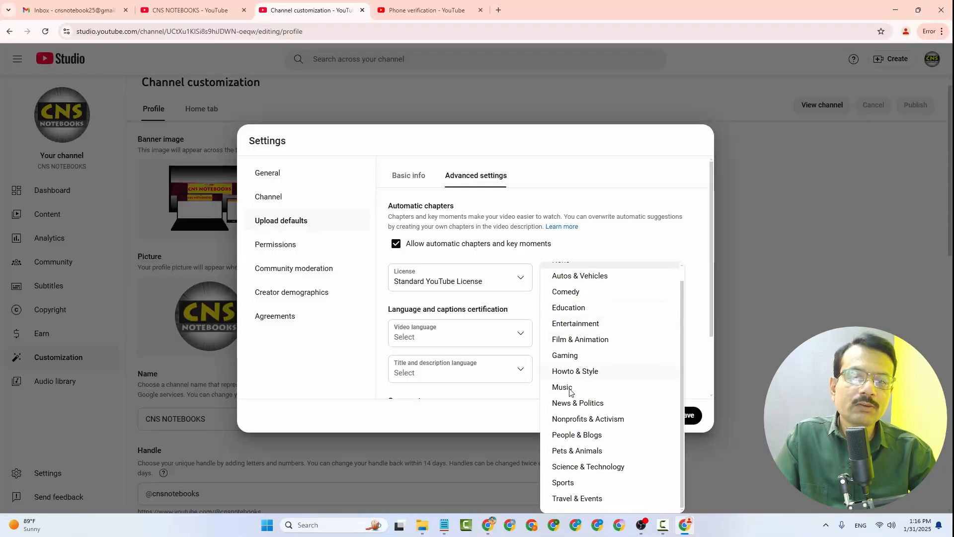
pyautogui.click(576, 404)
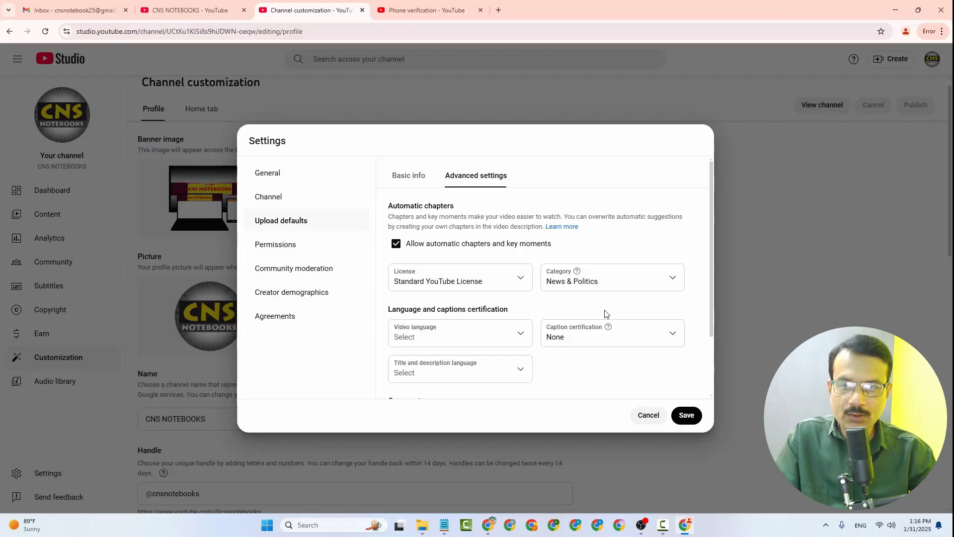
# Step: Set the default video language for uploads to Kannada
pyautogui.moveTo(381, 299); pyautogui.dragTo(538, 360)
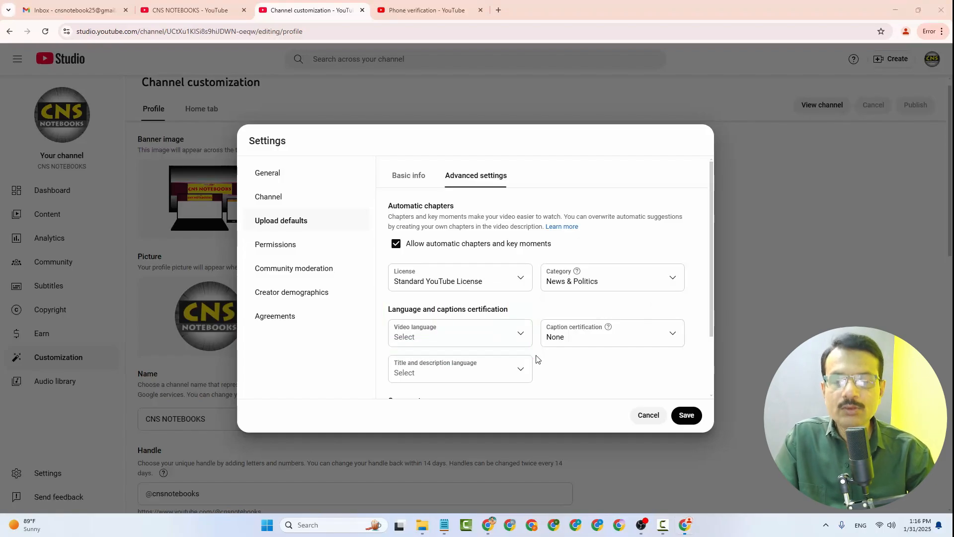
pyautogui.click(435, 332)
pyautogui.scroll(-14, 443, 274)
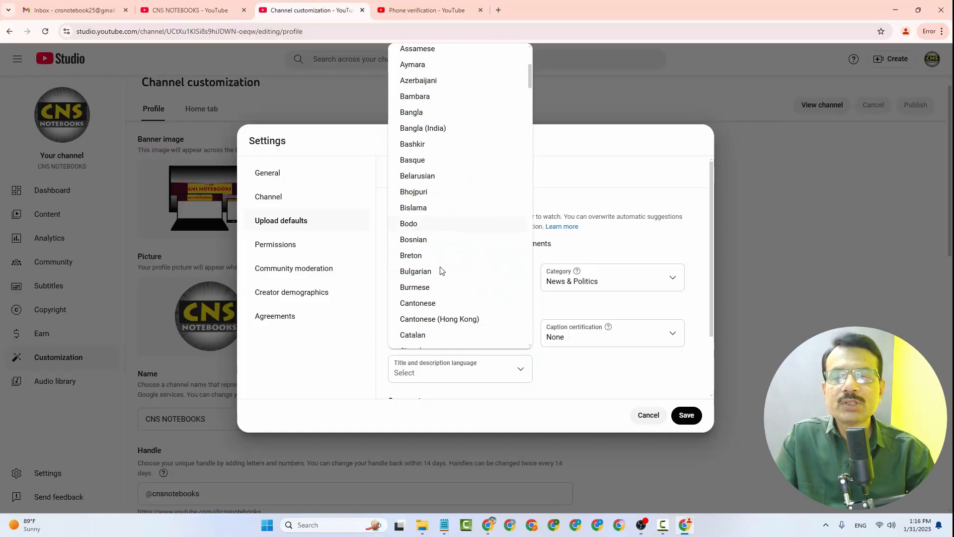
pyautogui.scroll(-10, 441, 271)
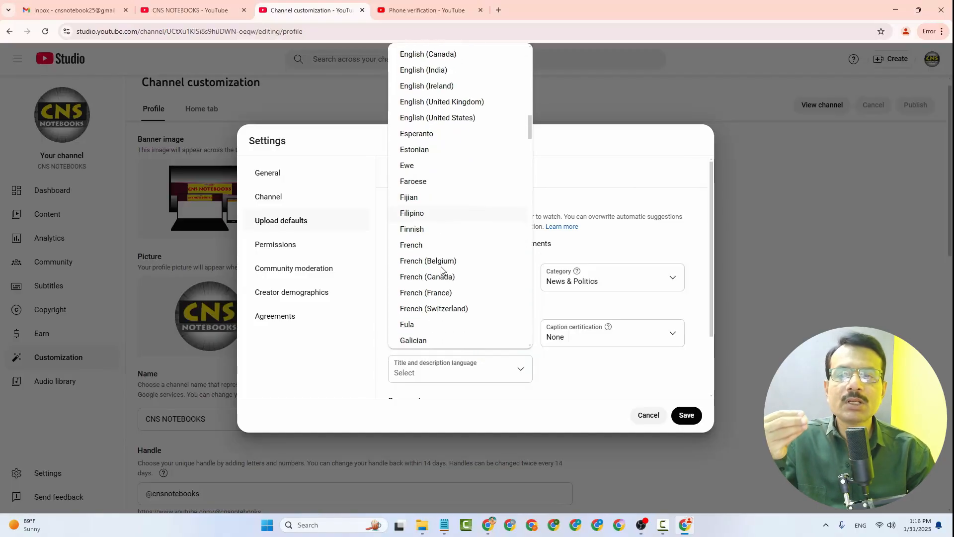
pyautogui.scroll(-10, 440, 270)
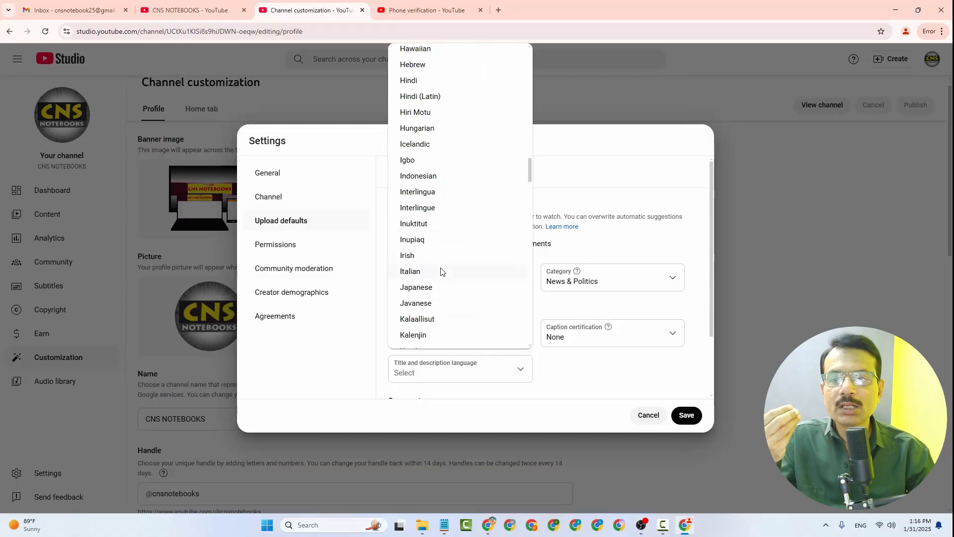
pyautogui.scroll(-3, 441, 274)
pyautogui.click(433, 320)
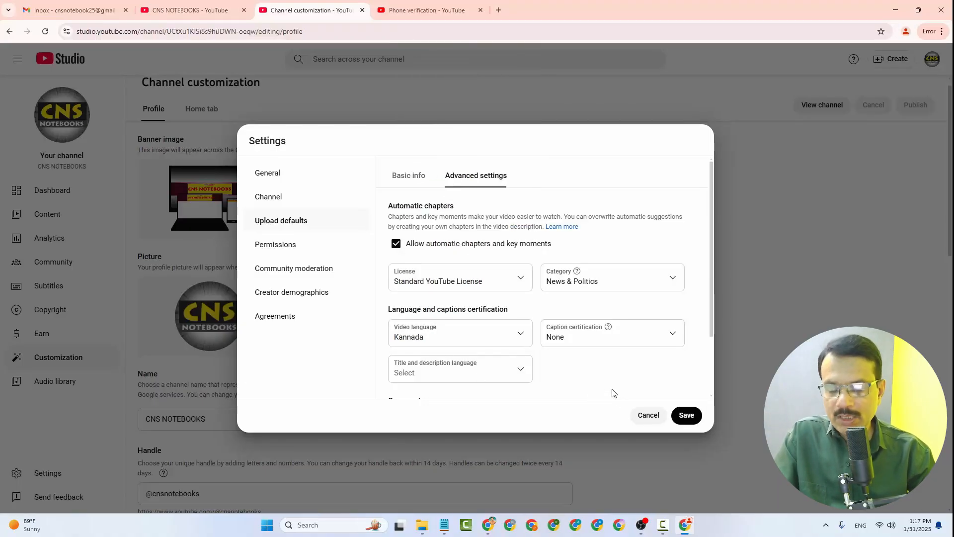
# Step: Review the available caption certification options without choosing a different one
pyautogui.scroll(-2, 555, 365)
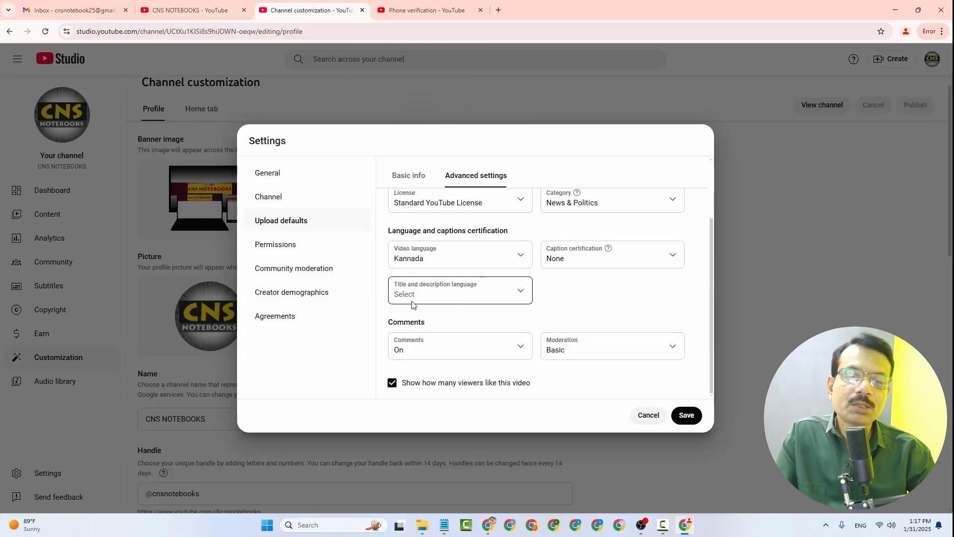
pyautogui.click(598, 267)
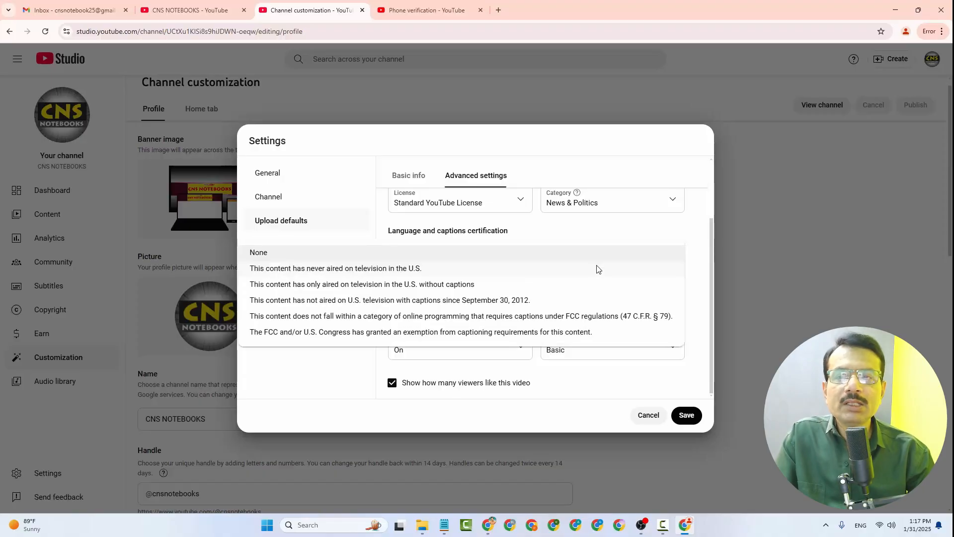
pyautogui.click(694, 242)
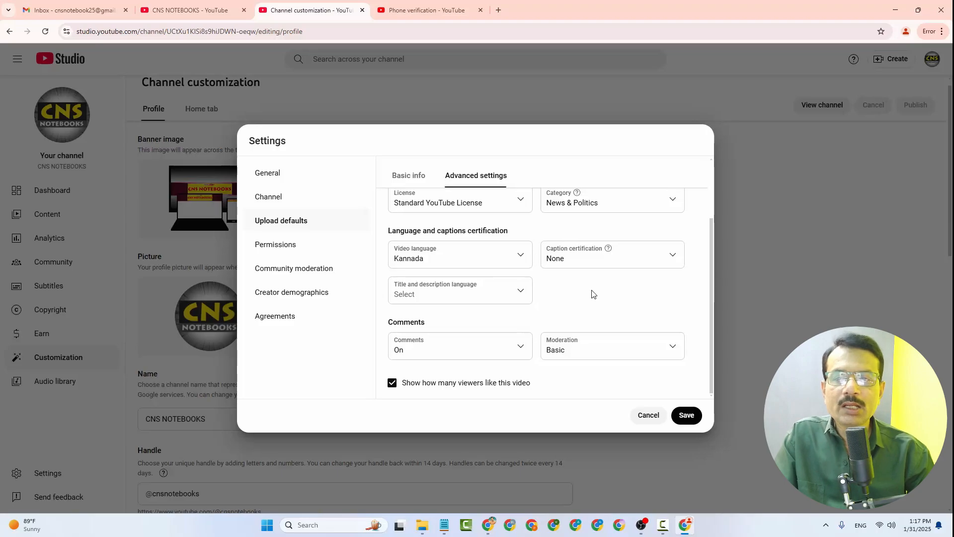
# Step: Try None as the default comment moderation level for uploads and set it back to Basic
pyautogui.moveTo(393, 322); pyautogui.dragTo(449, 324)
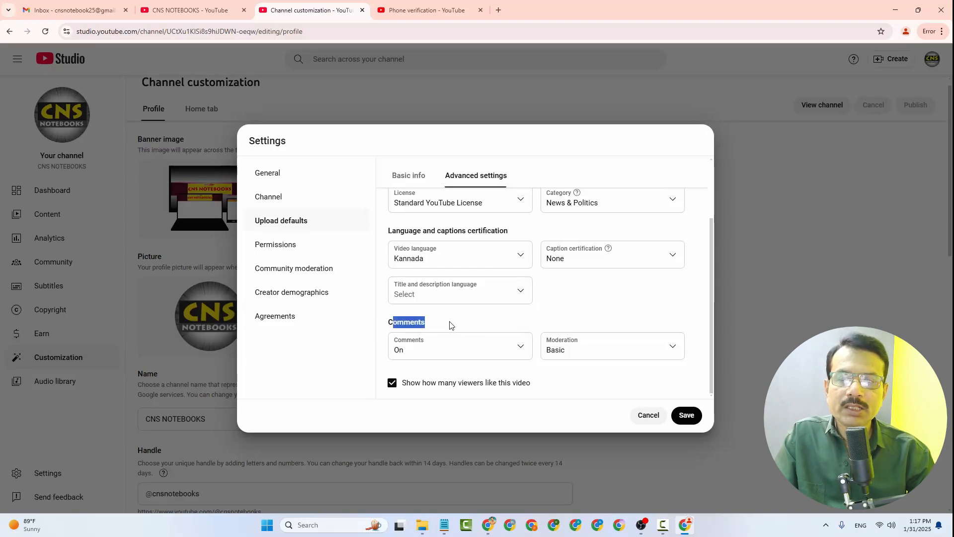
pyautogui.click(413, 321)
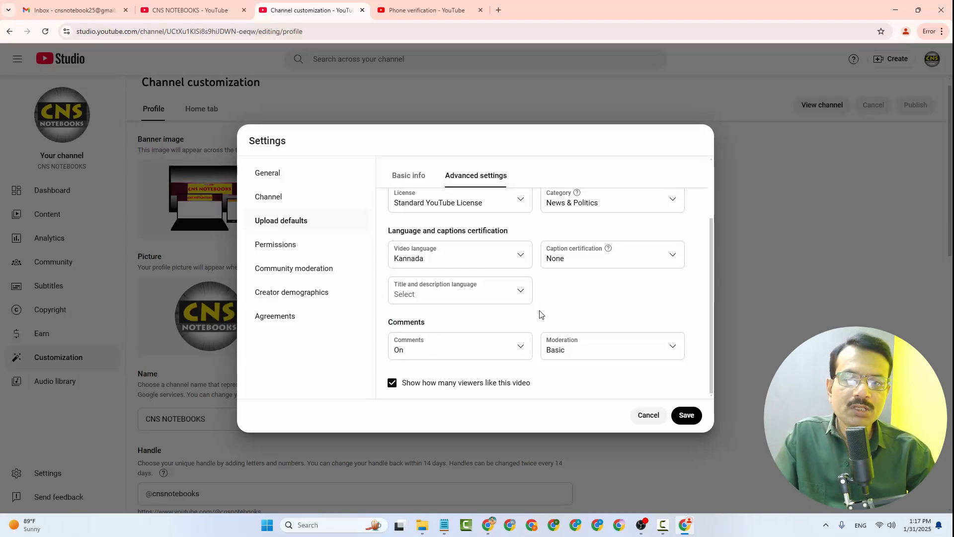
pyautogui.click(567, 352)
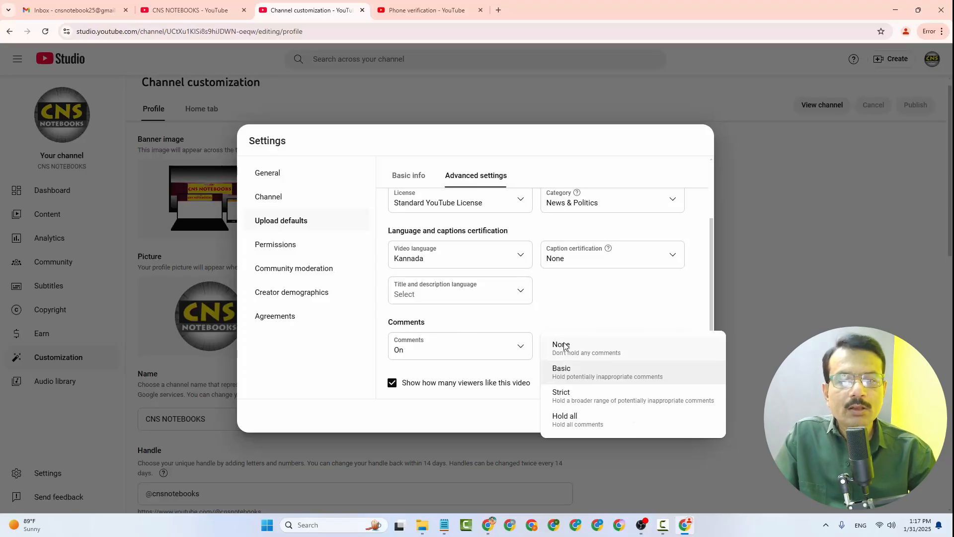
pyautogui.click(571, 376)
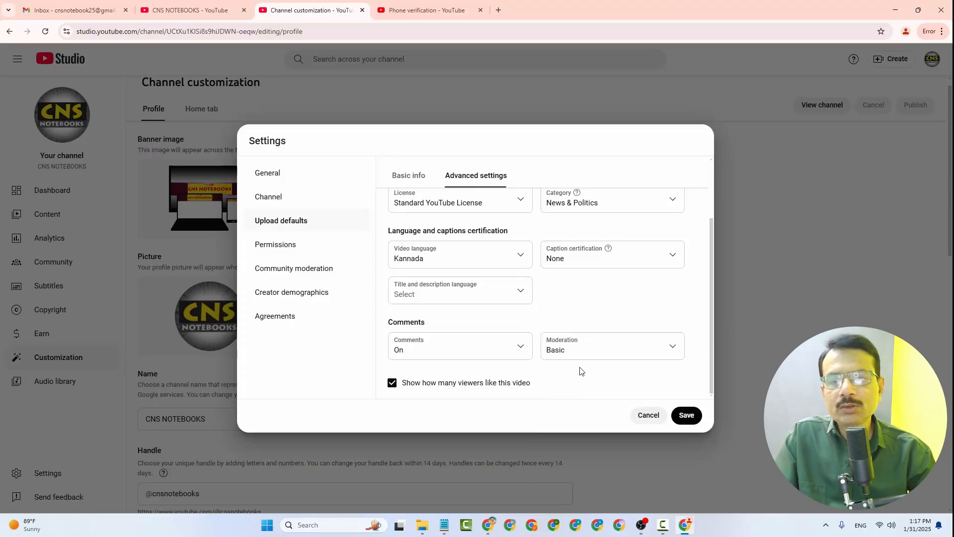
pyautogui.click(571, 358)
pyautogui.click(571, 357)
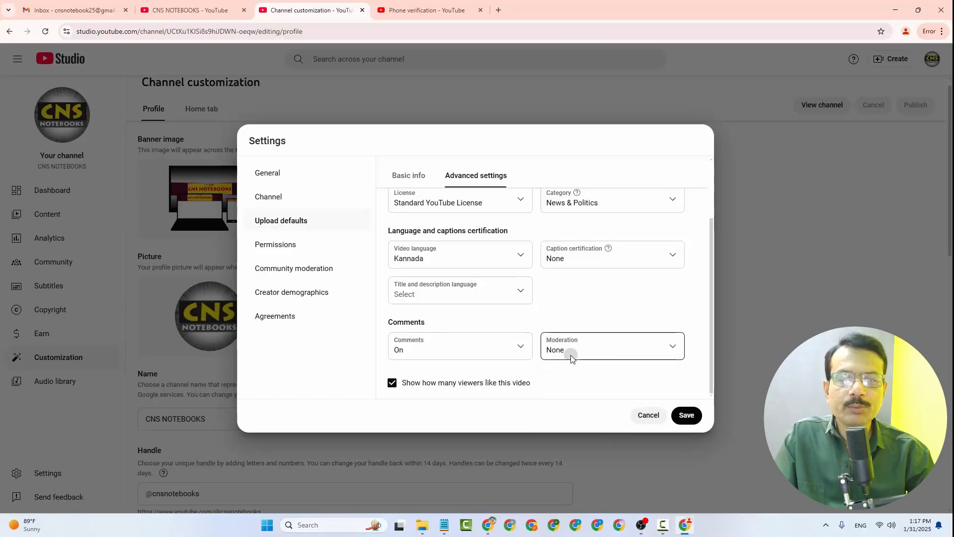
pyautogui.click(571, 358)
pyautogui.click(571, 375)
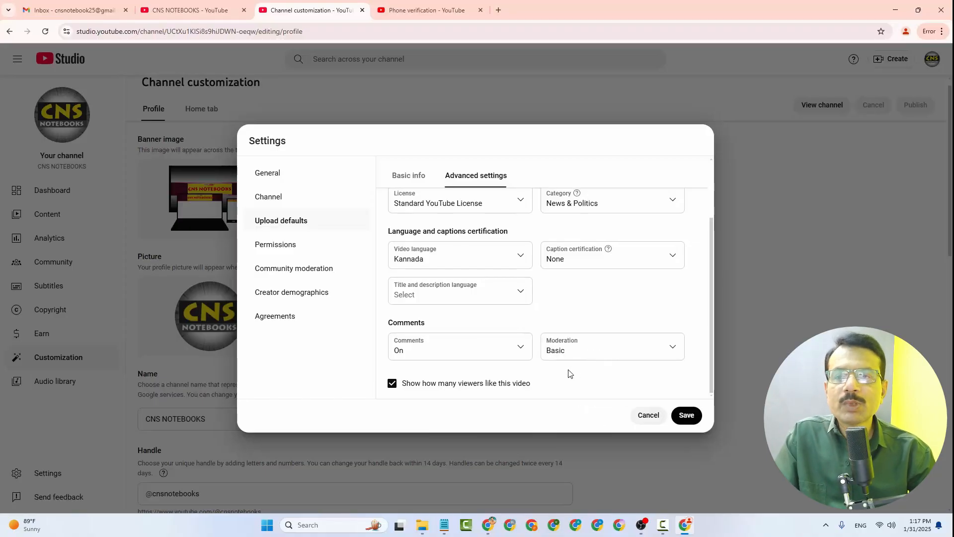
# Step: Check the channel permissions and set both channel comment and live chat message moderation to Basic in the community moderation defaults
pyautogui.scroll(2, 570, 374)
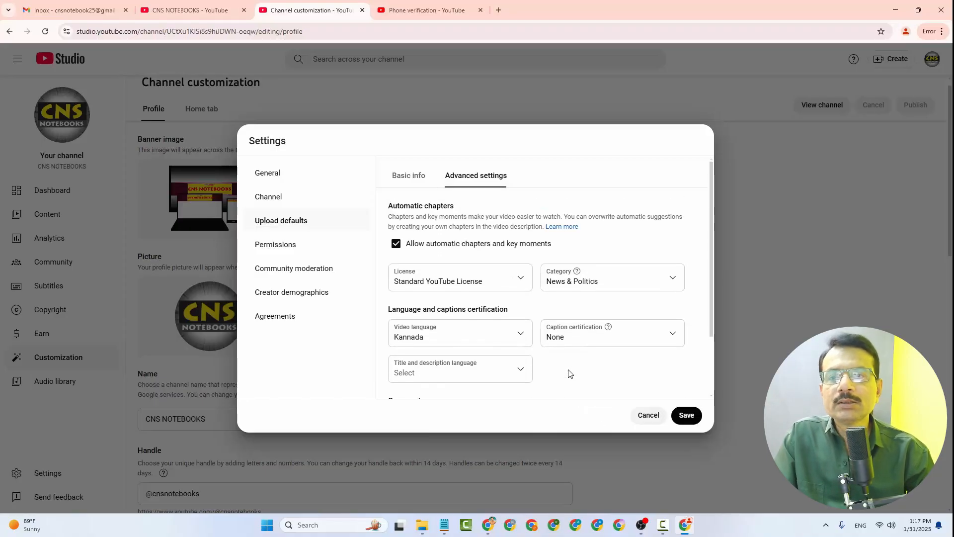
pyautogui.click(285, 246)
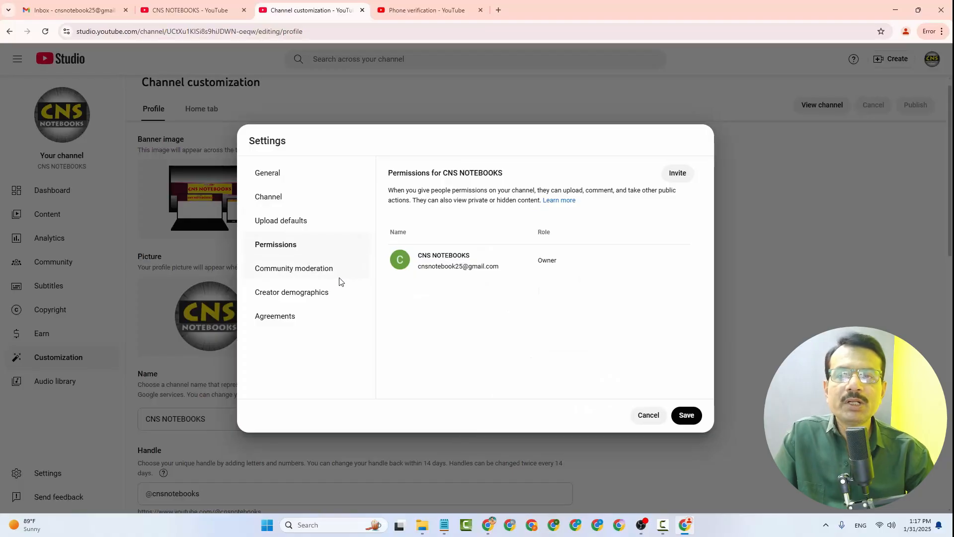
pyautogui.click(323, 267)
pyautogui.click(488, 176)
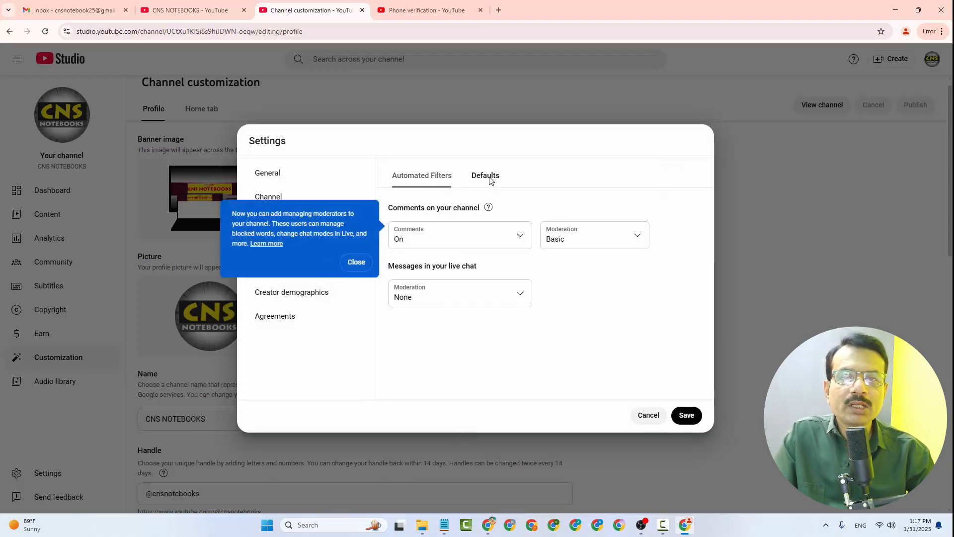
pyautogui.click(574, 248)
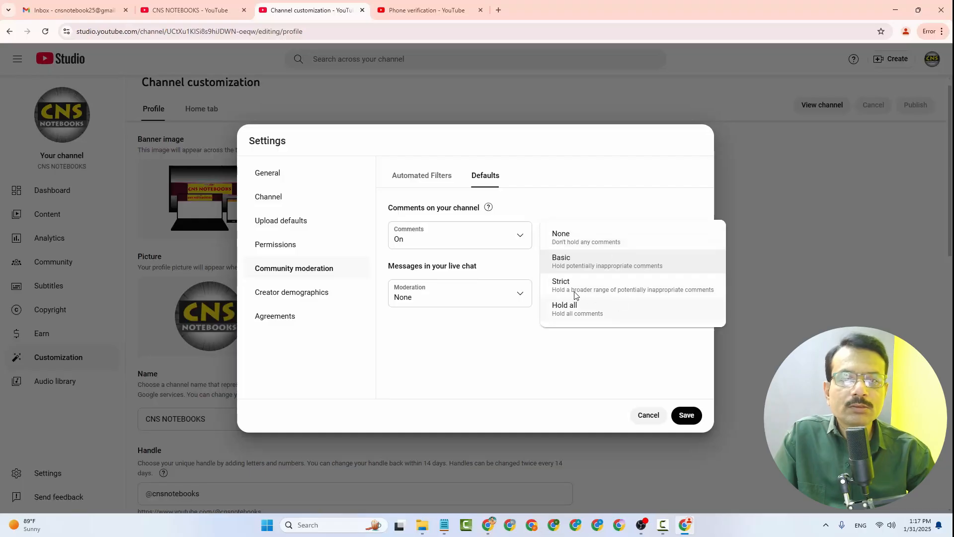
pyautogui.click(584, 264)
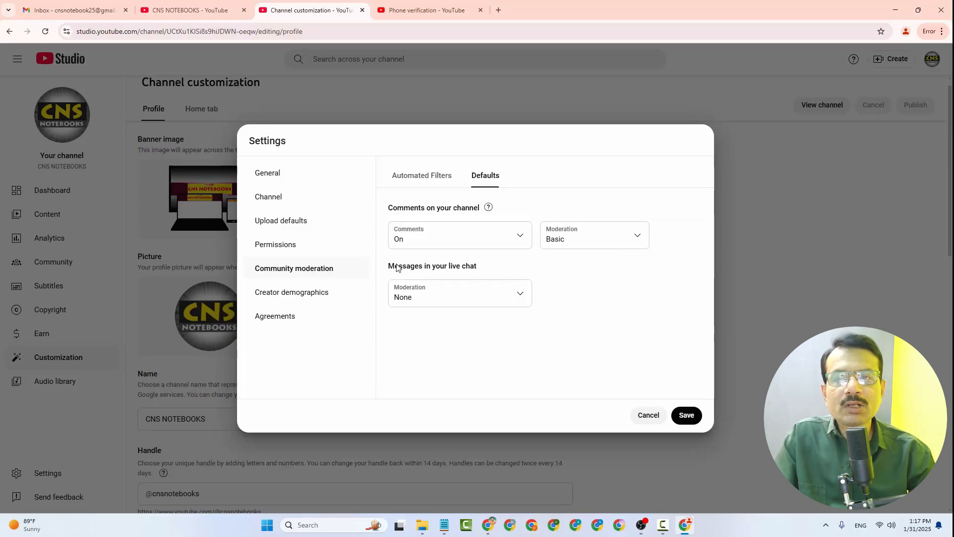
pyautogui.click(415, 294)
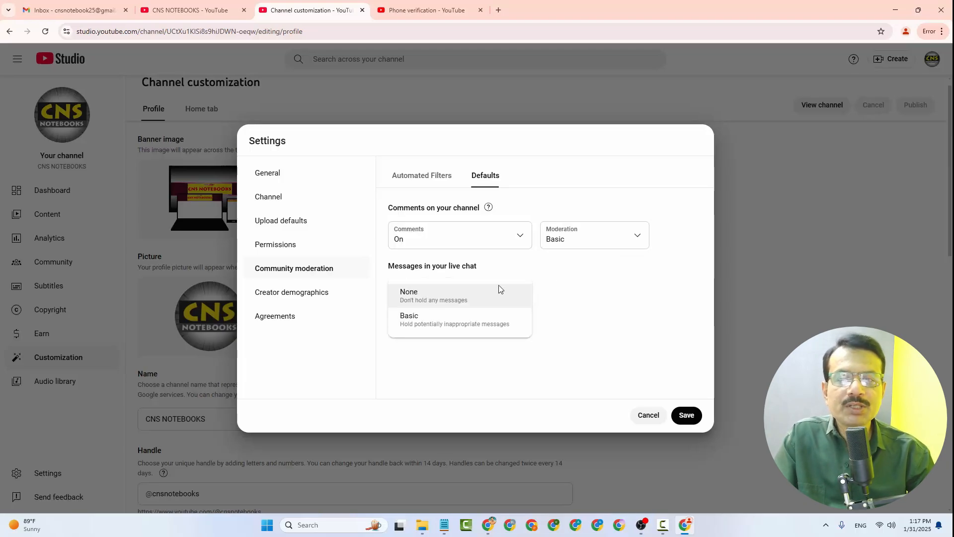
pyautogui.click(421, 326)
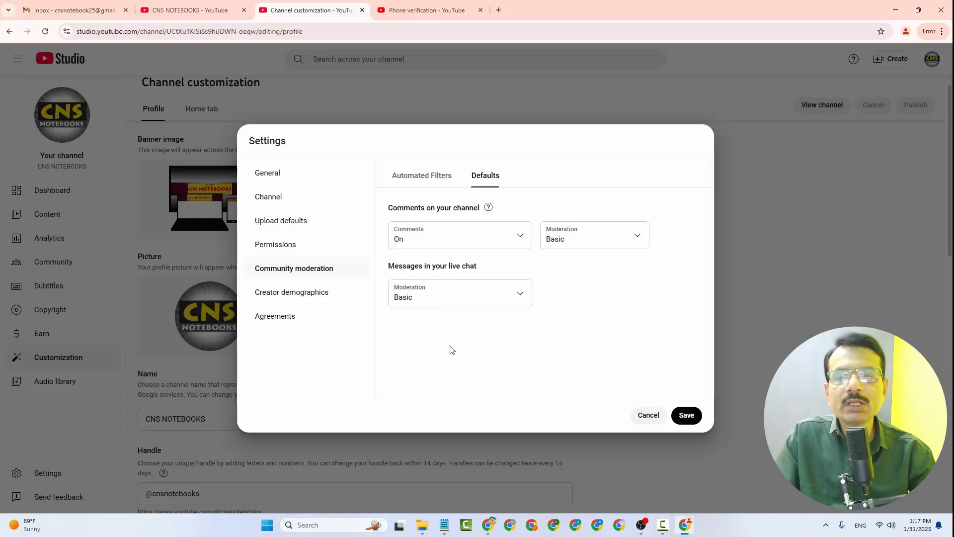
# Step: Review the automated filters for community moderation, the creator demographics section and the agreements section, dismissing the managing moderators tip
pyautogui.click(422, 176)
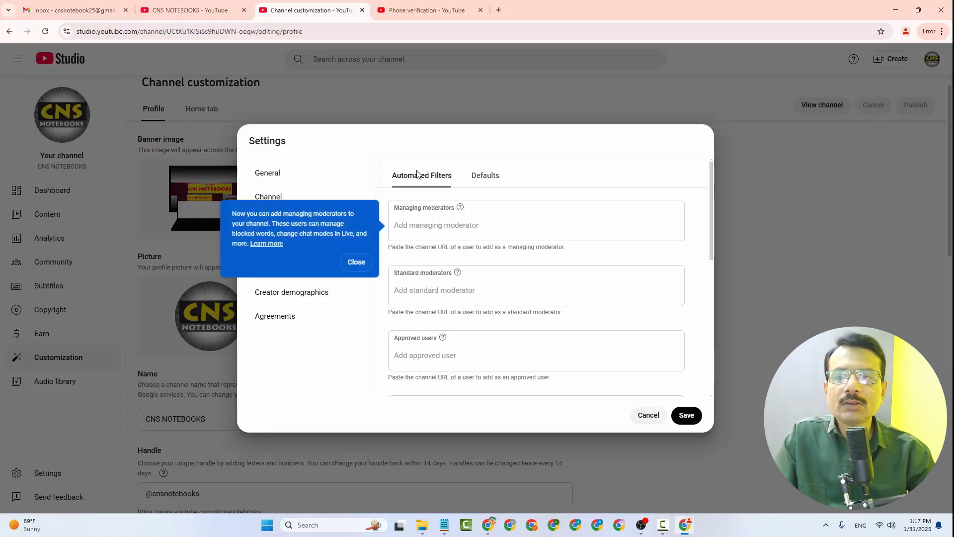
pyautogui.click(368, 262)
pyautogui.scroll(-6, 497, 260)
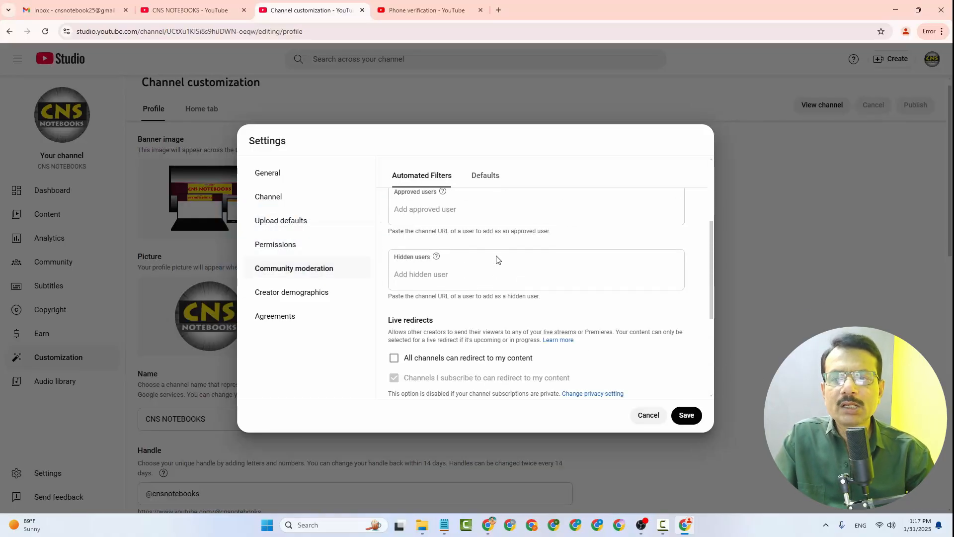
pyautogui.scroll(4, 498, 258)
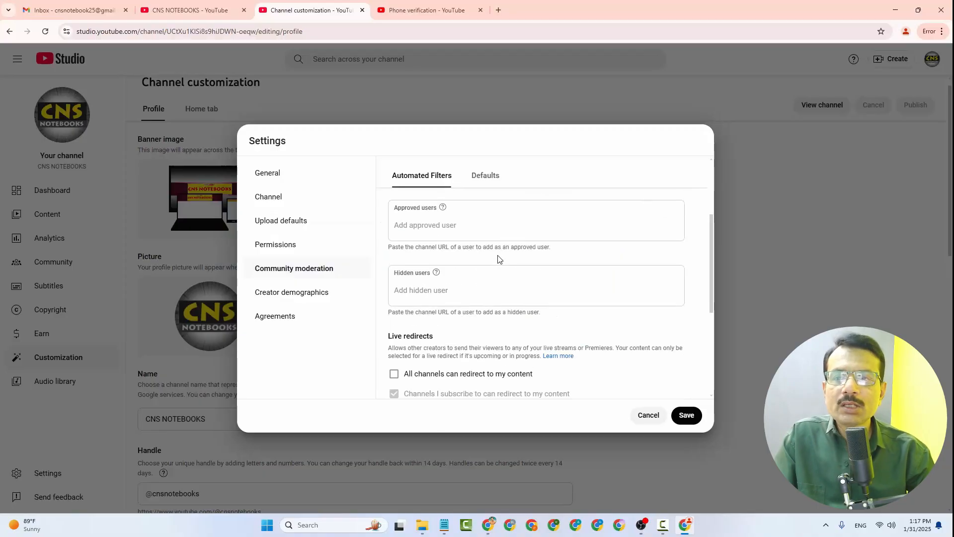
pyautogui.click(314, 293)
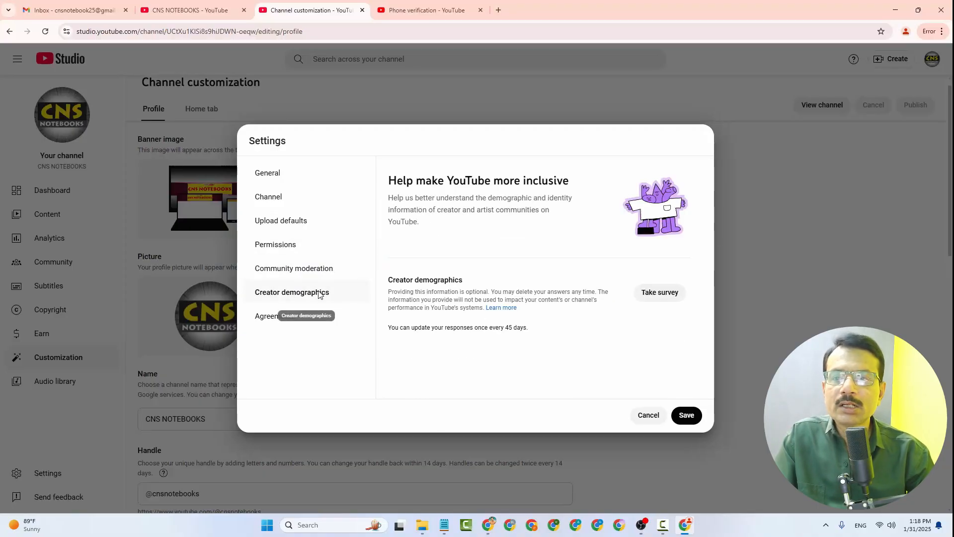
pyautogui.click(301, 319)
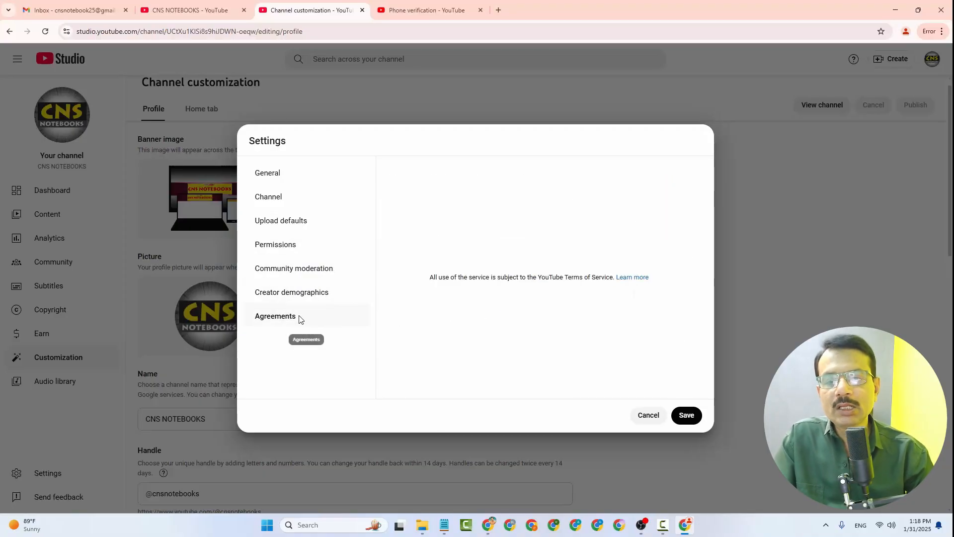
# Step: Recheck the channel's basic info, feature eligibility and advanced settings, and save the channel settings
pyautogui.click(277, 181)
pyautogui.click(273, 203)
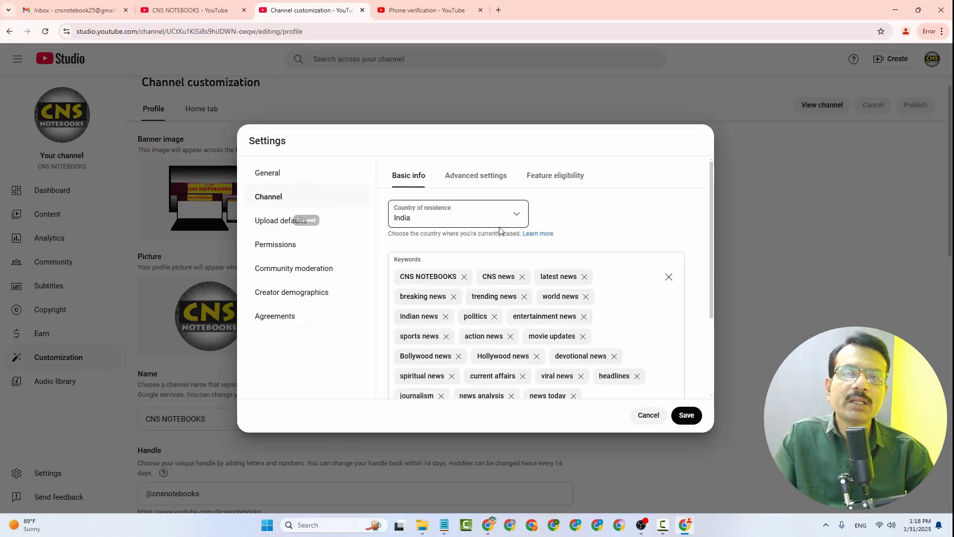
pyautogui.scroll(-2, 547, 219)
pyautogui.click(555, 175)
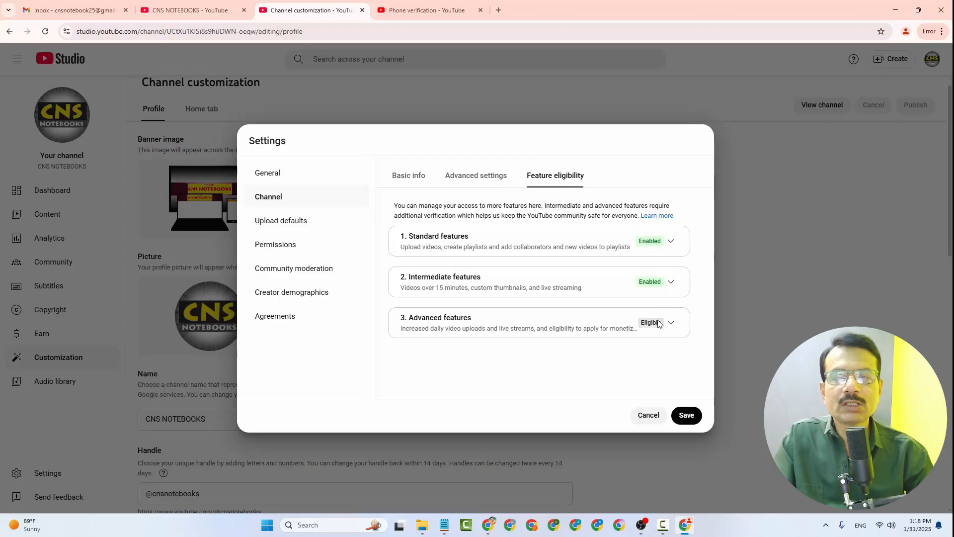
pyautogui.click(450, 174)
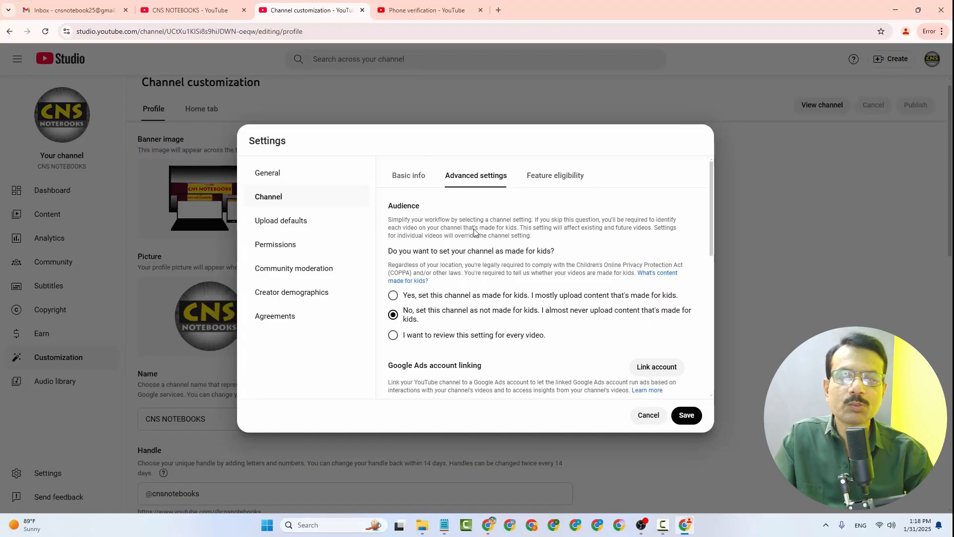
pyautogui.scroll(-10, 490, 284)
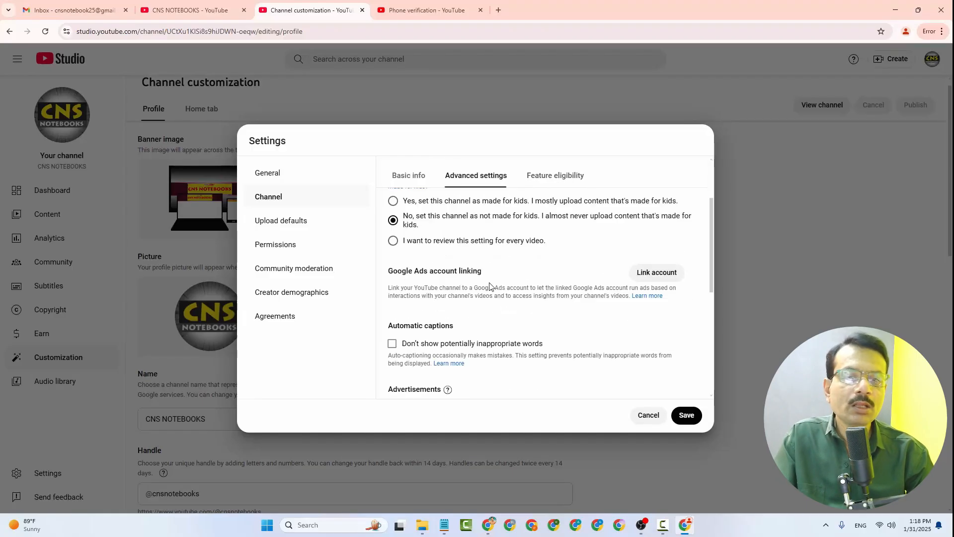
pyautogui.click(682, 416)
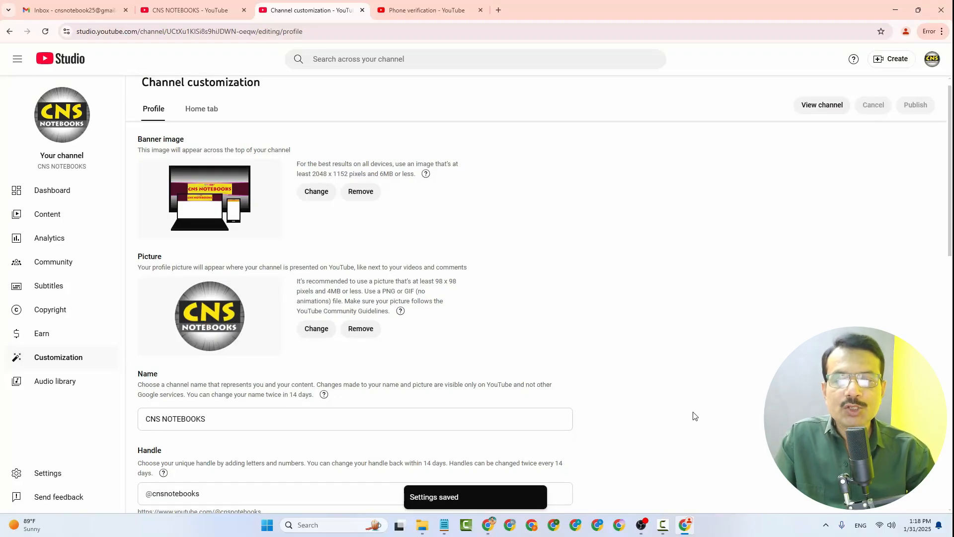
# Step: Look over the channel customization profile, then reload the public CNS NOTEBOOKS channel page and inspect its updated appearance
pyautogui.scroll(-9, 686, 420)
pyautogui.scroll(-3, 701, 420)
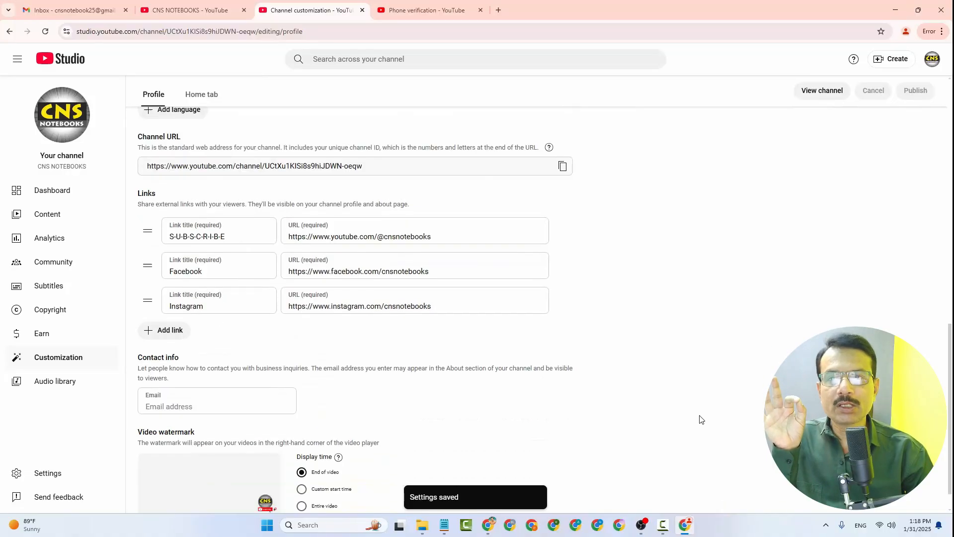
pyautogui.scroll(8, 701, 420)
pyautogui.scroll(3, 701, 420)
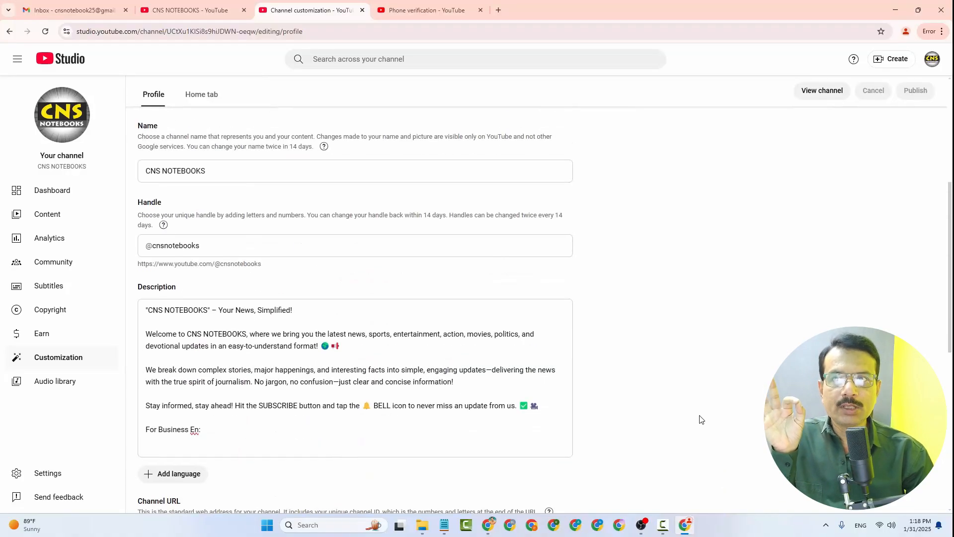
pyautogui.click(192, 9)
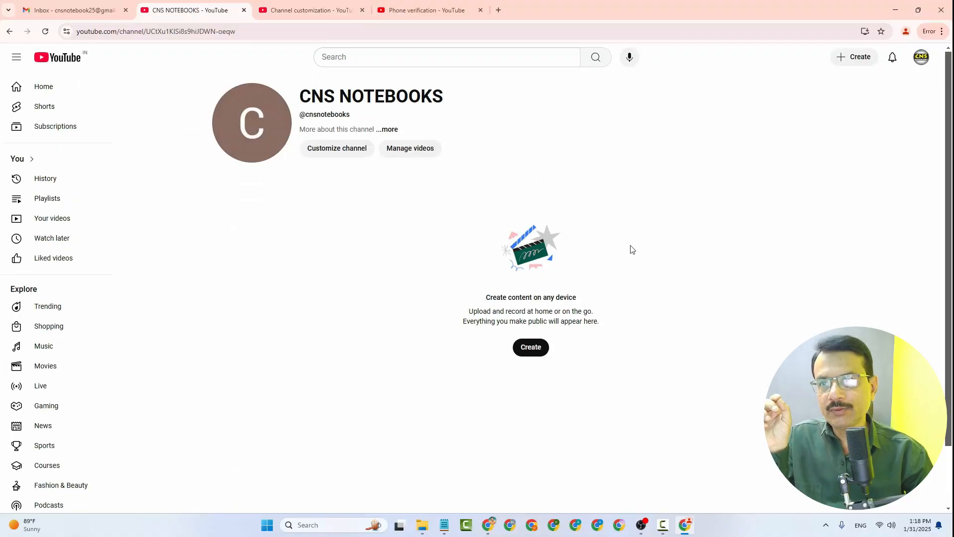
pyautogui.click(45, 31)
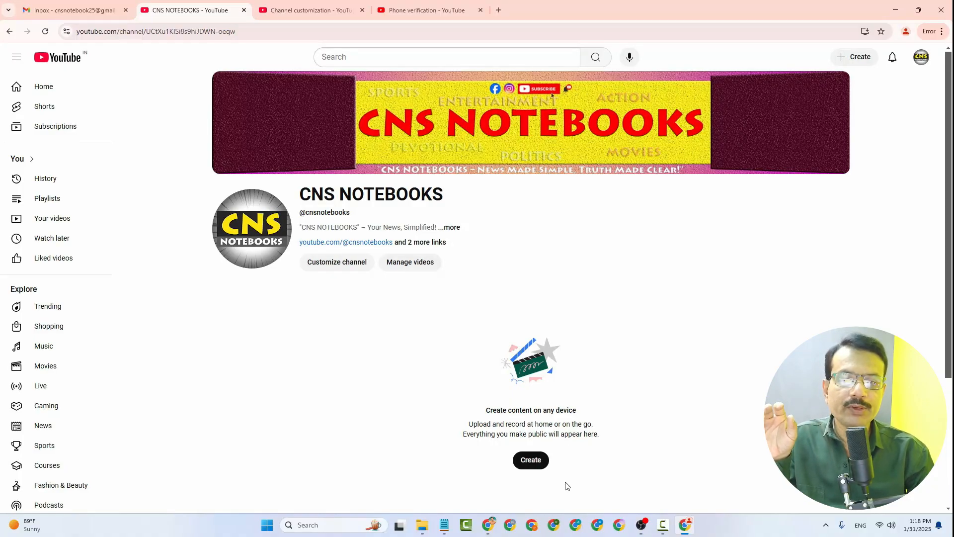
pyautogui.moveTo(509, 465); pyautogui.dragTo(572, 476)
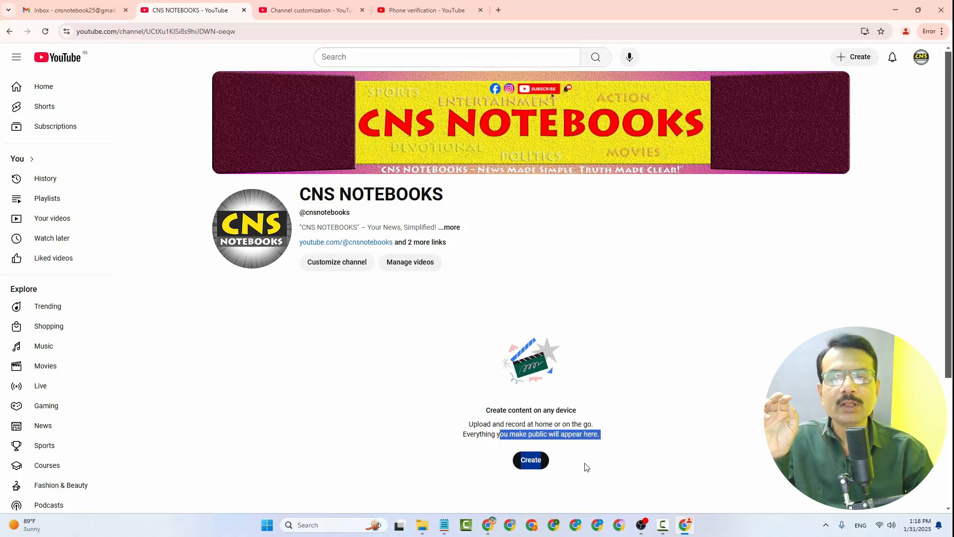
pyautogui.click(569, 437)
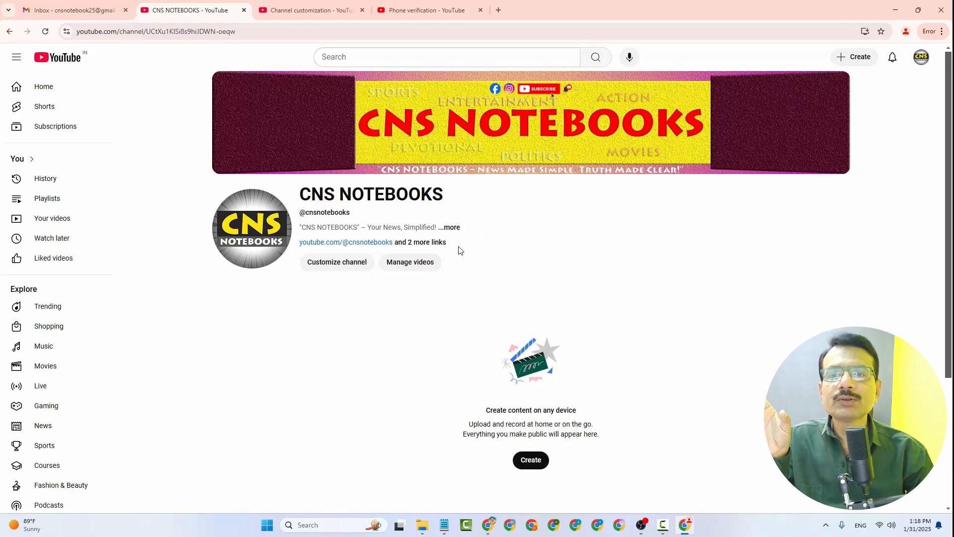
pyautogui.tripleClick(328, 193)
pyautogui.click(619, 235)
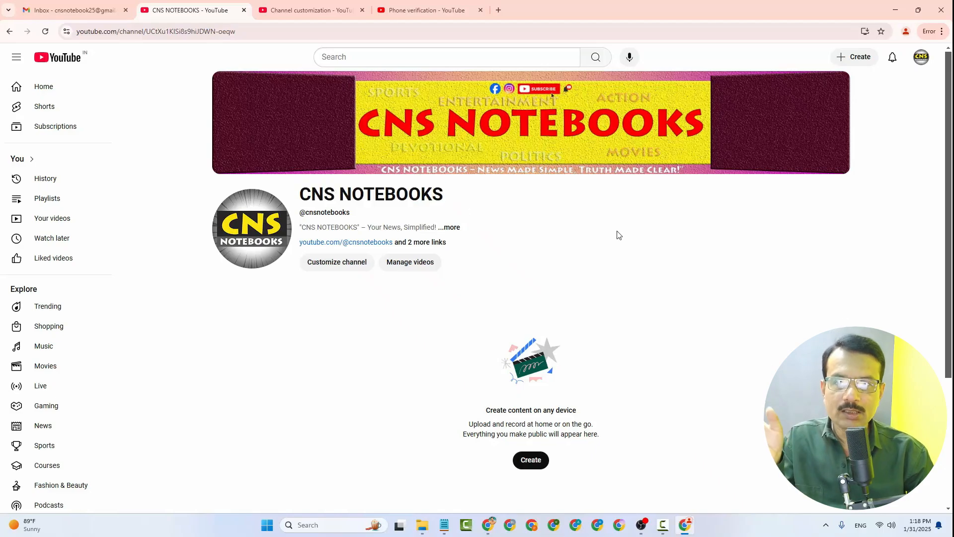
# Step: Examine the description, links and channel details in the channel's About information, and close it
pyautogui.click(452, 228)
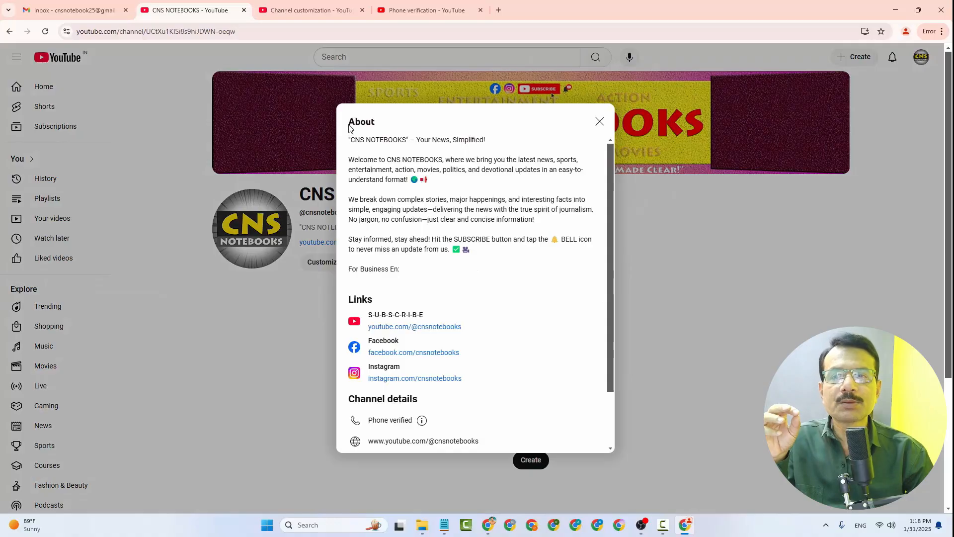
pyautogui.moveTo(350, 128); pyautogui.dragTo(528, 288)
pyautogui.click(528, 288)
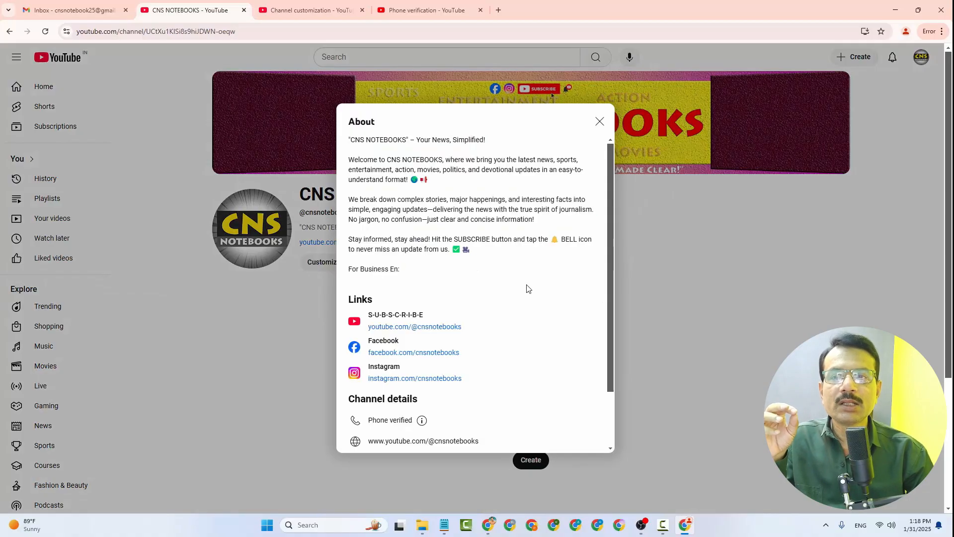
pyautogui.scroll(-2, 405, 246)
pyautogui.moveTo(351, 233); pyautogui.dragTo(507, 314)
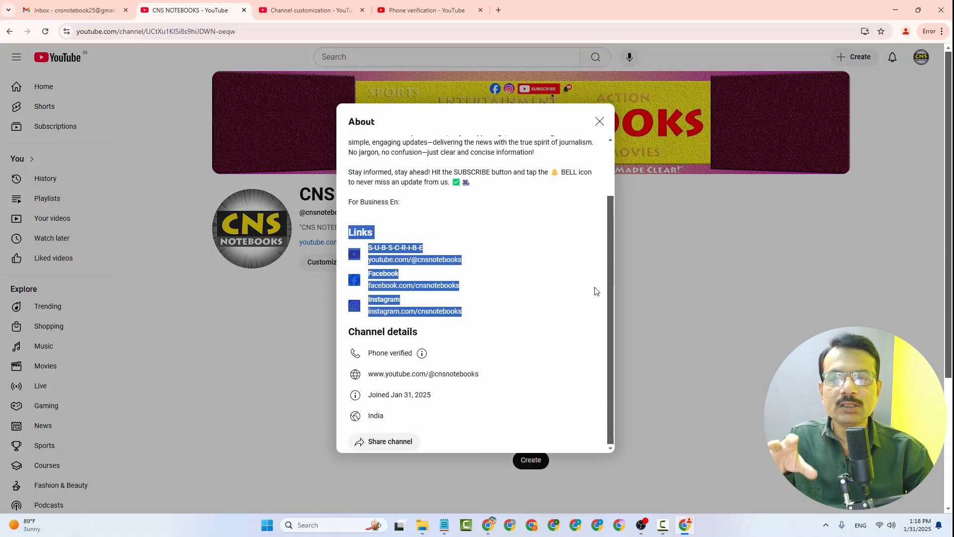
pyautogui.click(544, 373)
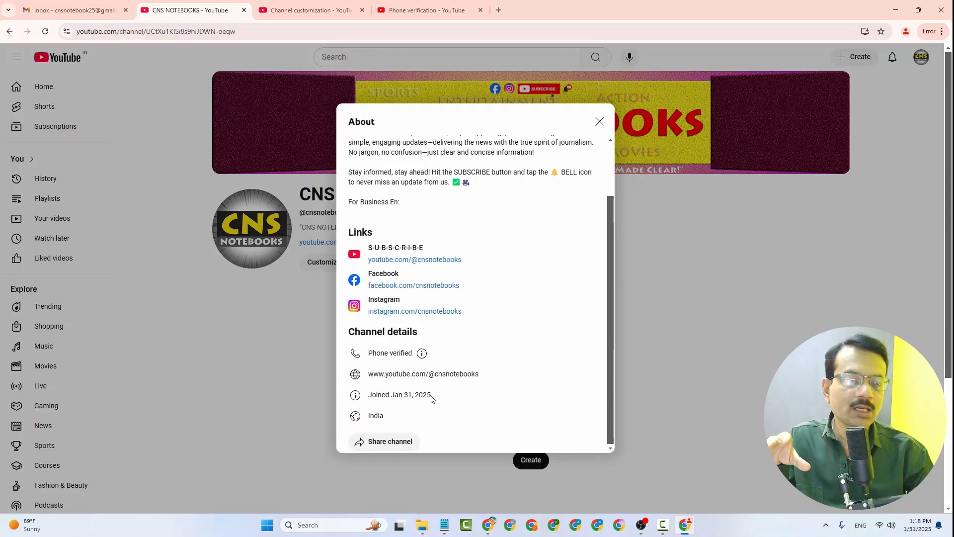
pyautogui.moveTo(433, 397); pyautogui.dragTo(368, 395)
pyautogui.click(367, 395)
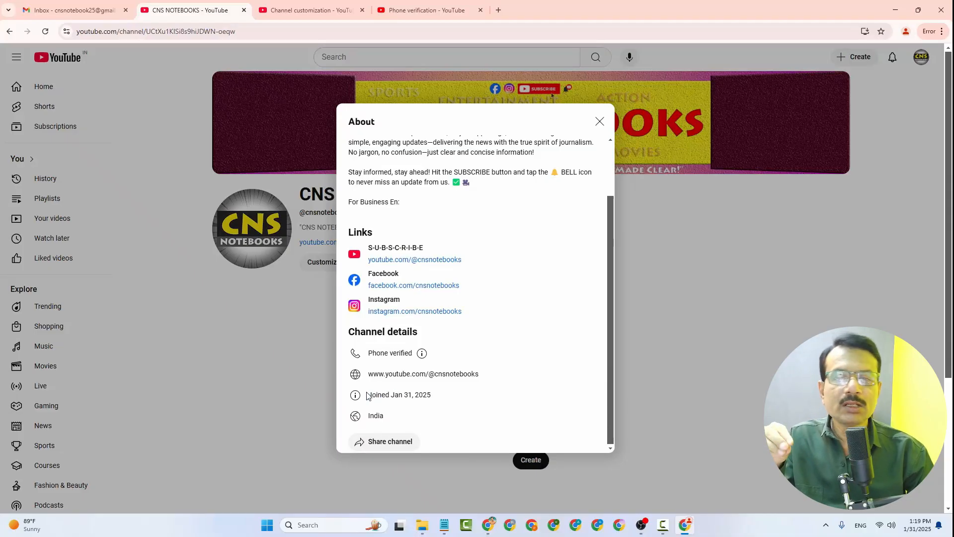
pyautogui.scroll(3, 514, 381)
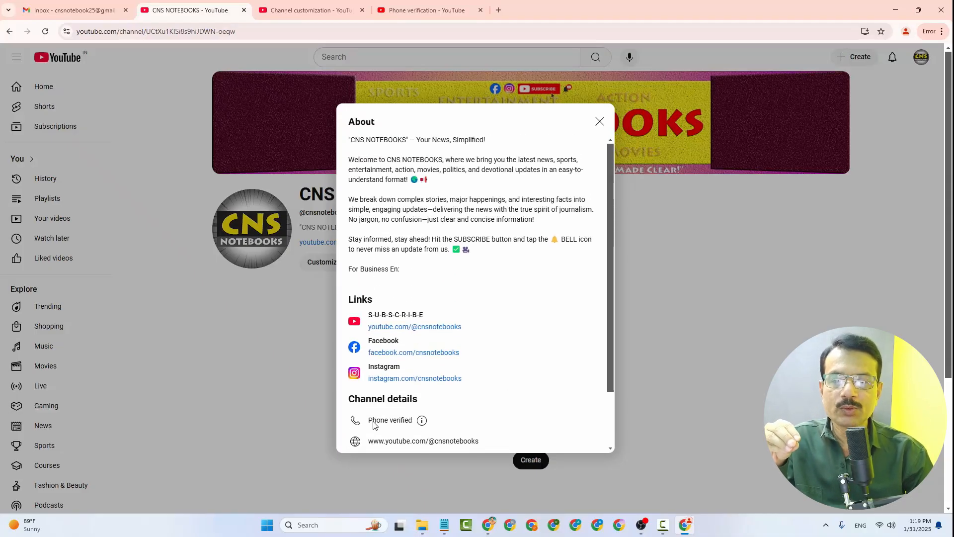
pyautogui.scroll(-2, 490, 398)
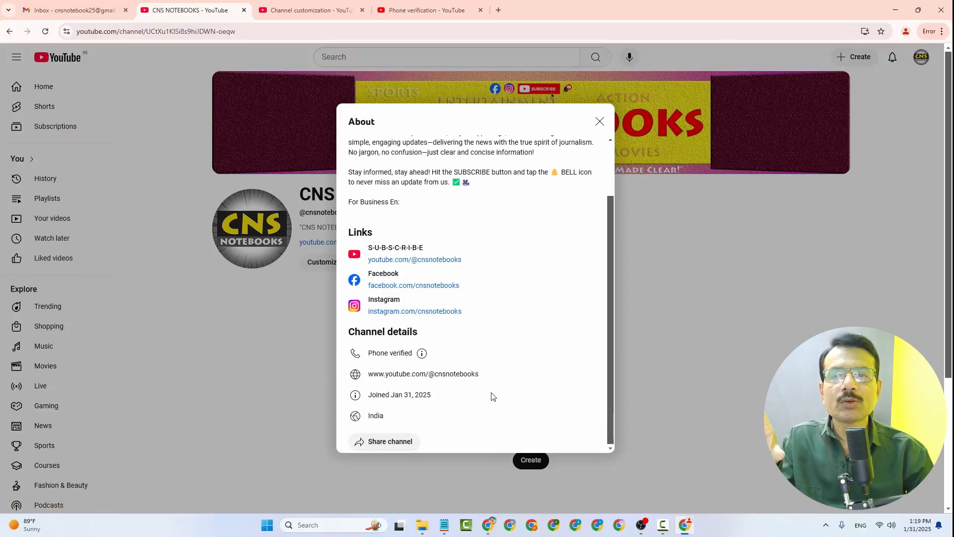
pyautogui.click(731, 280)
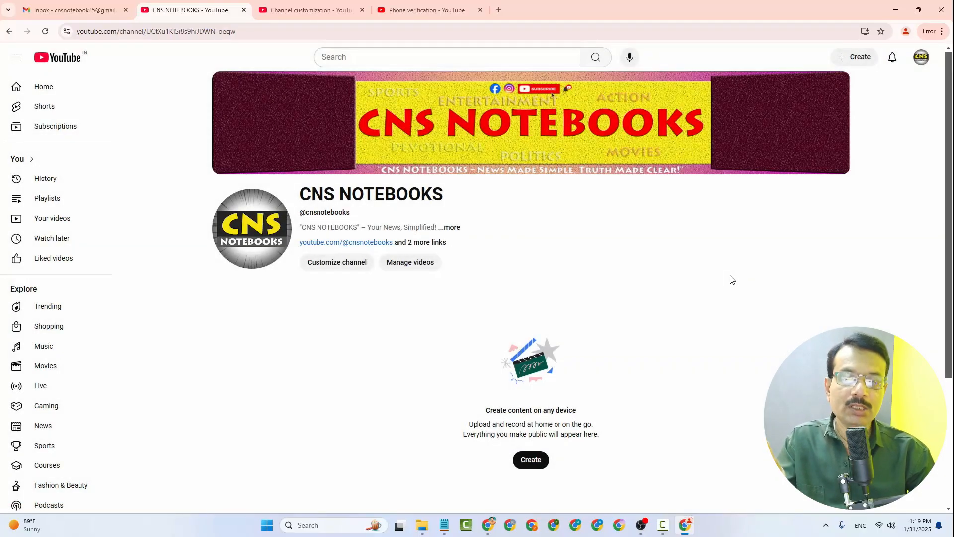